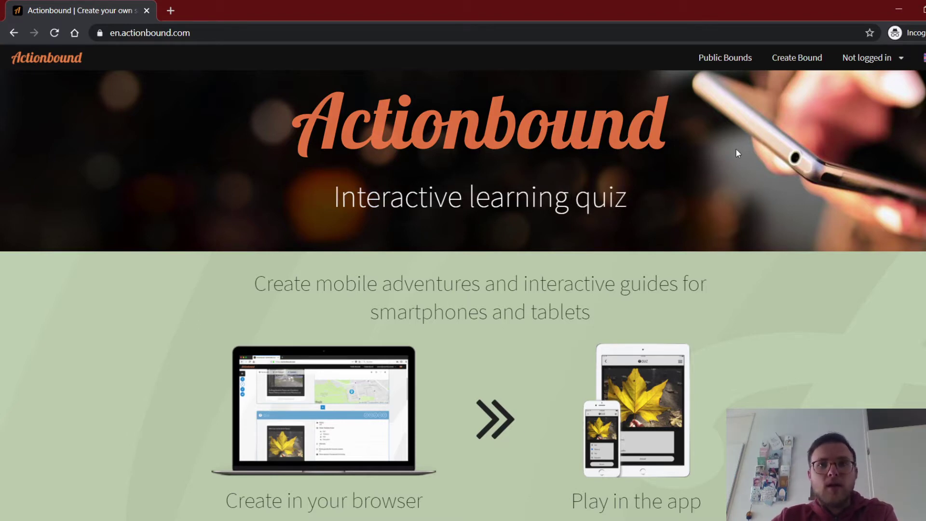
Go to Actionbound's sign-up page from the account menu and pick the free Personal plan.
{"action": "left_click", "coordinate": [899, 62]}
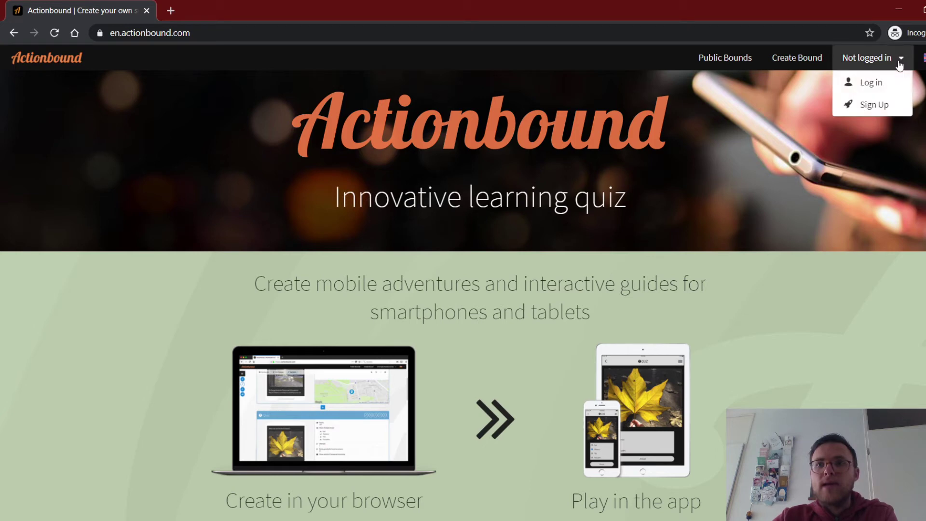
{"action": "left_click", "coordinate": [877, 107]}
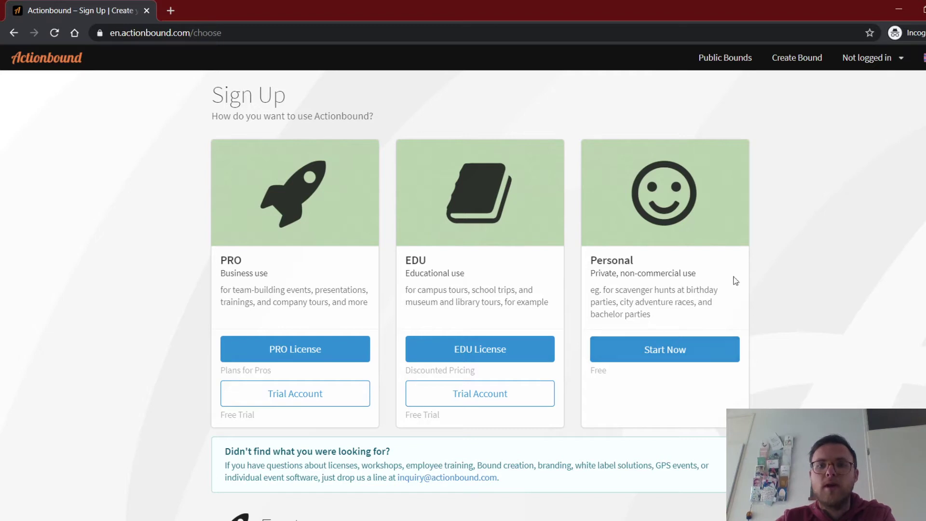
{"action": "left_click", "coordinate": [666, 349]}
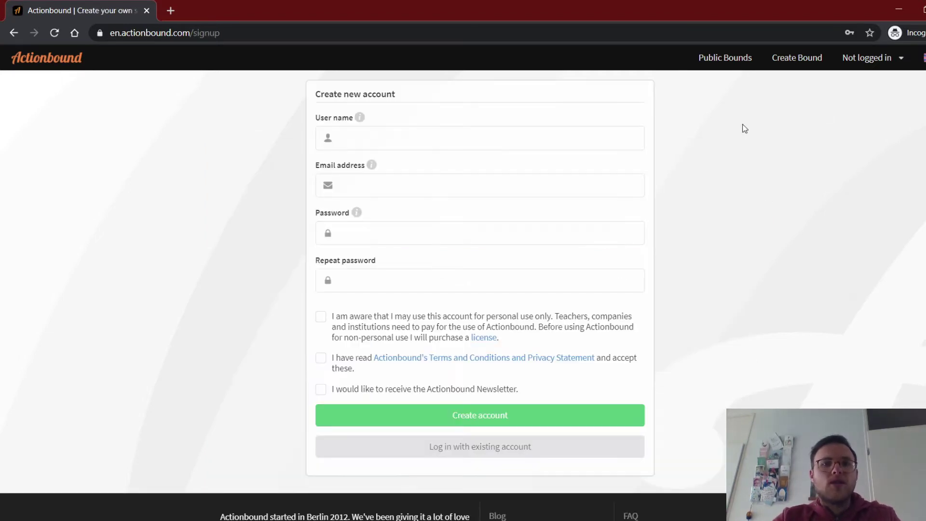
Enter the e-mail address in the Email field and a user name in the User name field.
{"action": "left_click", "coordinate": [430, 142]}
{"action": "type", "text": "test"}
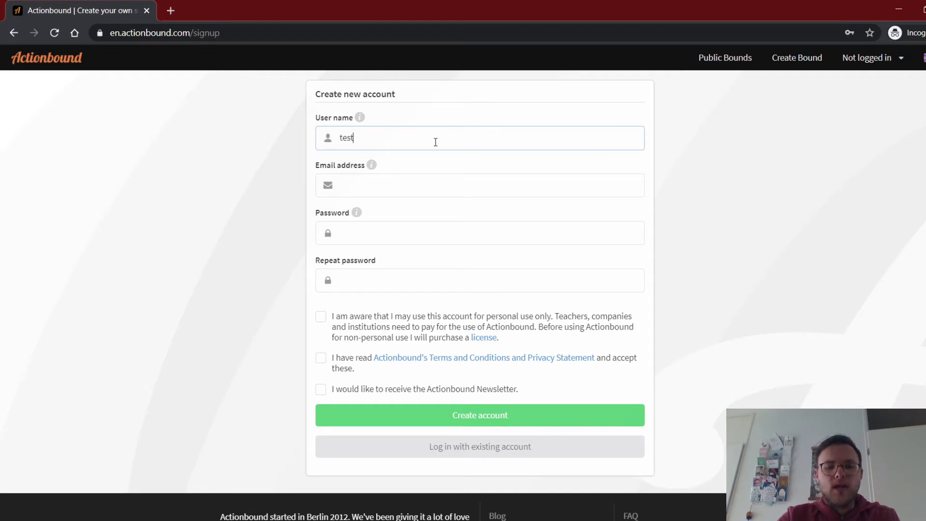
{"action": "type", "text": "@test"}
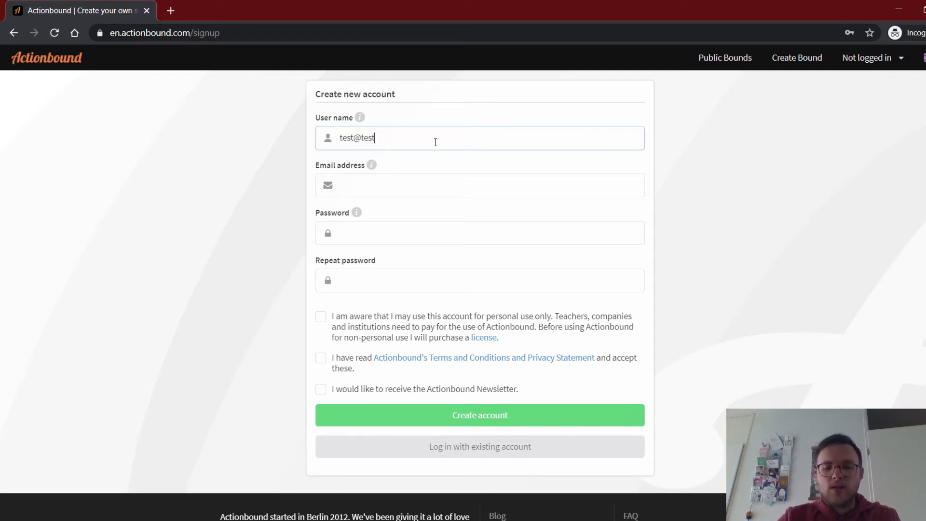
{"action": "type", "text": ".com"}
{"action": "left_click", "coordinate": [448, 193]}
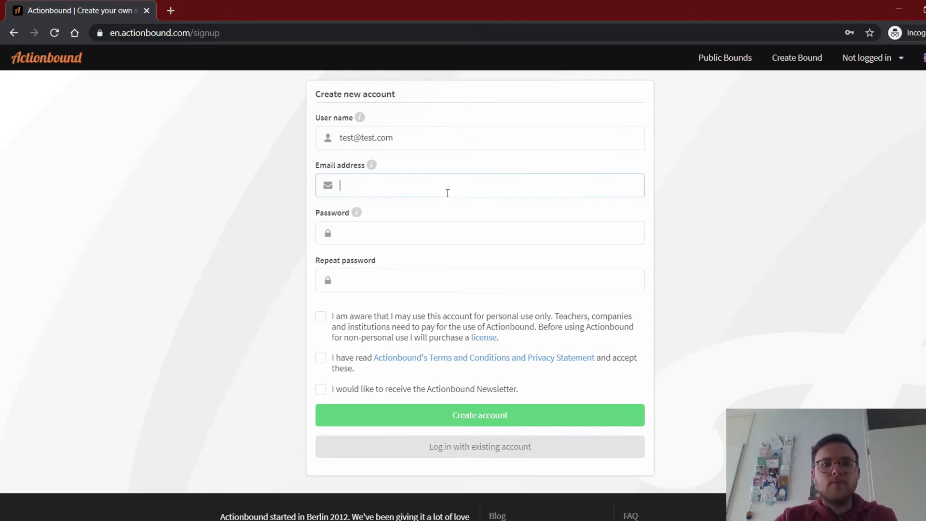
{"action": "left_click_drag", "start_coordinate": [402, 138], "coordinate": [304, 141]}
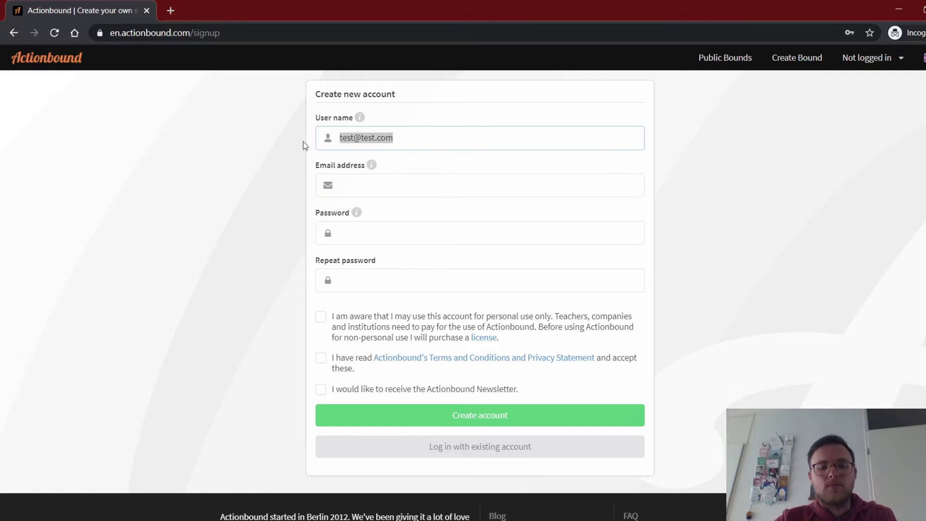
{"action": "key", "text": "ctrl+x"}
{"action": "left_click", "coordinate": [367, 188]}
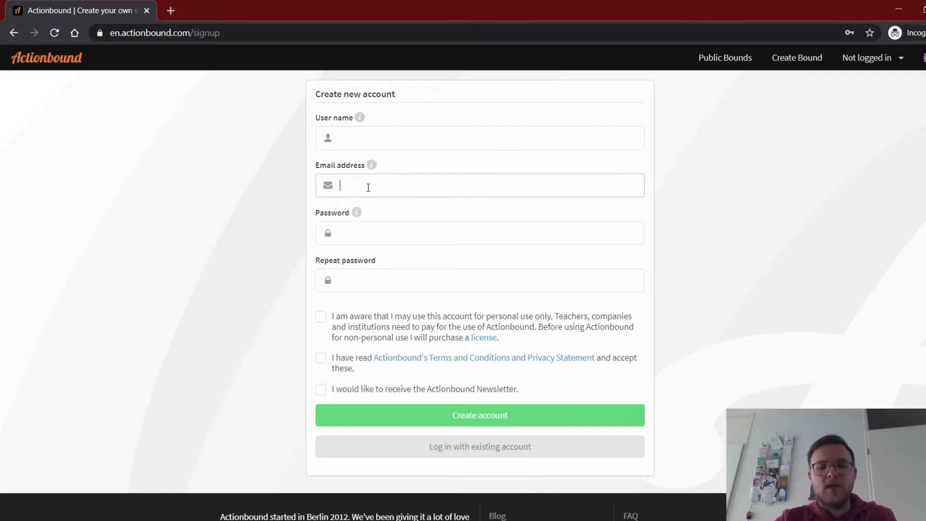
{"action": "key", "text": "ctrl+v"}
{"action": "left_click", "coordinate": [394, 141]}
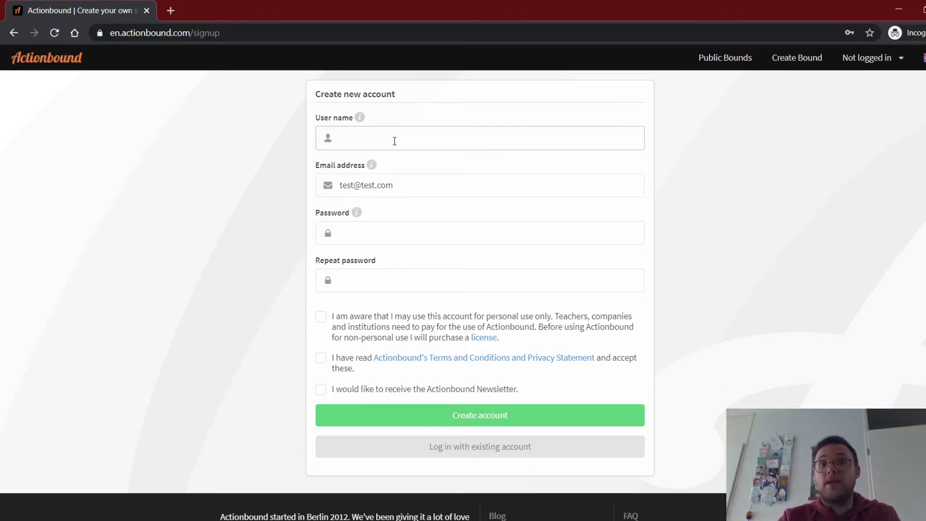
{"action": "type", "text": "a"}
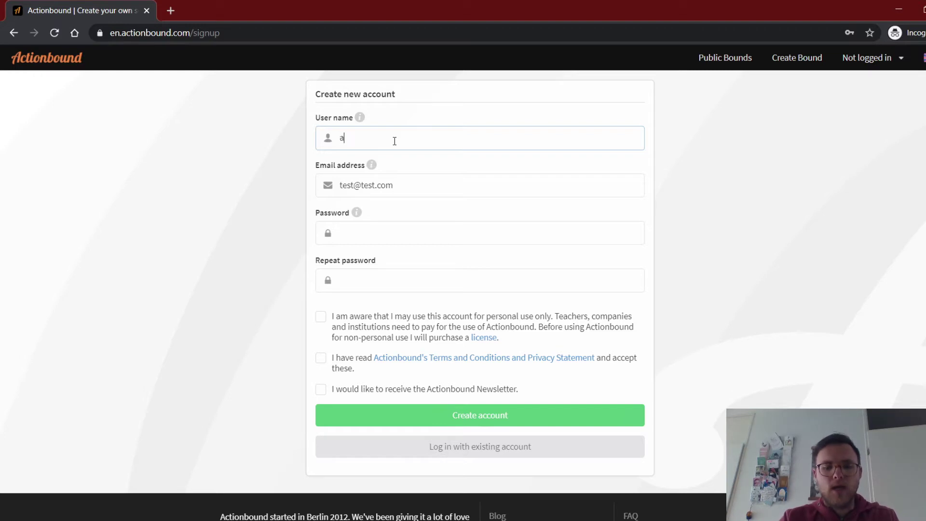
{"action": "type", "text": "kmetufb"}
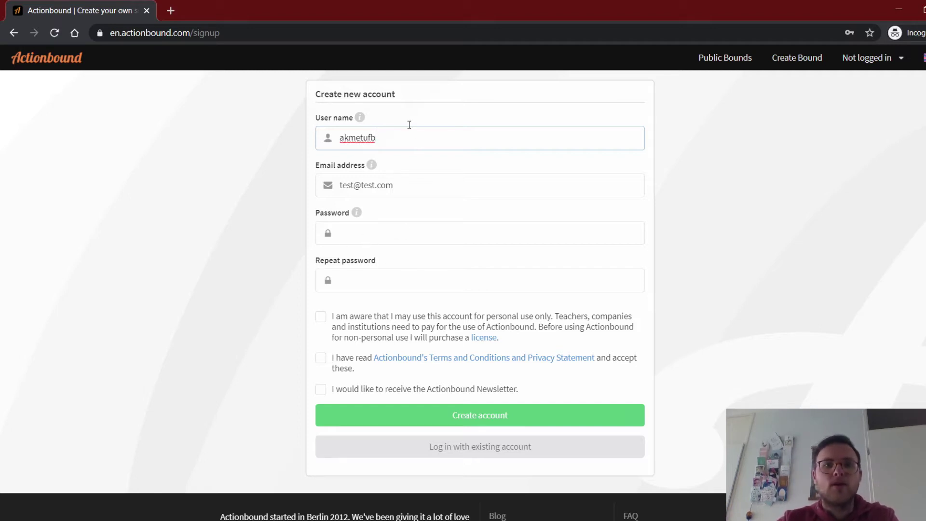
Enter the account password and repeat it in the confirmation field.
{"action": "left_click", "coordinate": [371, 234]}
{"action": "type", "text": "••••••••••"}
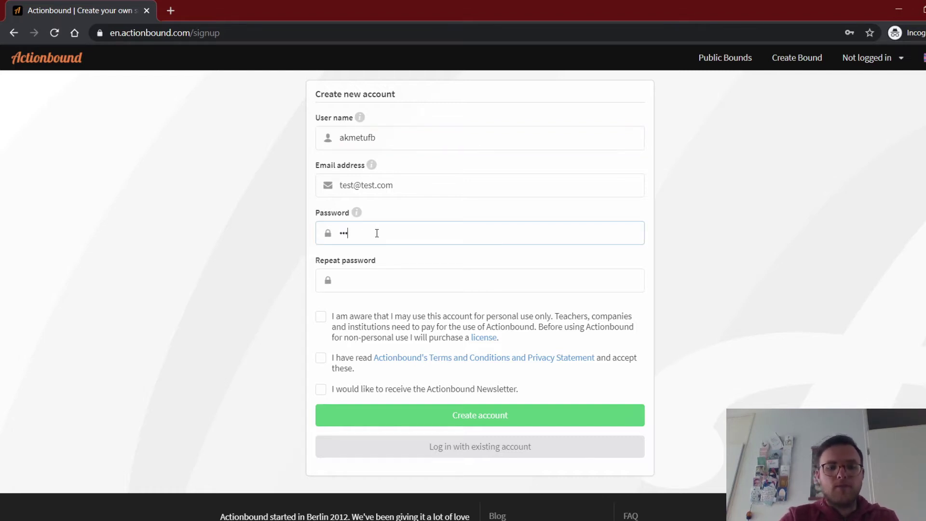
{"action": "key", "text": "Tab"}
{"action": "type", "text": "••••••••••"}
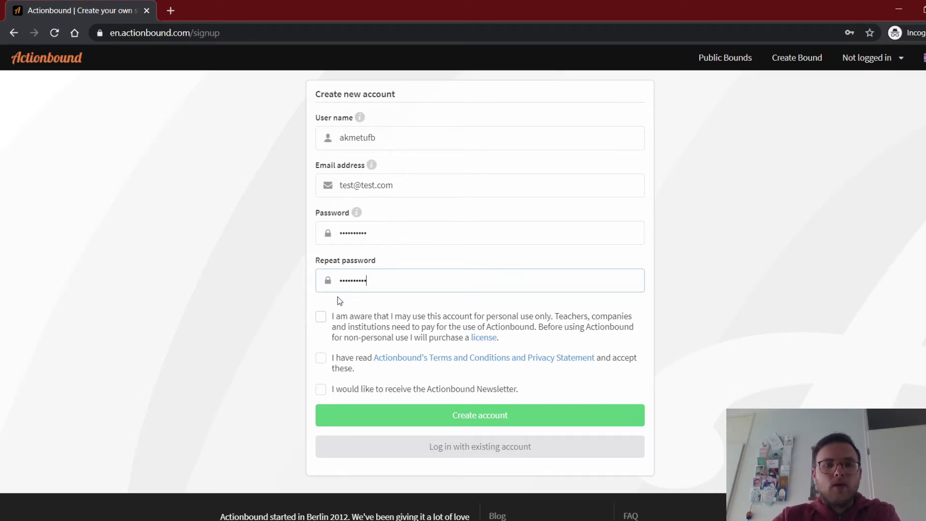
Tick the personal-use and Terms and Conditions boxes and submit with Create account.
{"action": "left_click", "coordinate": [322, 322]}
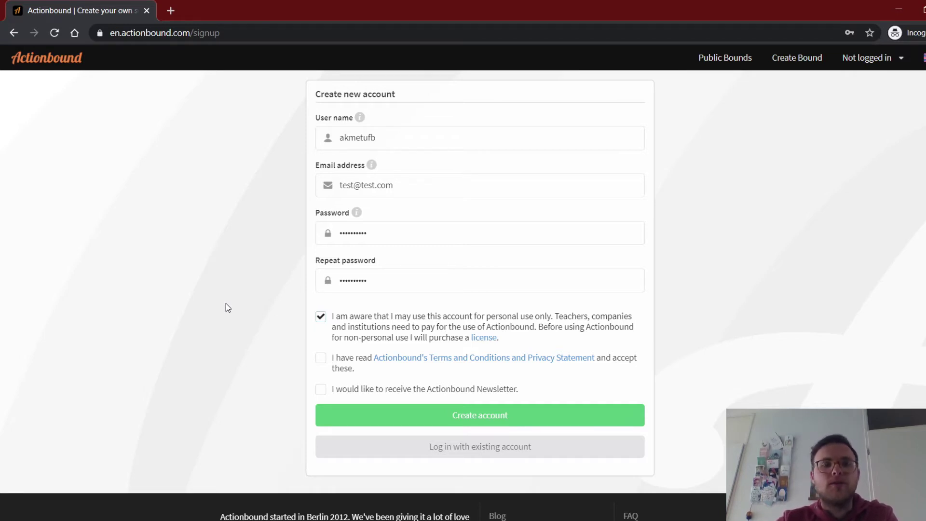
{"action": "left_click", "coordinate": [321, 359]}
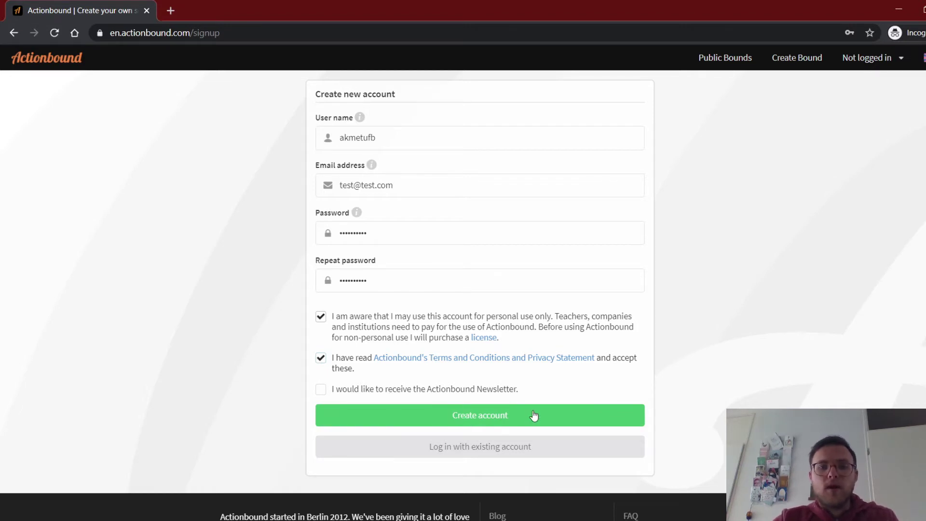
{"action": "left_click", "coordinate": [486, 416]}
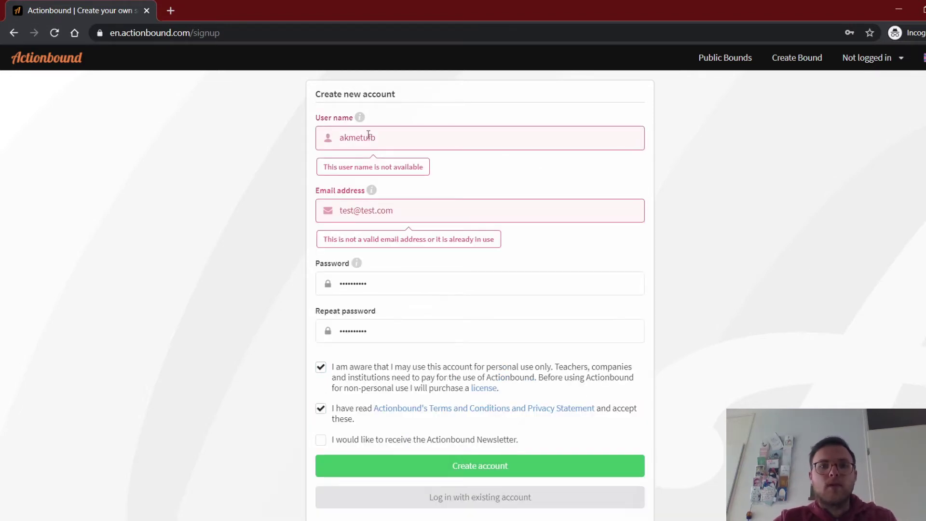
Replace the rejected user name and e-mail with new values and resubmit Create account.
{"action": "left_click_drag", "start_coordinate": [392, 141], "coordinate": [299, 147]}
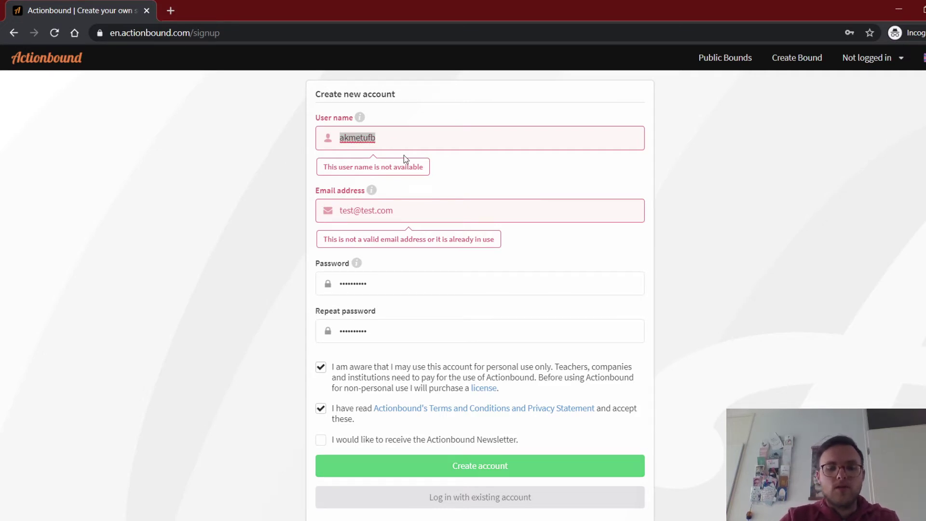
{"action": "type", "text": "qwertyukmnbvdfghjk"}
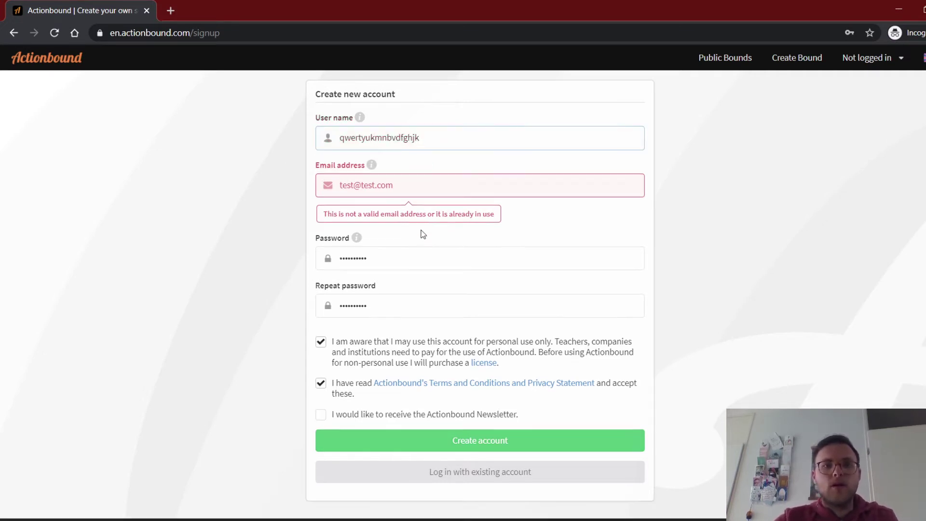
{"action": "left_click_drag", "start_coordinate": [426, 179], "coordinate": [304, 185]}
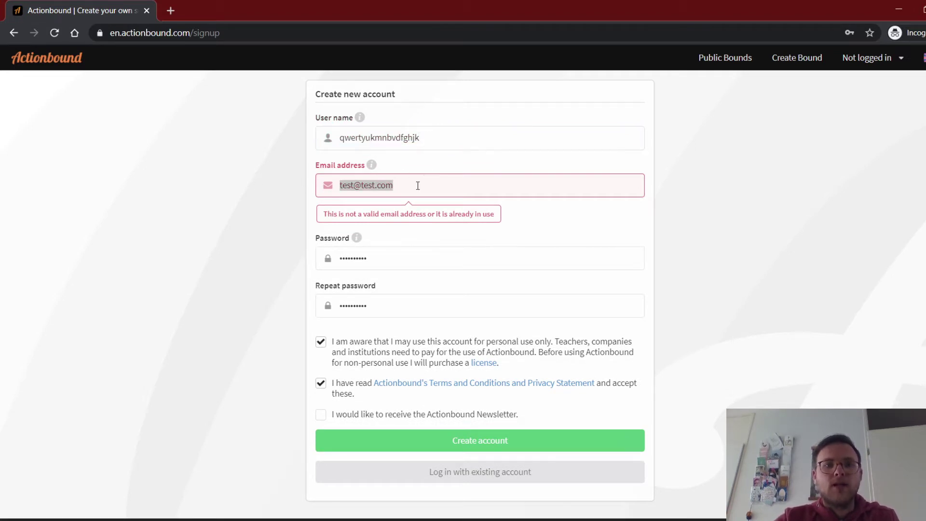
{"action": "type", "text": "kjhcdftyhujikjhgf"}
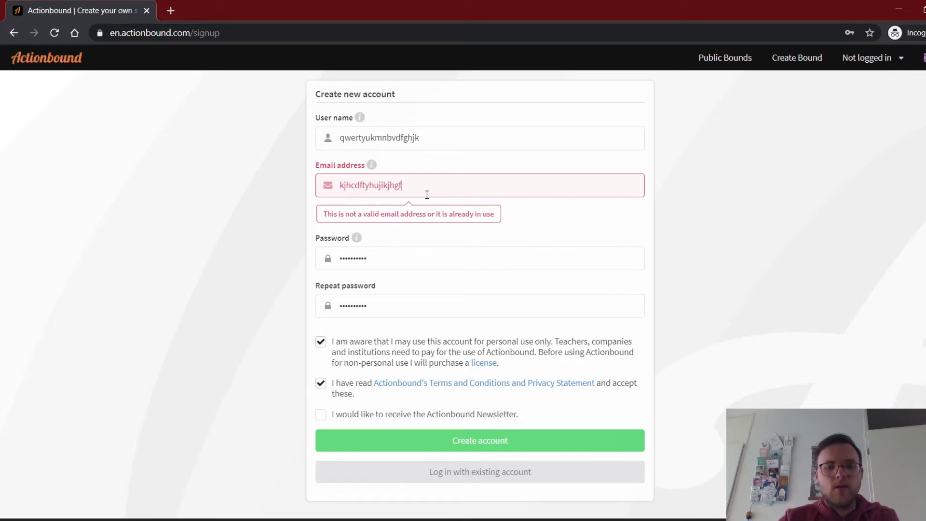
{"action": "type", "text": "@cdfghjkjnbvgh.nl"}
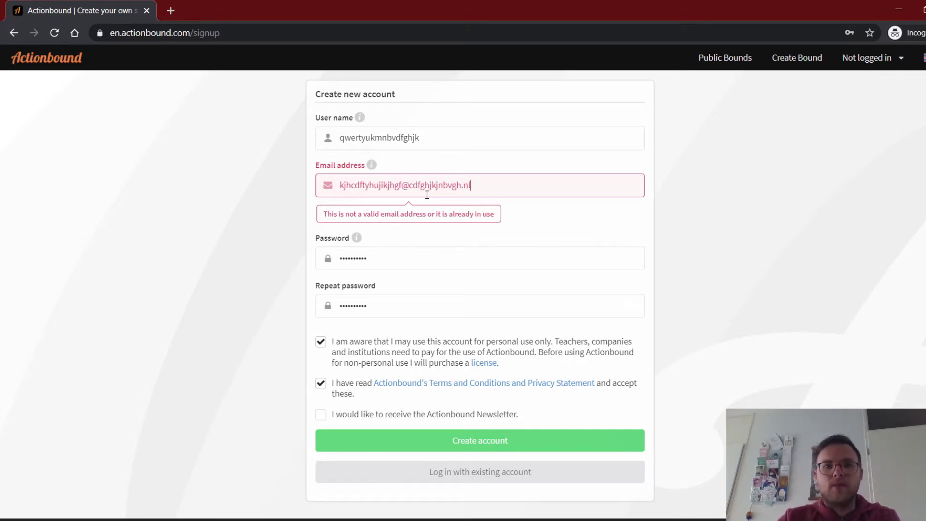
{"action": "left_click", "coordinate": [481, 415]}
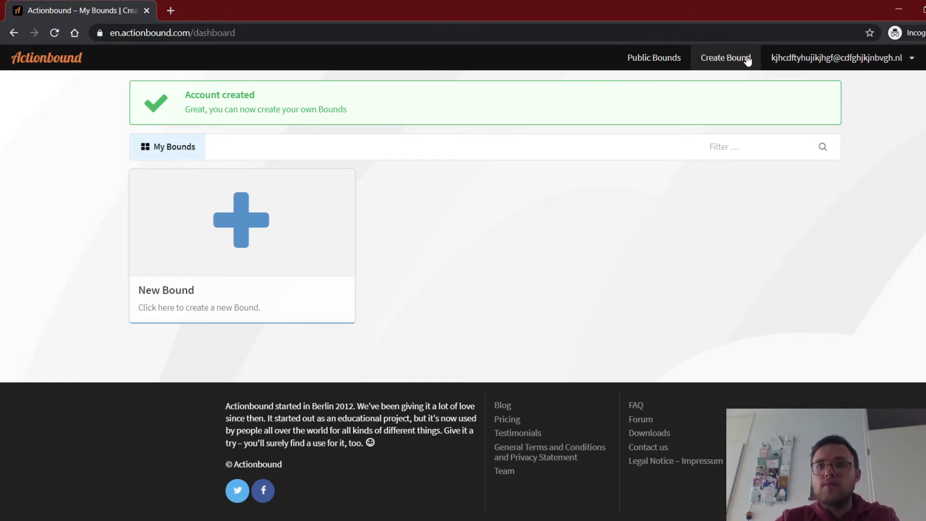
Start a new Bound from the New Bound tile on the My Bounds dashboard.
{"action": "left_click", "coordinate": [913, 66]}
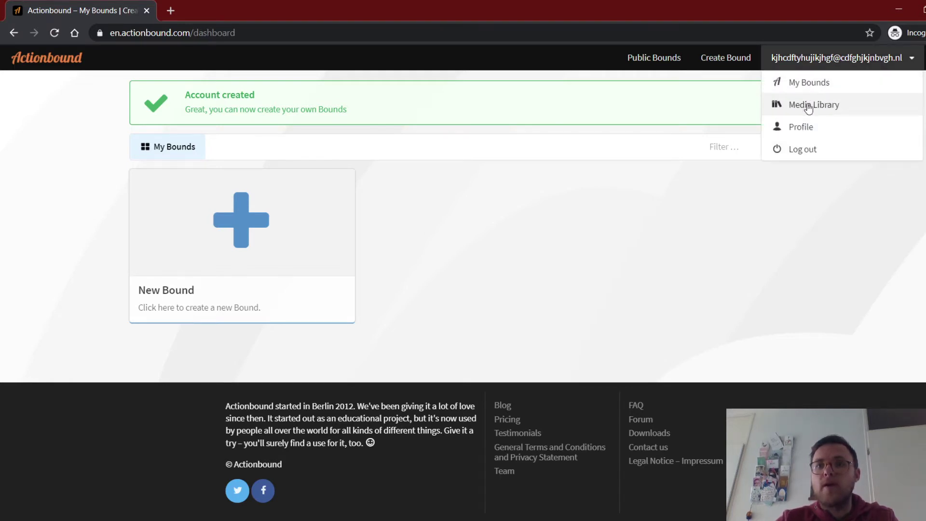
{"action": "left_click", "coordinate": [632, 200]}
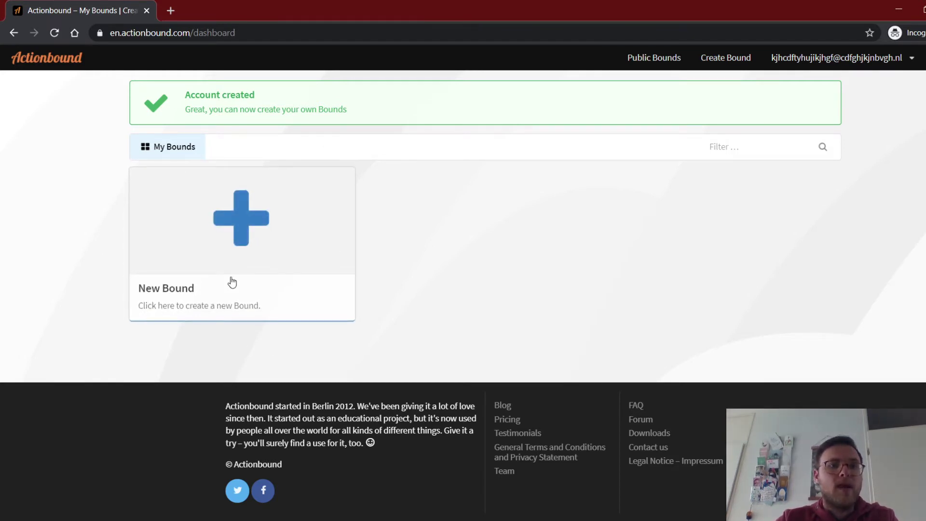
{"action": "left_click", "coordinate": [245, 219]}
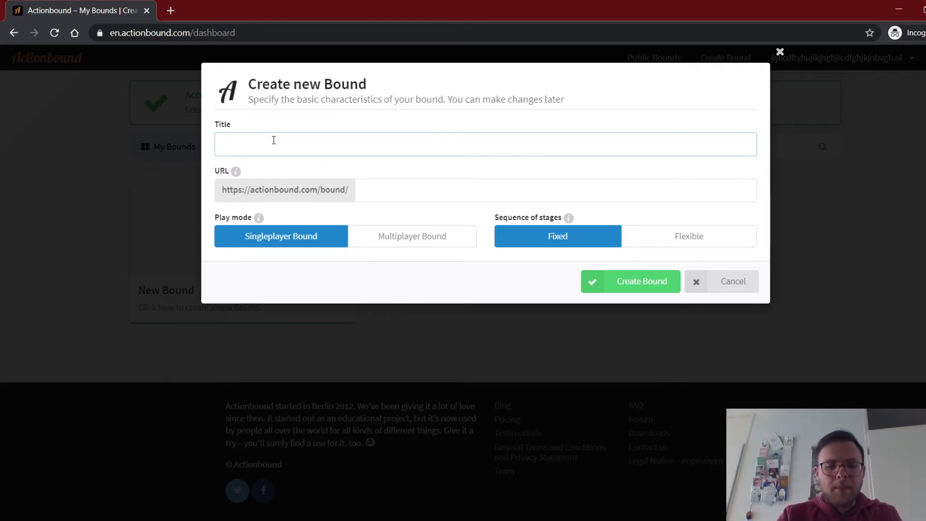
Title the bound 'Geography in the Netherlands' and set its URL to 'geoneth'.
{"action": "type", "text": "Geogrp"}
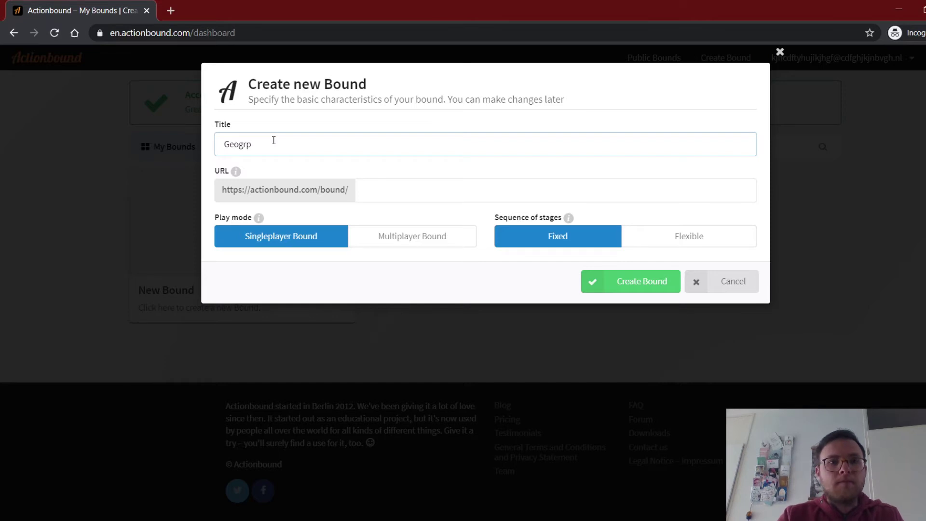
{"action": "key", "text": "BackSpace"}
{"action": "key", "text": "BackSpace"}
{"action": "type", "text": "raphy in"}
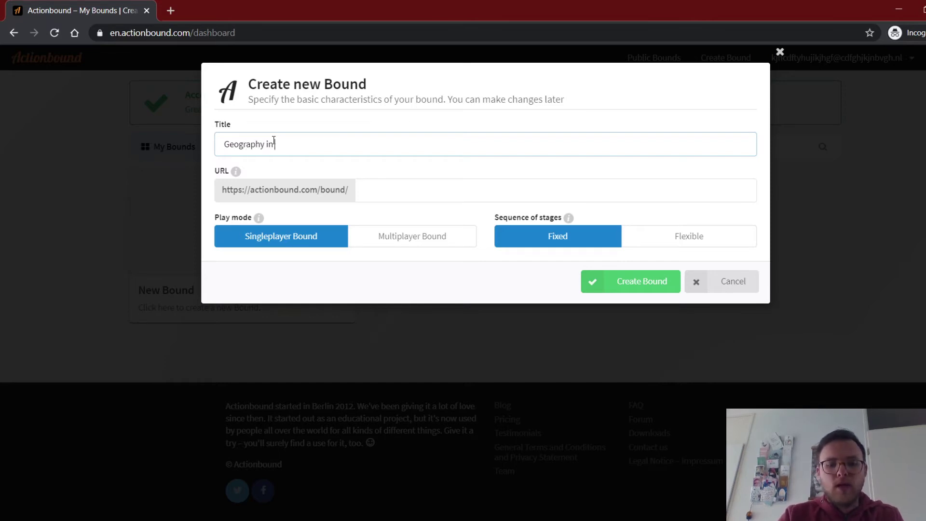
{"action": "type", "text": " the Netherla"}
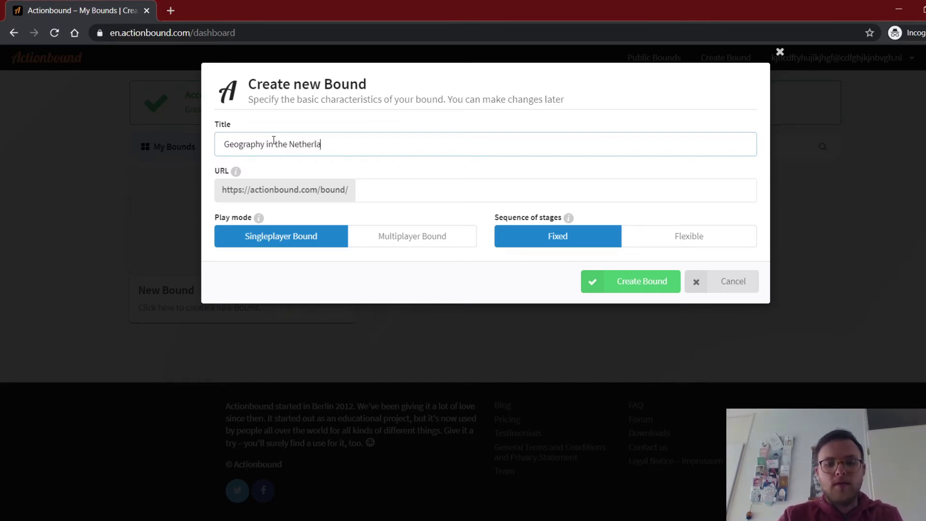
{"action": "type", "text": "nds"}
{"action": "left_click", "coordinate": [422, 185]}
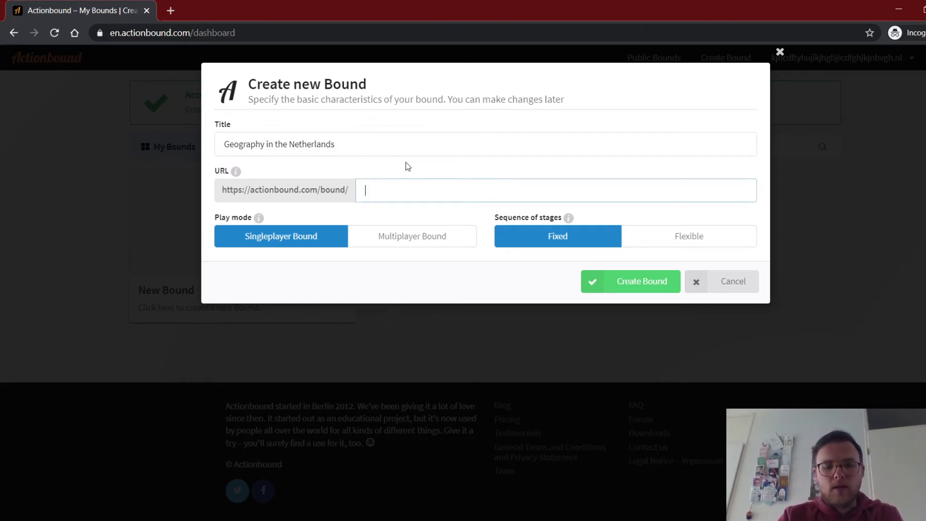
{"action": "type", "text": "geoneth"}
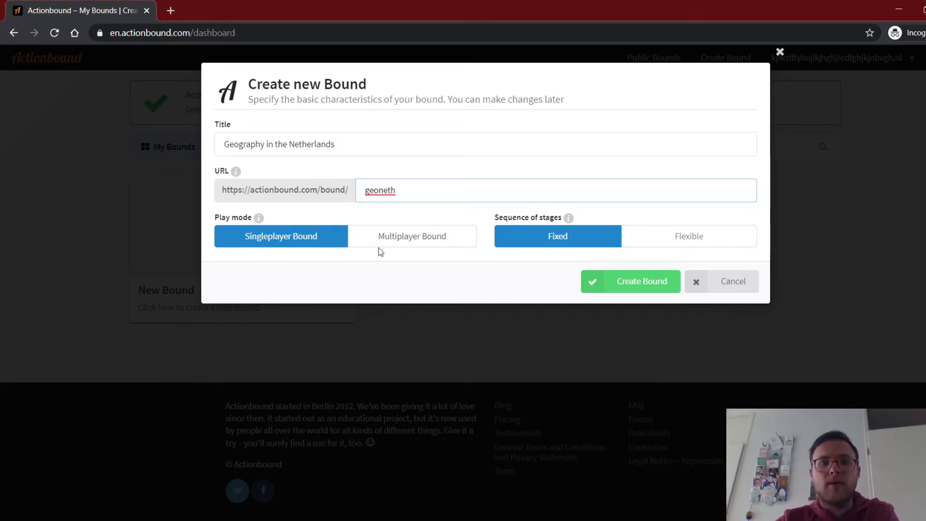
Create the 'Geography in the Netherlands' bound and open its empty Content editor.
{"action": "left_click", "coordinate": [641, 281]}
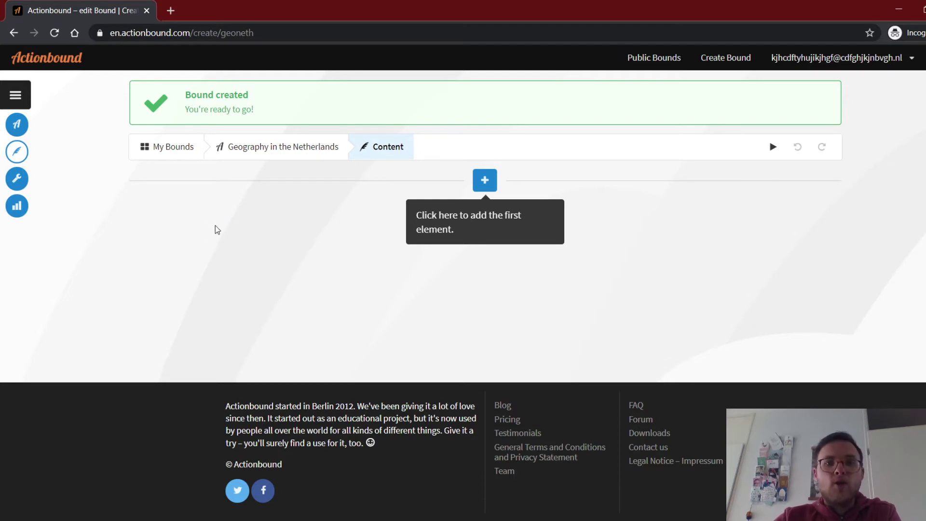
{"action": "left_click", "coordinate": [486, 183]}
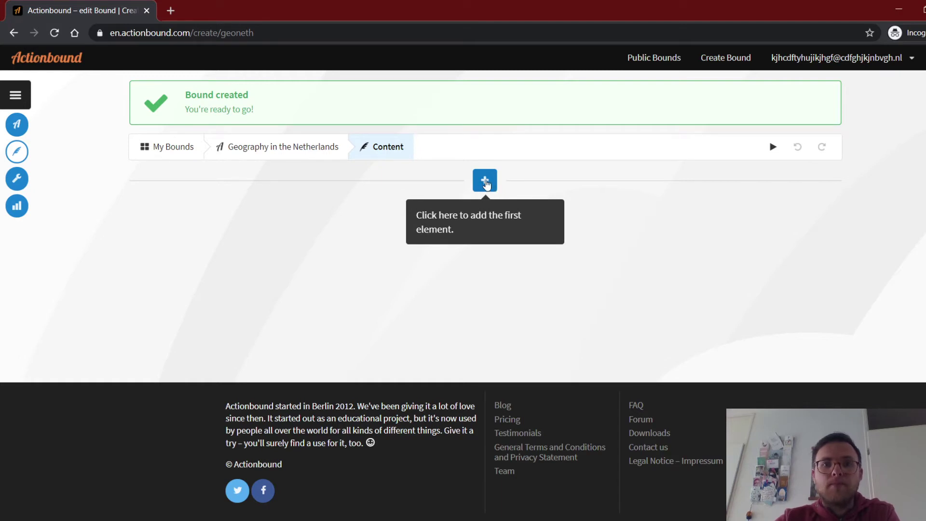
Open the element-type panel with the blue + button on the Content page.
{"action": "left_click", "coordinate": [485, 182]}
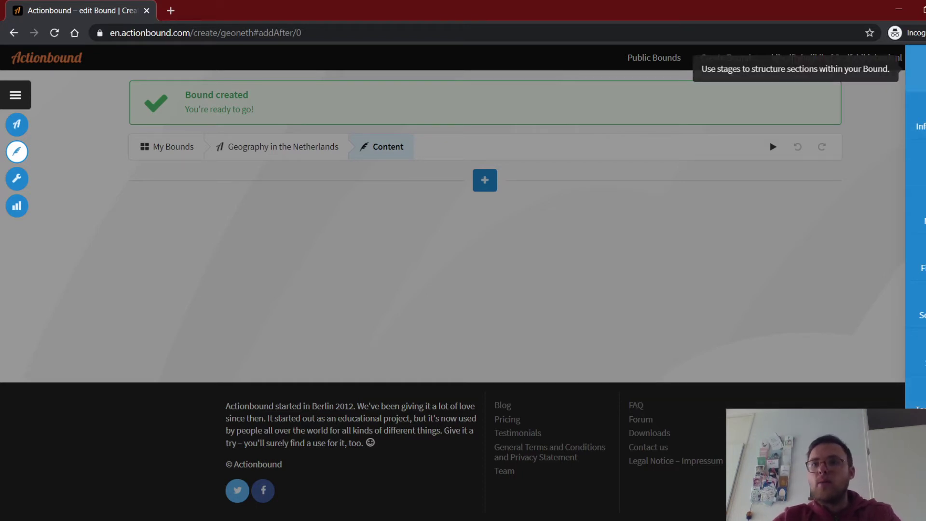
Add a Stage element and give it the title 'Start'.
{"action": "left_click", "coordinate": [915, 70]}
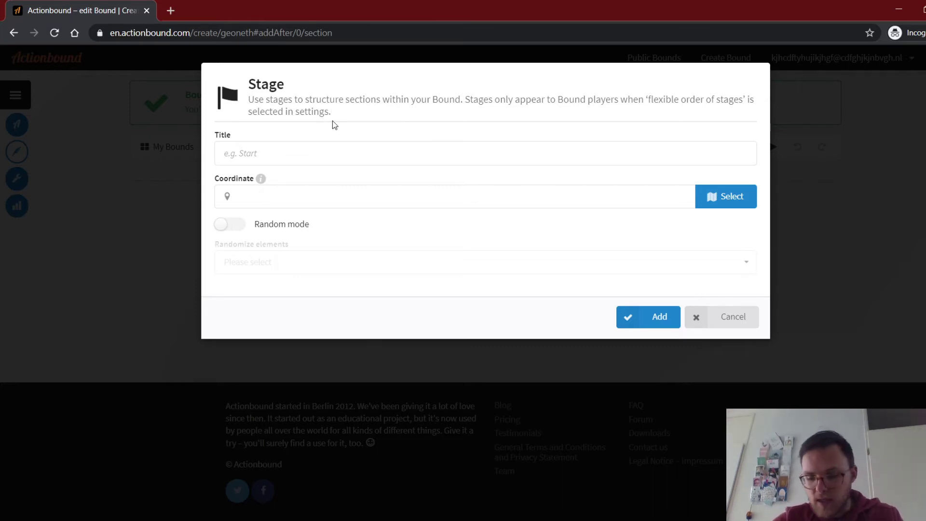
{"action": "left_click", "coordinate": [283, 155]}
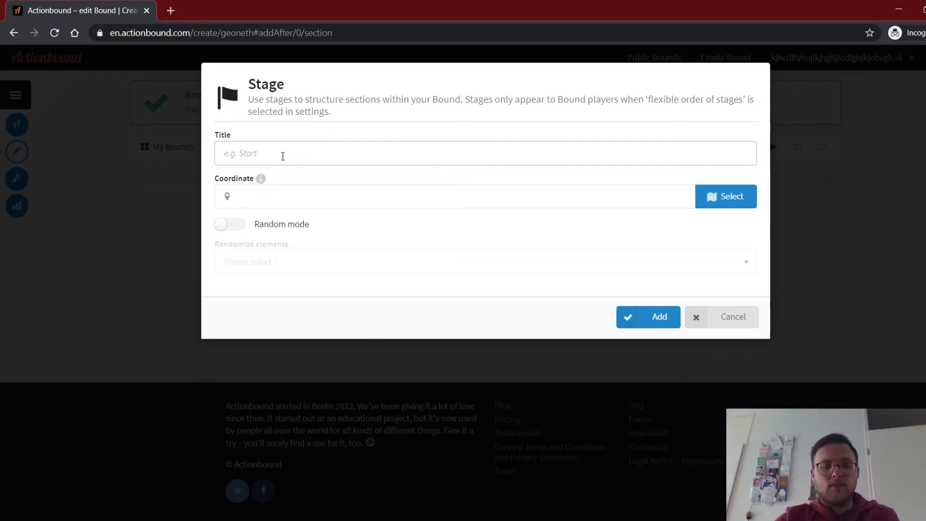
{"action": "type", "text": "S"}
{"action": "key", "text": "BackSpace"}
{"action": "type", "text": "Start"}
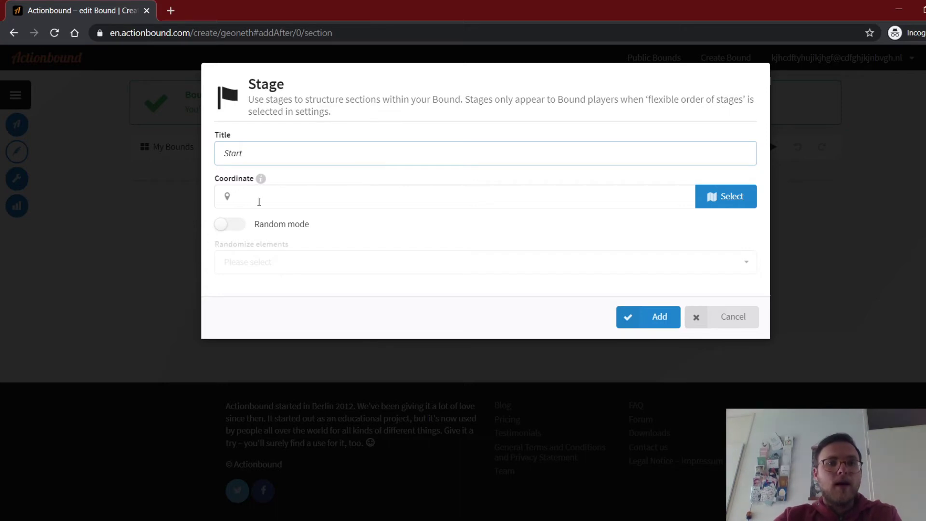
Place the Start stage near Domtoren in Utrecht, coordinate 52.090640, 5.121187.
{"action": "left_click", "coordinate": [733, 200]}
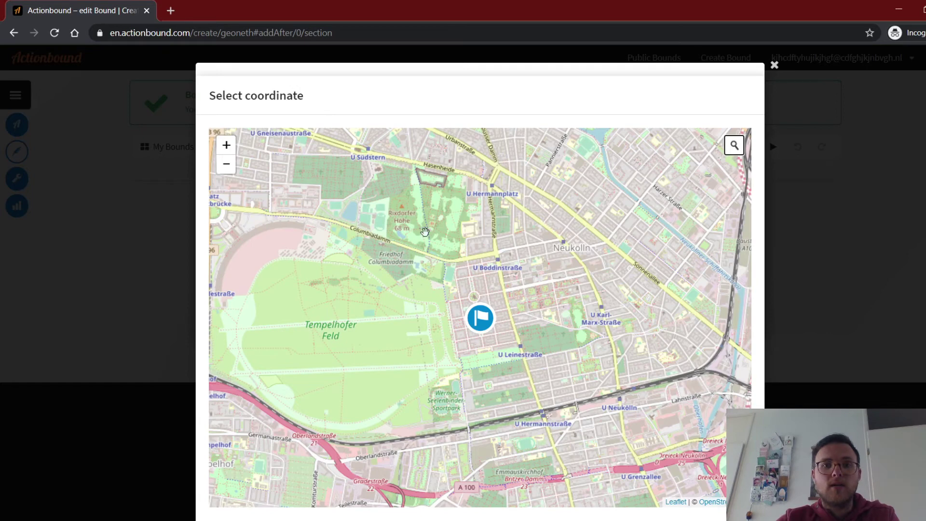
{"action": "scroll", "coordinate": [454, 272], "scroll_direction": "down", "scroll_amount": 3}
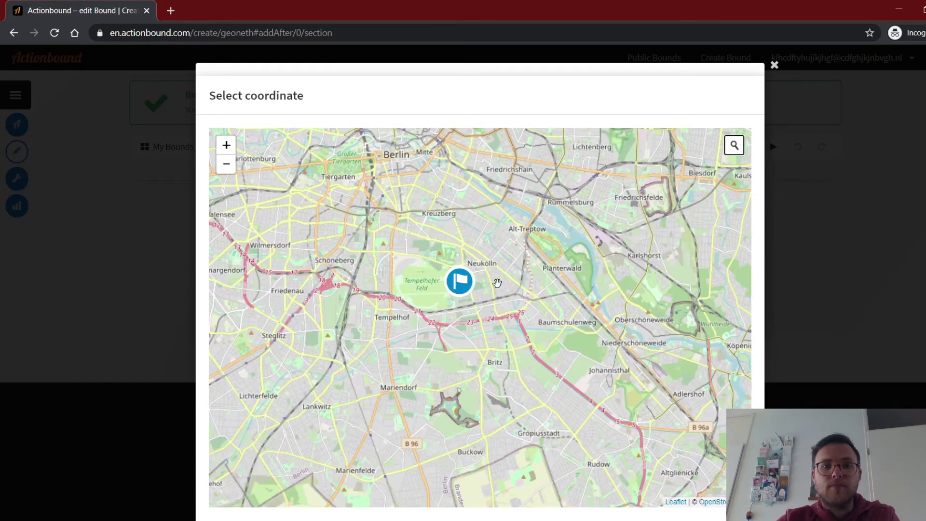
{"action": "scroll", "coordinate": [498, 283], "scroll_direction": "down", "scroll_amount": 3}
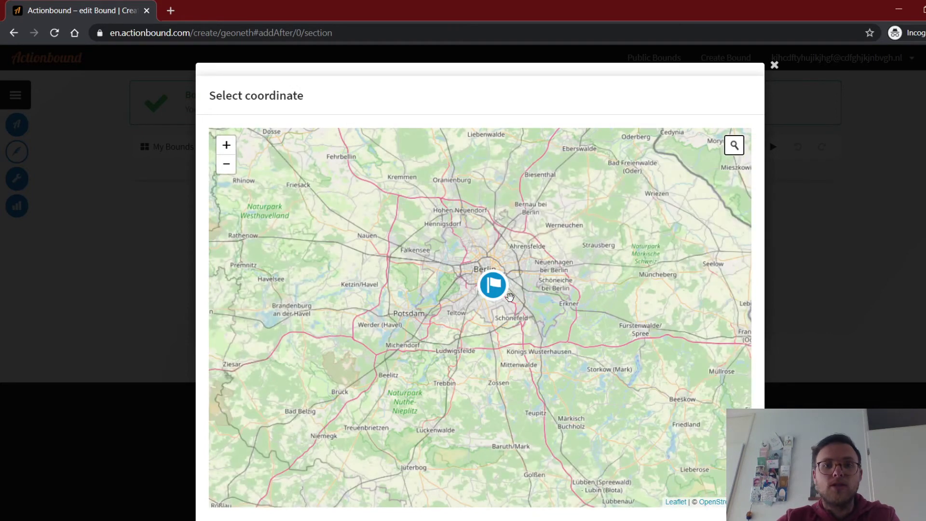
{"action": "scroll", "coordinate": [518, 307], "scroll_direction": "down", "scroll_amount": 3}
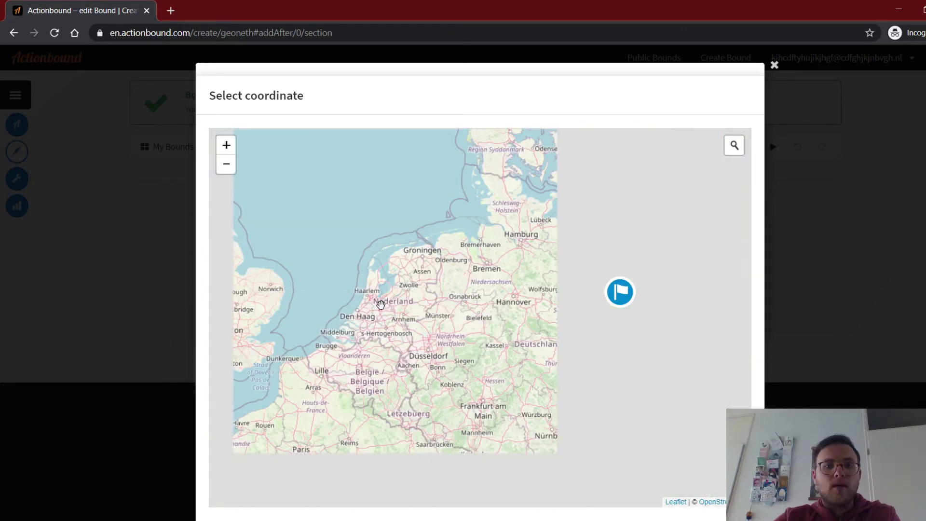
{"action": "scroll", "coordinate": [381, 304], "scroll_direction": "up", "scroll_amount": 2}
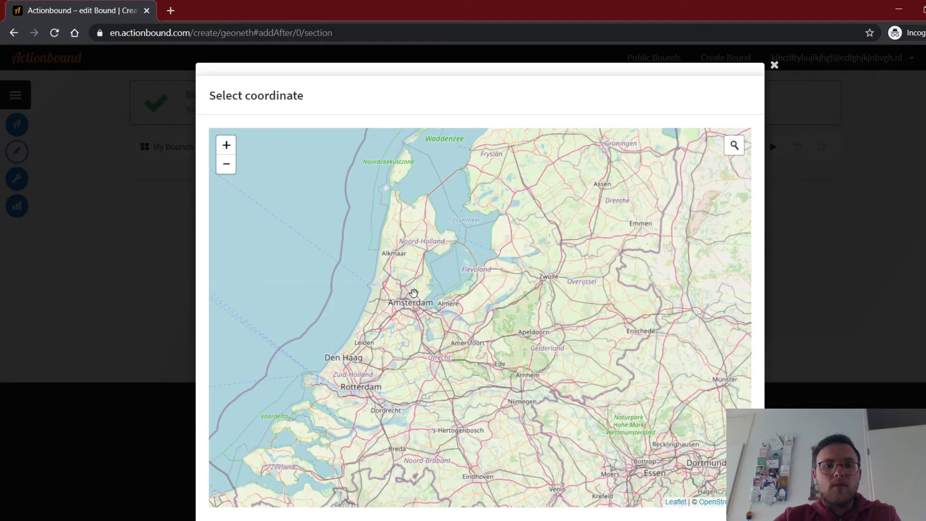
{"action": "scroll", "coordinate": [484, 318], "scroll_direction": "up", "scroll_amount": 4}
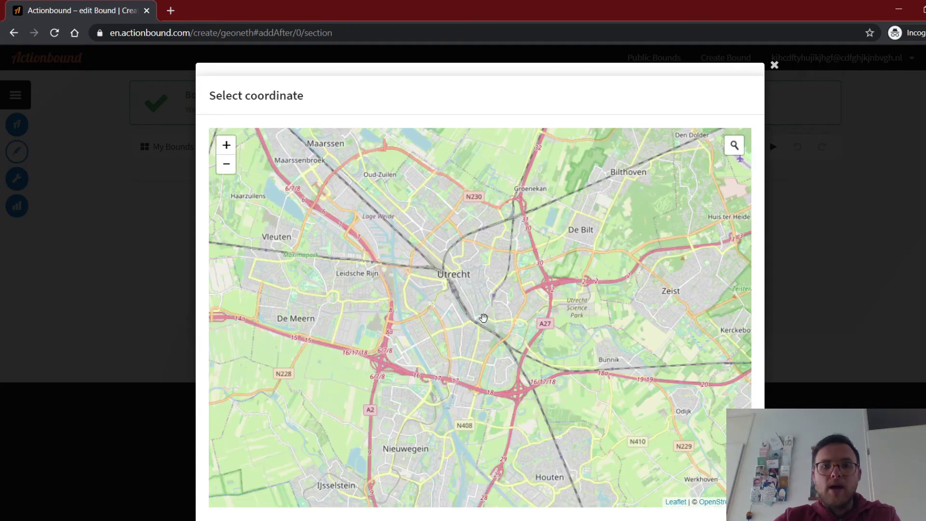
{"action": "scroll", "coordinate": [471, 290], "scroll_direction": "up", "scroll_amount": 2}
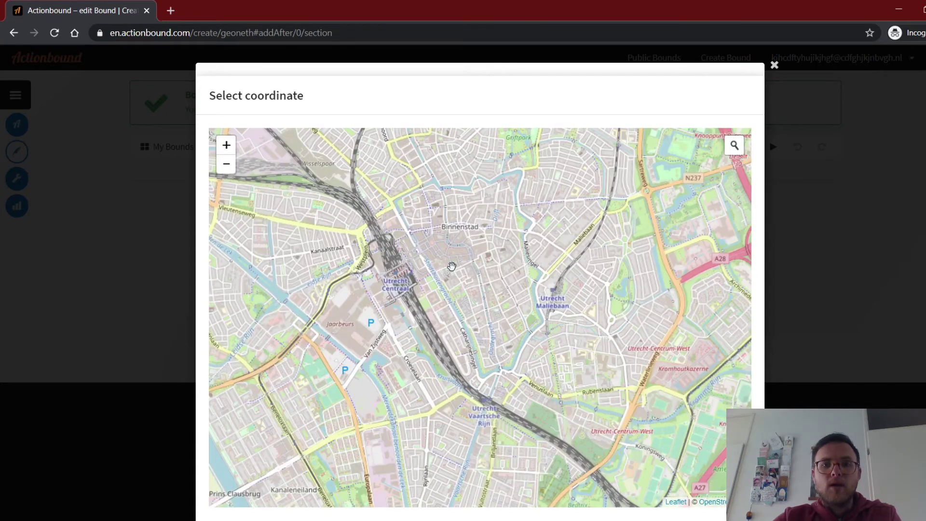
{"action": "scroll", "coordinate": [451, 266], "scroll_direction": "up", "scroll_amount": 2}
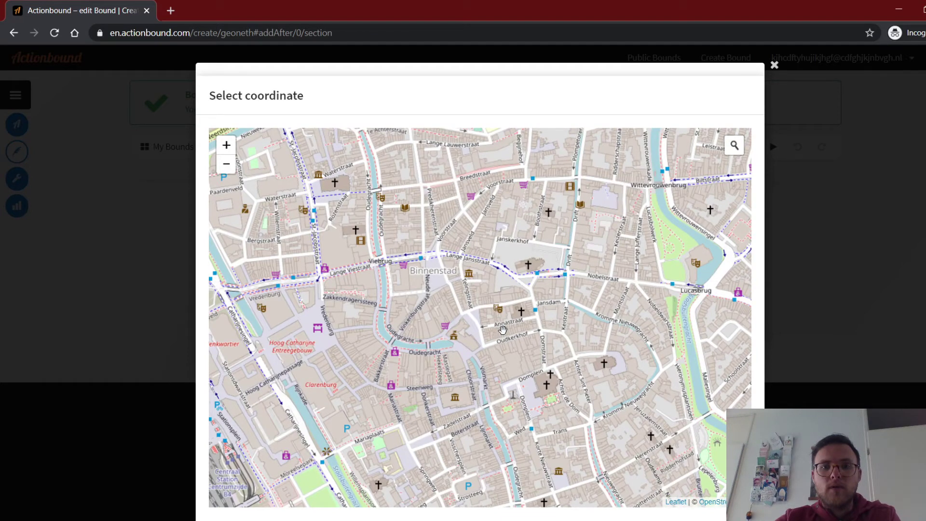
{"action": "scroll", "coordinate": [503, 329], "scroll_direction": "up", "scroll_amount": 2}
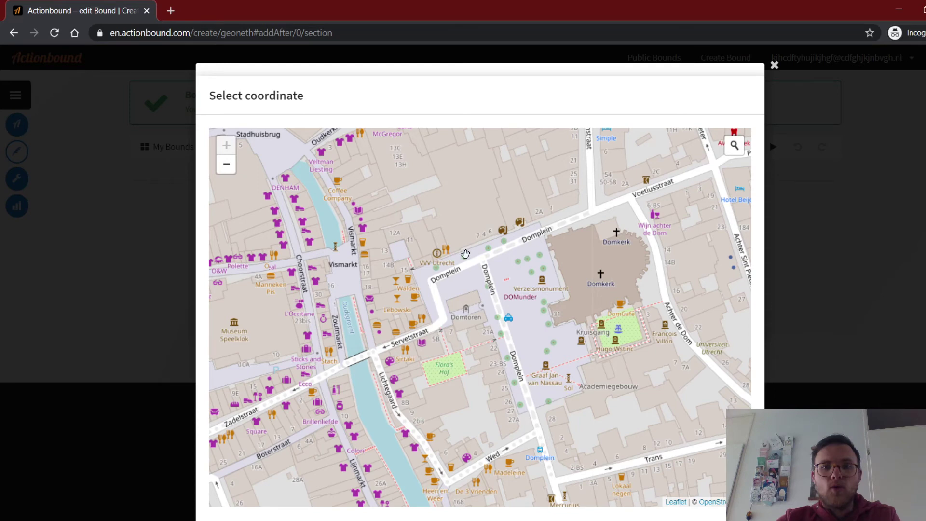
{"action": "left_click", "coordinate": [453, 314]}
{"action": "scroll", "coordinate": [783, 270], "scroll_direction": "down", "scroll_amount": 2}
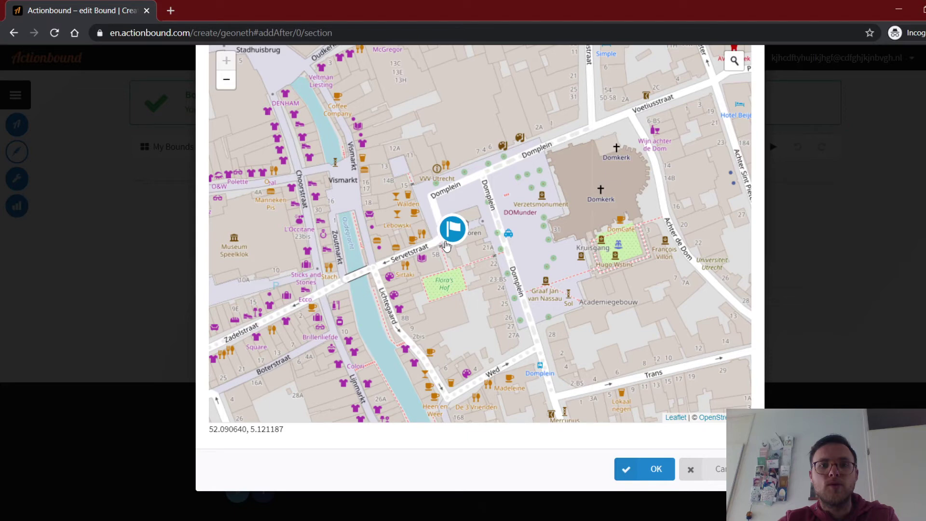
{"action": "left_click", "coordinate": [654, 472]}
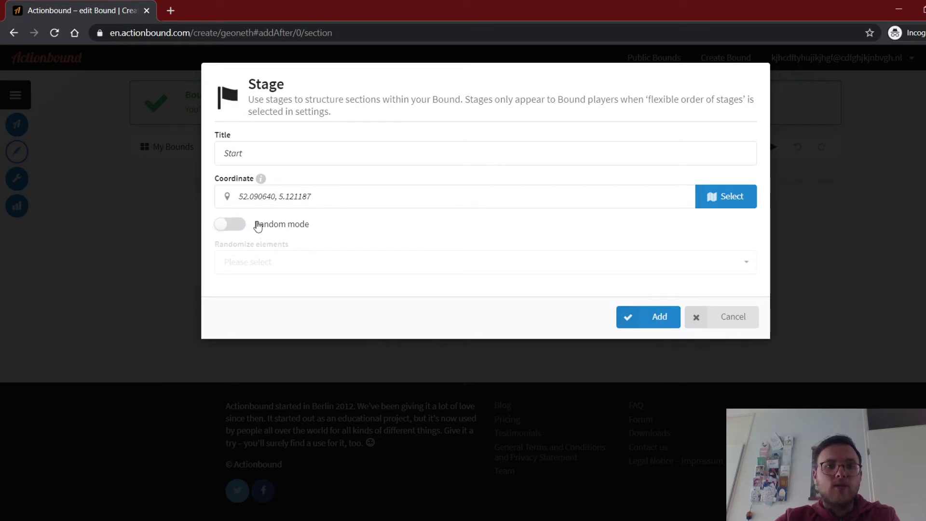
{"action": "left_click", "coordinate": [228, 226]}
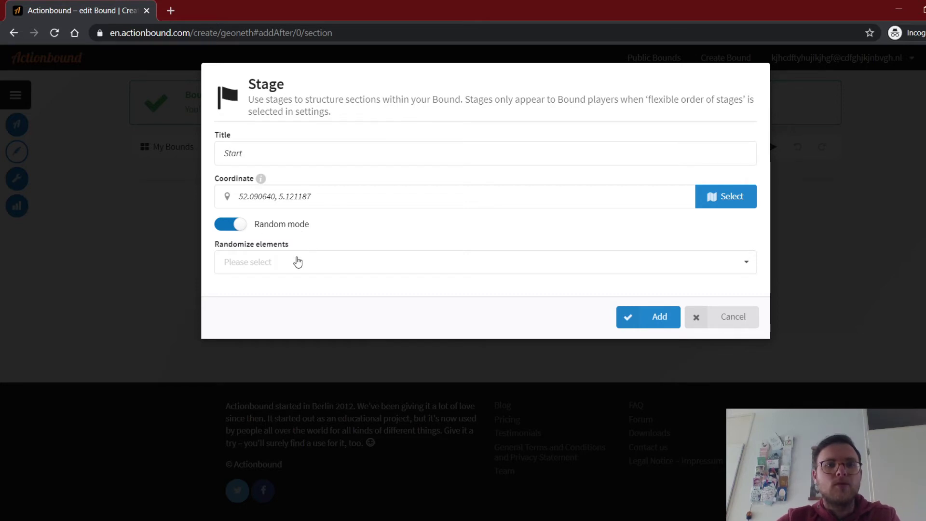
{"action": "left_click", "coordinate": [314, 263]}
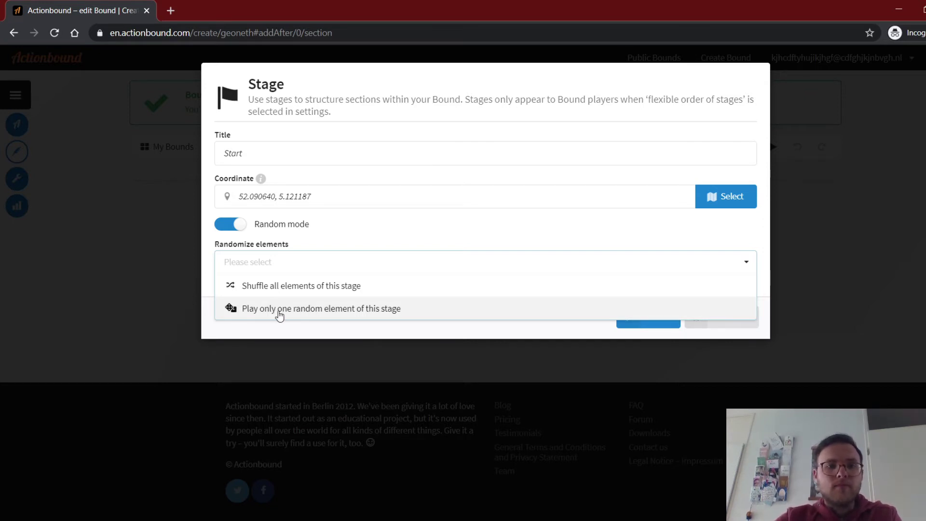
{"action": "left_click", "coordinate": [232, 224]}
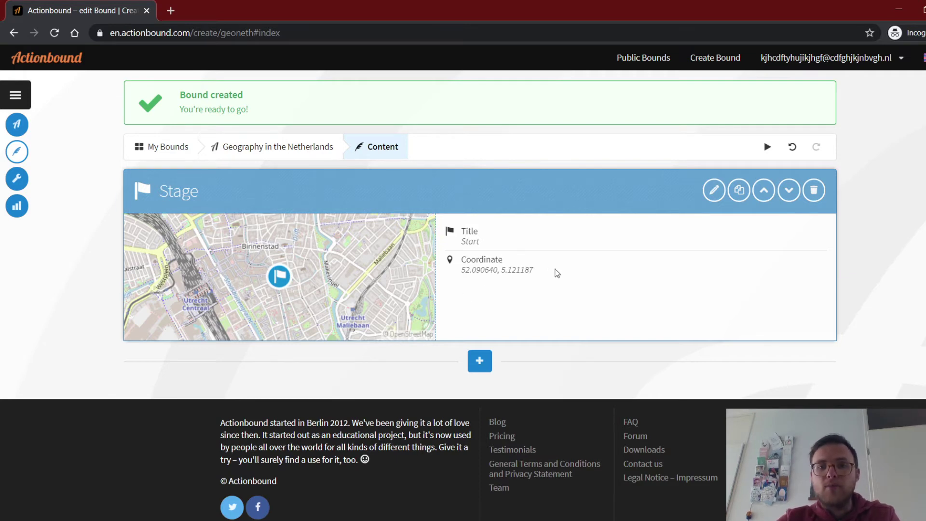
Add a new Find spot element directly after the Start stage.
{"action": "left_click", "coordinate": [480, 362]}
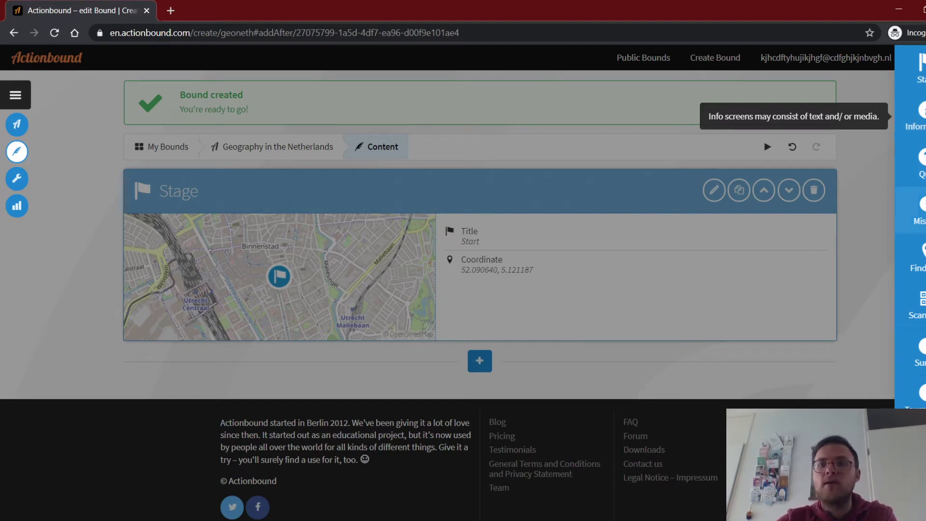
{"action": "left_click", "coordinate": [917, 257]}
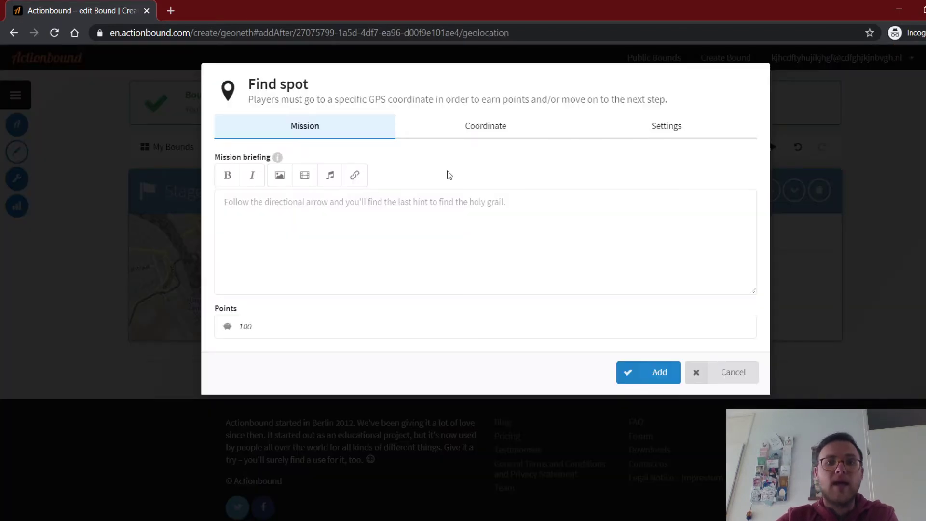
Pick the Find spot coordinate on Neude square from the map: 52.093218, 5.118676.
{"action": "left_click", "coordinate": [497, 126]}
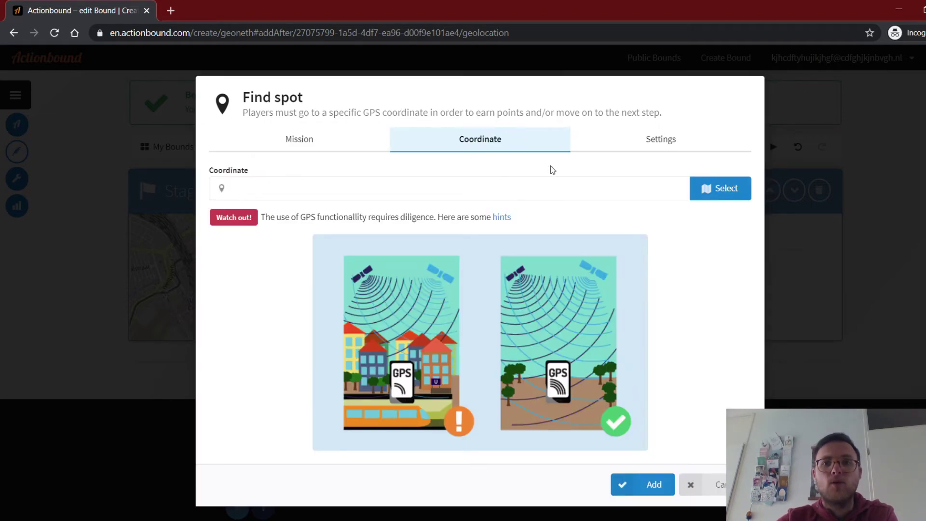
{"action": "left_click", "coordinate": [738, 188]}
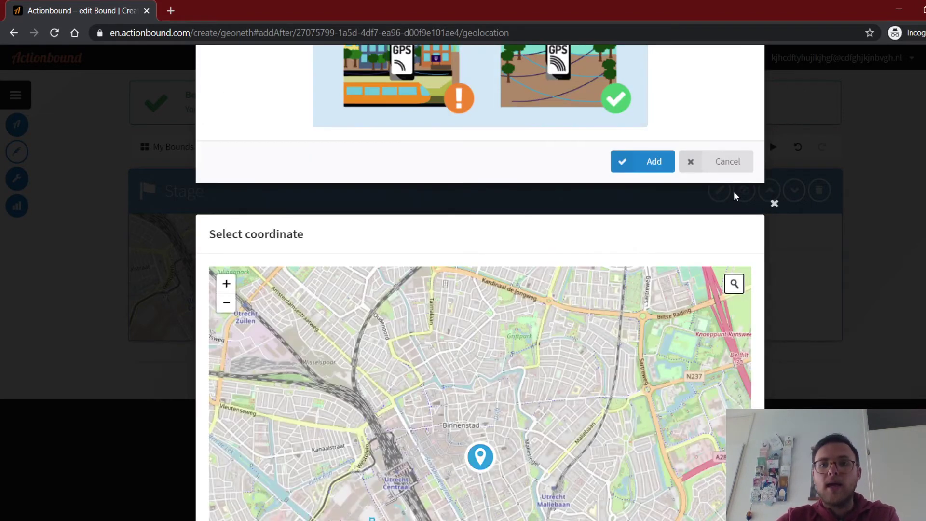
{"action": "scroll", "coordinate": [847, 191], "scroll_direction": "down", "scroll_amount": 3}
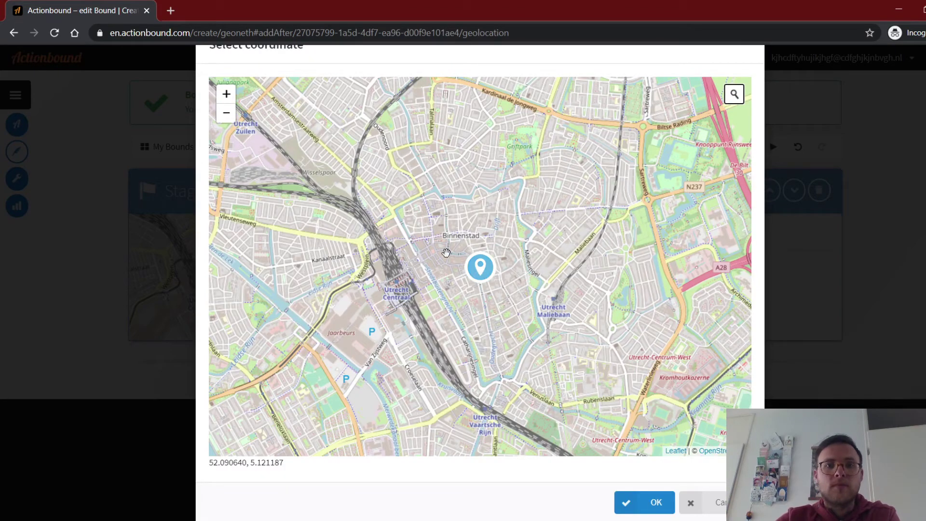
{"action": "scroll", "coordinate": [446, 253], "scroll_direction": "up", "scroll_amount": 3}
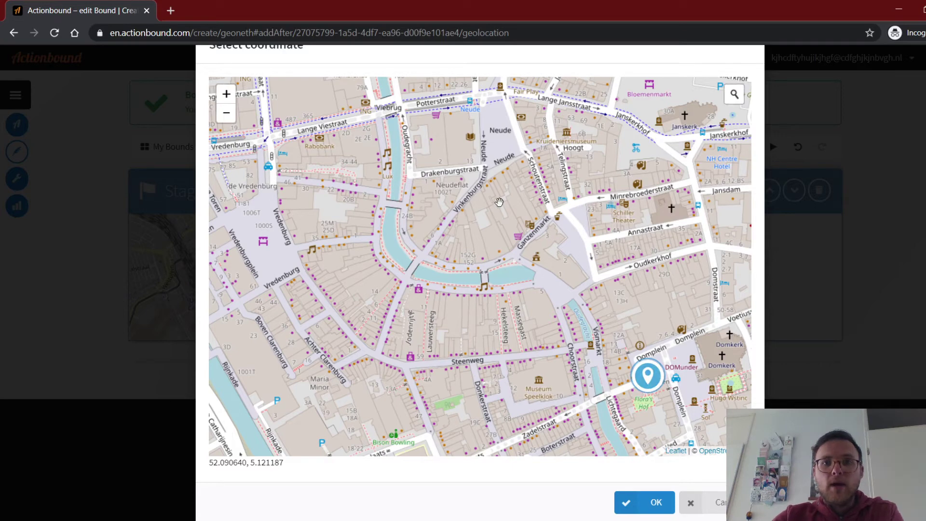
{"action": "left_click_drag", "start_coordinate": [500, 202], "coordinate": [479, 335]}
{"action": "left_click", "coordinate": [479, 261]}
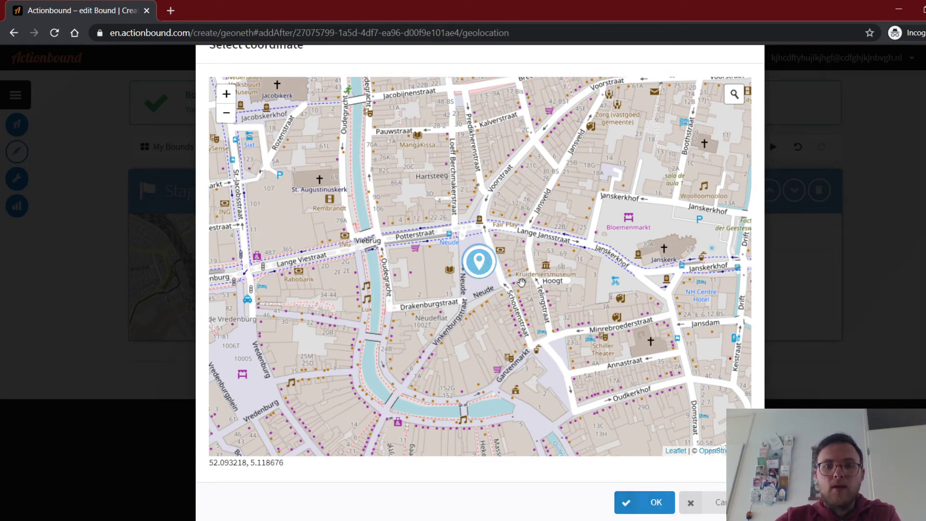
{"action": "left_click", "coordinate": [656, 501]}
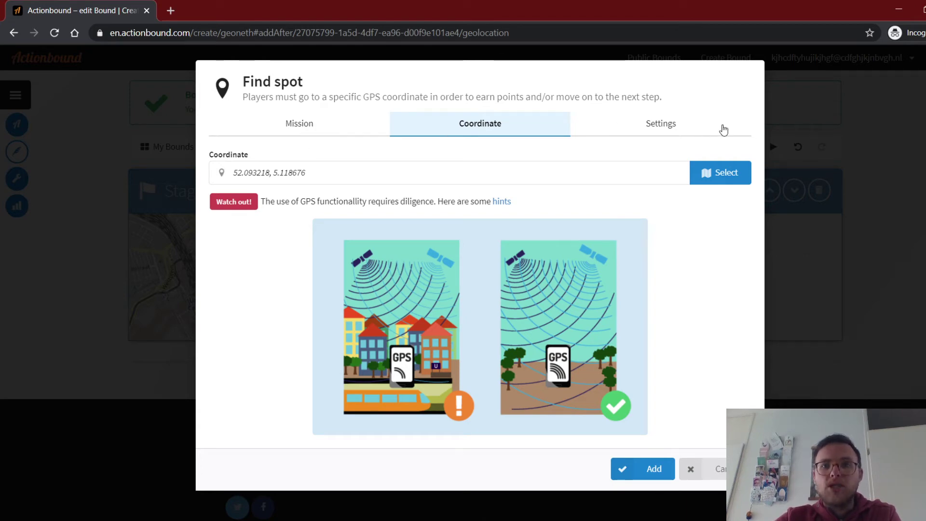
Keep 'Show directional arrow' mode and switch on 'Players must find the spot'.
{"action": "left_click", "coordinate": [645, 122]}
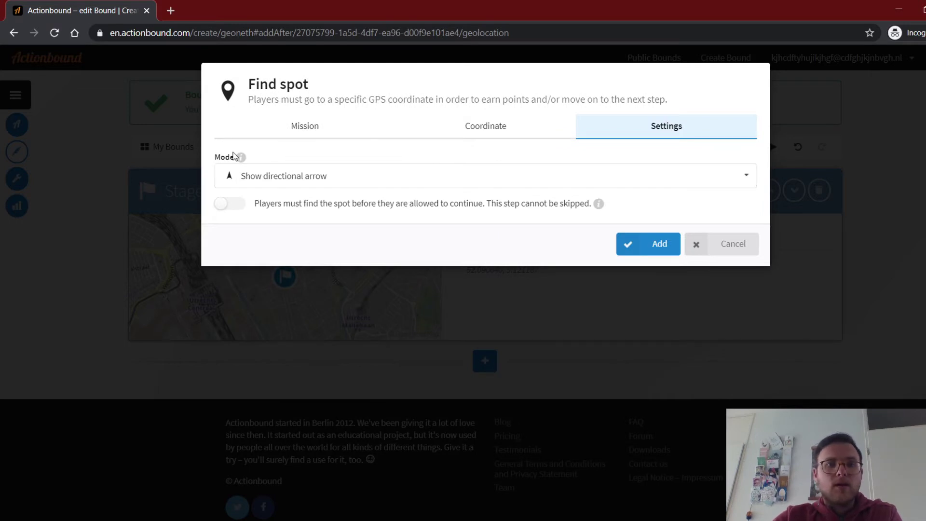
{"action": "left_click", "coordinate": [462, 176]}
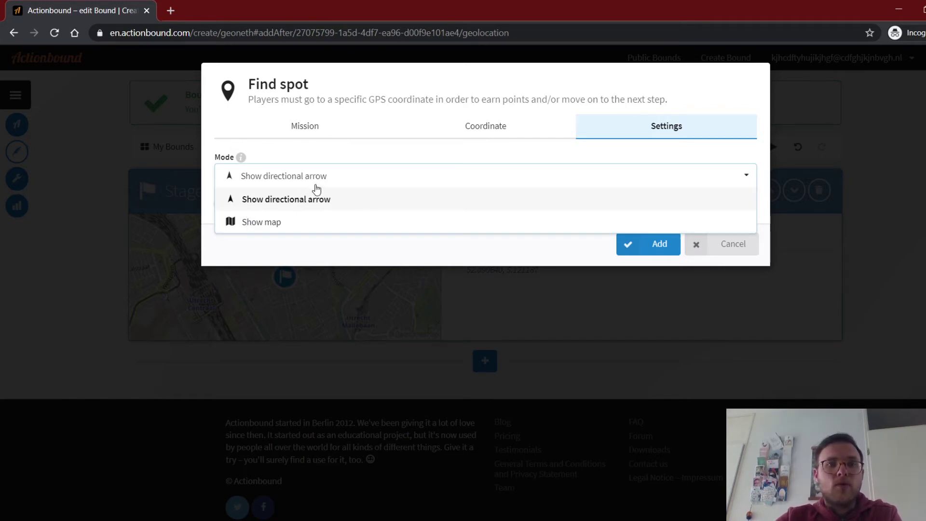
{"action": "left_click", "coordinate": [313, 183]}
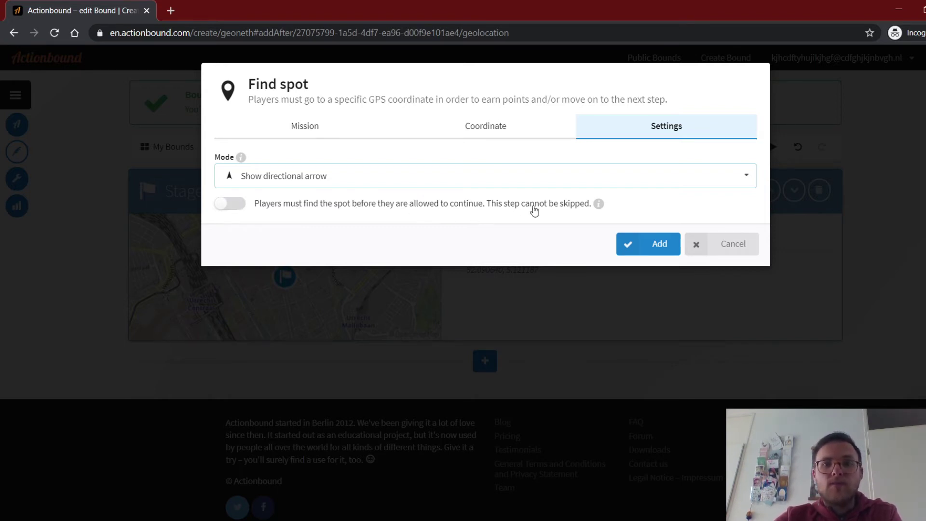
{"action": "left_click", "coordinate": [237, 207]}
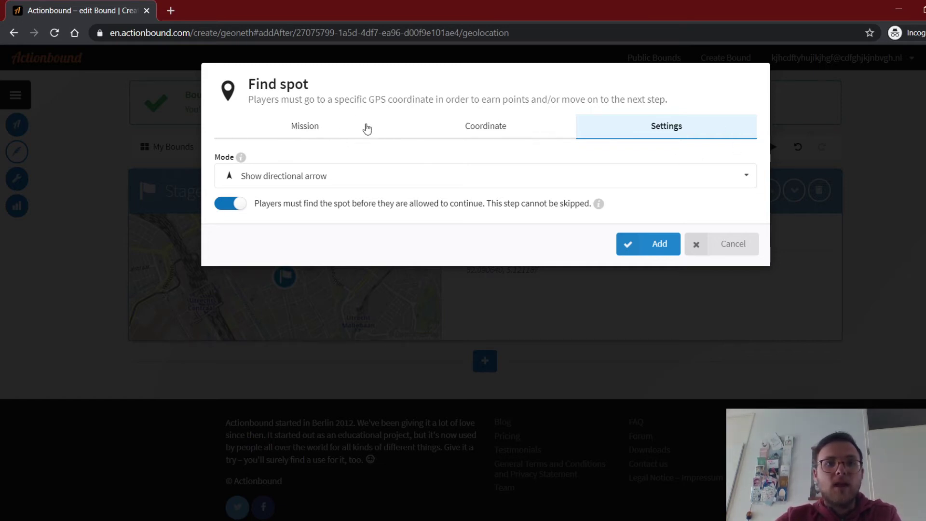
{"action": "left_click", "coordinate": [309, 126]}
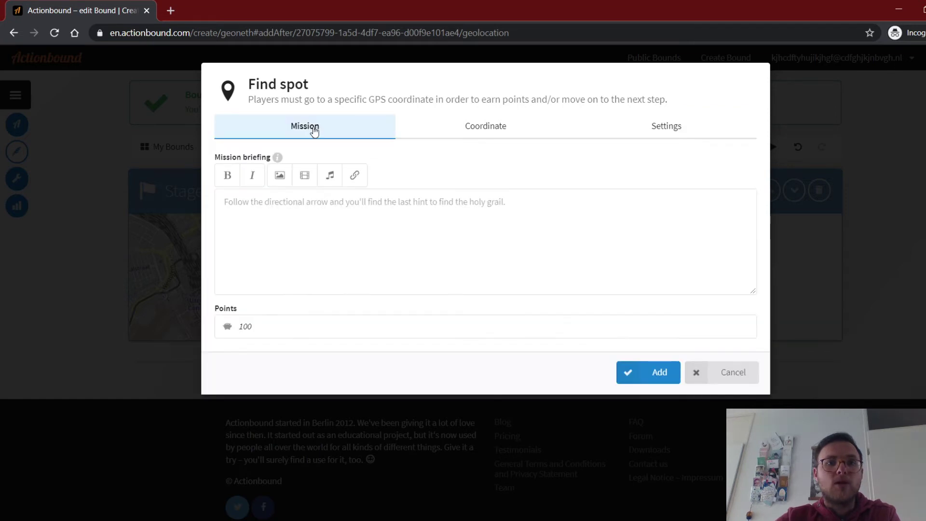
Write the briefing 'Go to the famous Square in the centre of the city. There are a lot offbars there.'.
{"action": "left_click", "coordinate": [349, 231]}
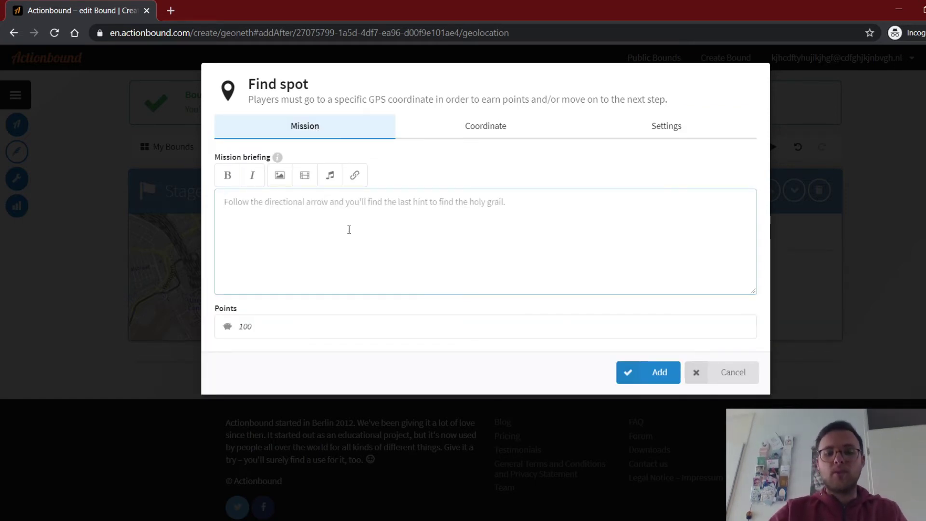
{"action": "type", "text": "Go"}
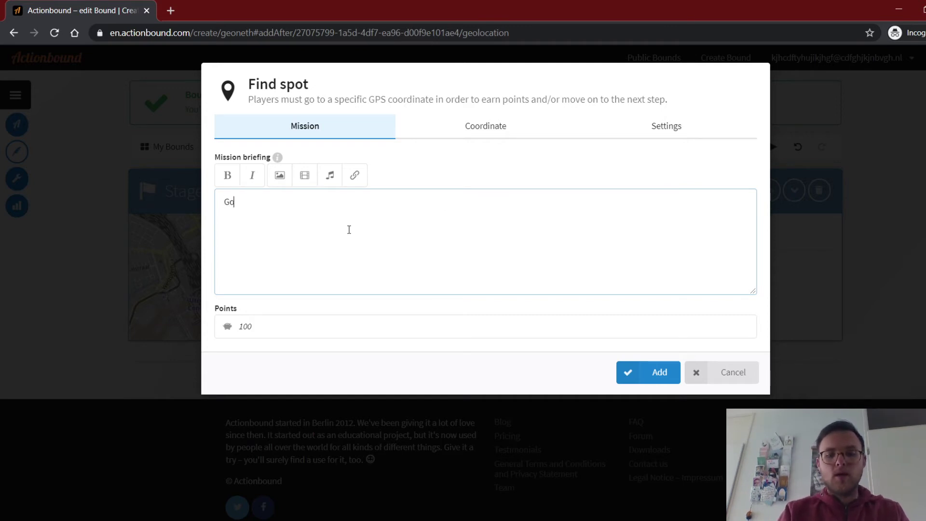
{"action": "type", "text": " to the famou"}
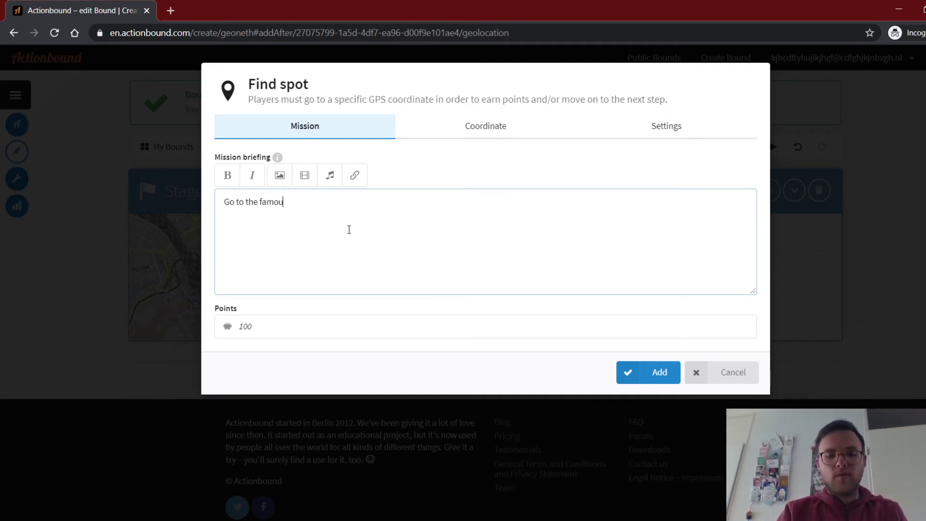
{"action": "type", "text": "s Square"}
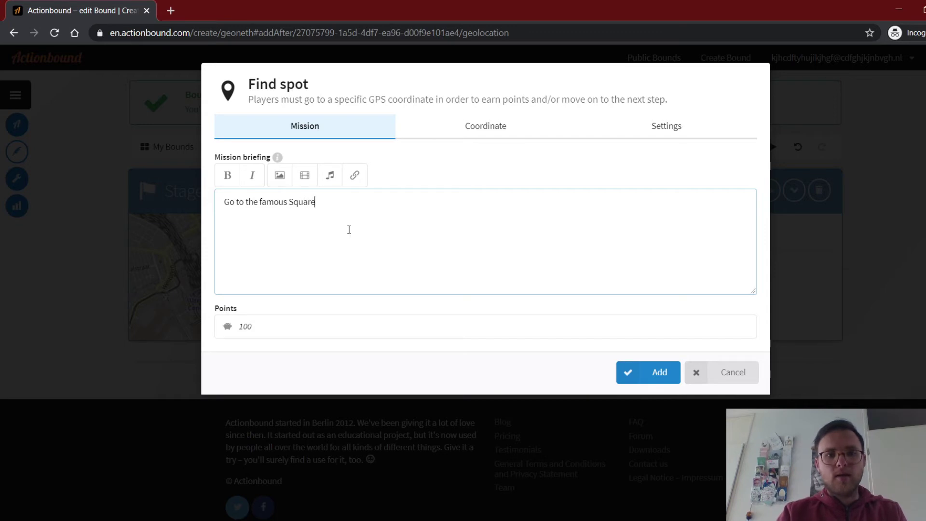
{"action": "type", "text": " in the c"}
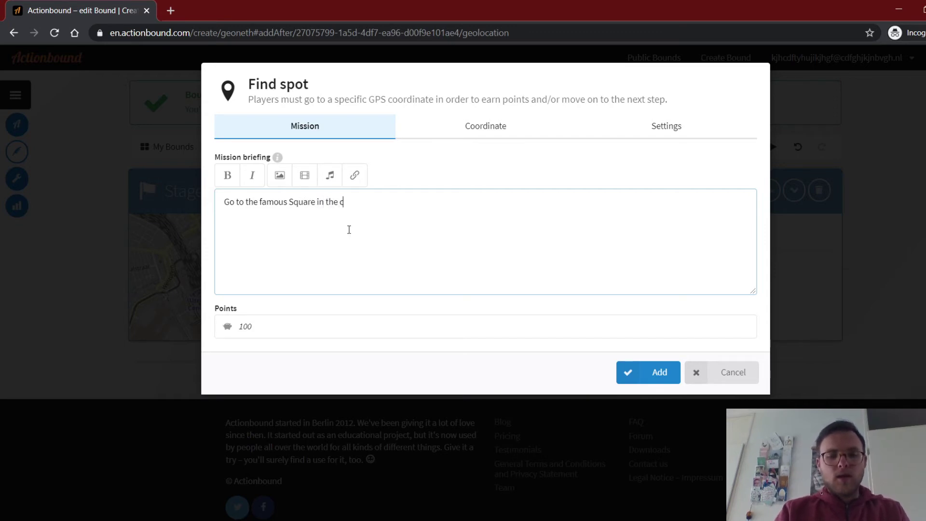
{"action": "type", "text": "entre of the city"}
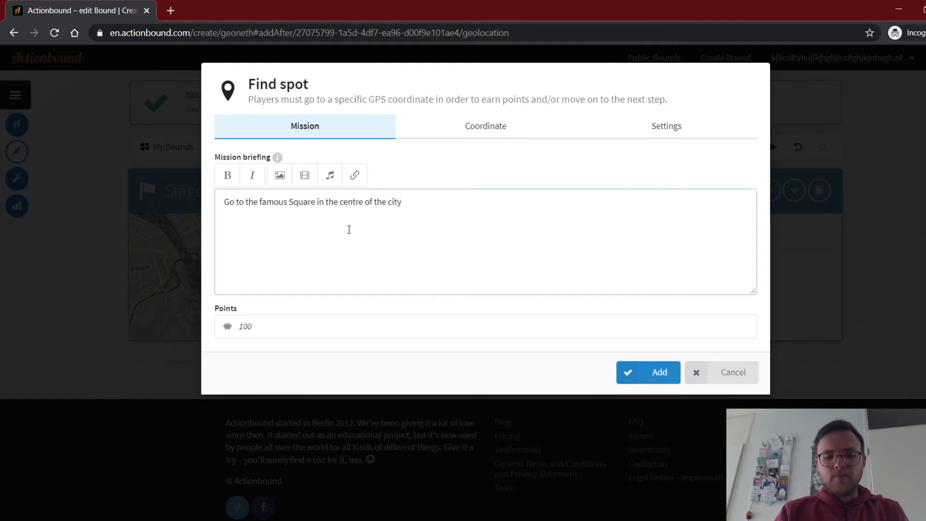
{"action": "type", "text": ". There "}
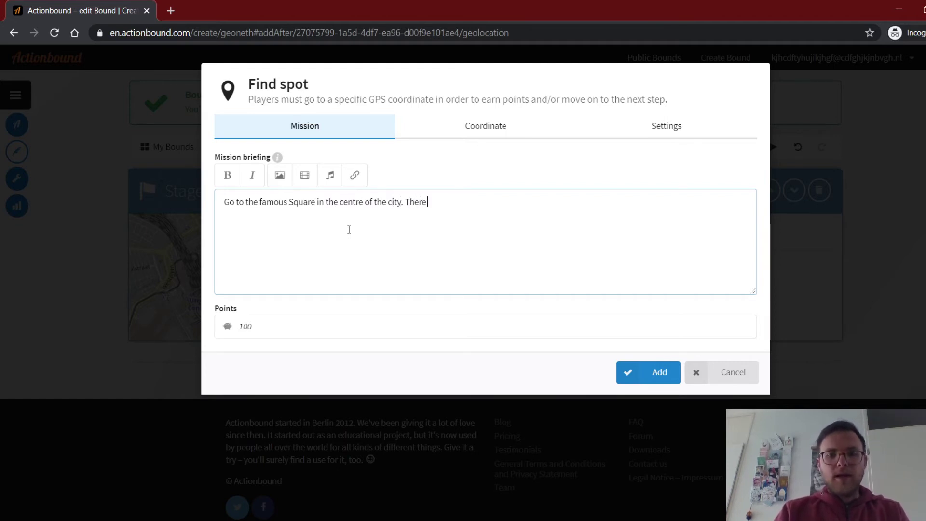
{"action": "type", "text": "are"}
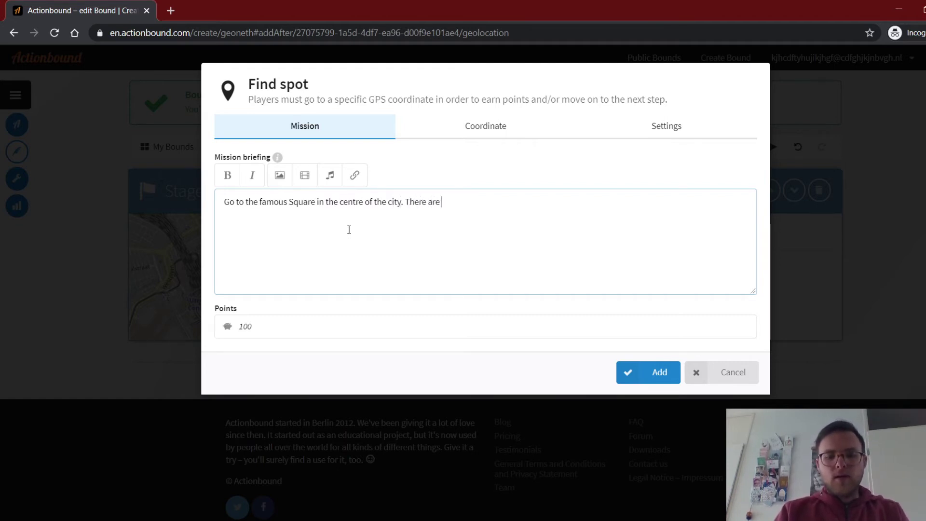
{"action": "type", "text": " a lot offbars "}
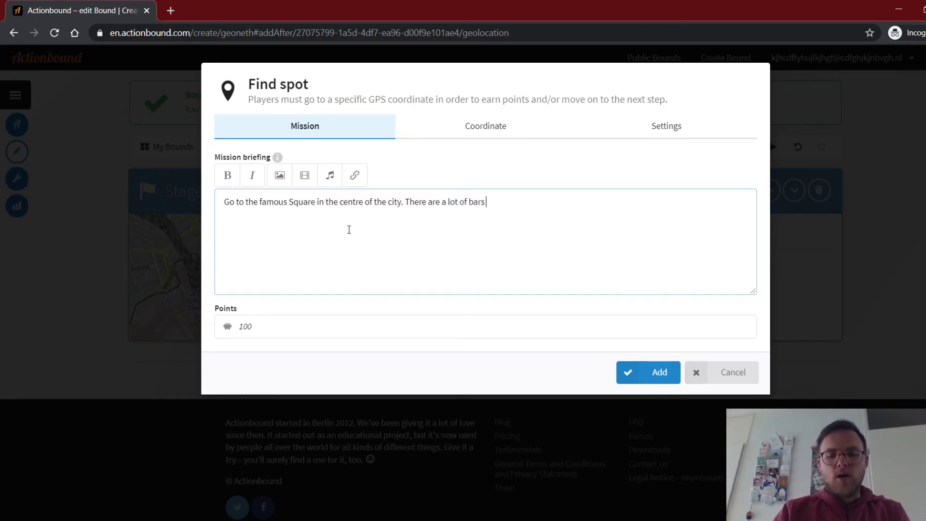
{"action": "type", "text": "there."}
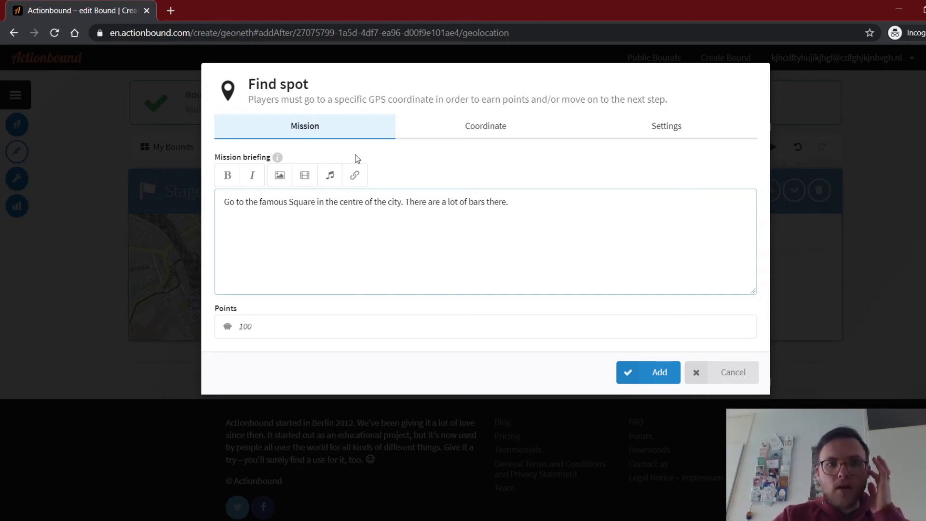
{"action": "key", "text": "Return"}
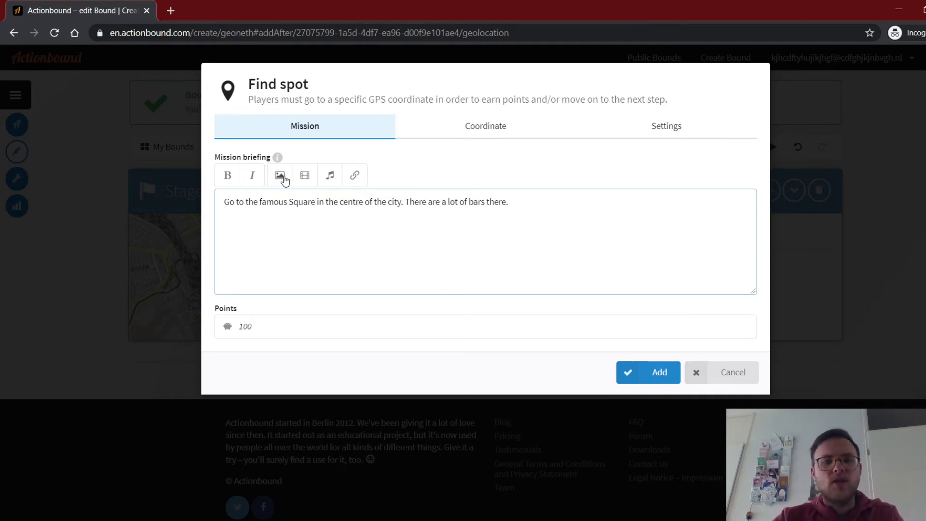
Upload the windmill photo Sint-janskerkstraat.JPG and insert it into the briefing.
{"action": "left_click", "coordinate": [284, 178]}
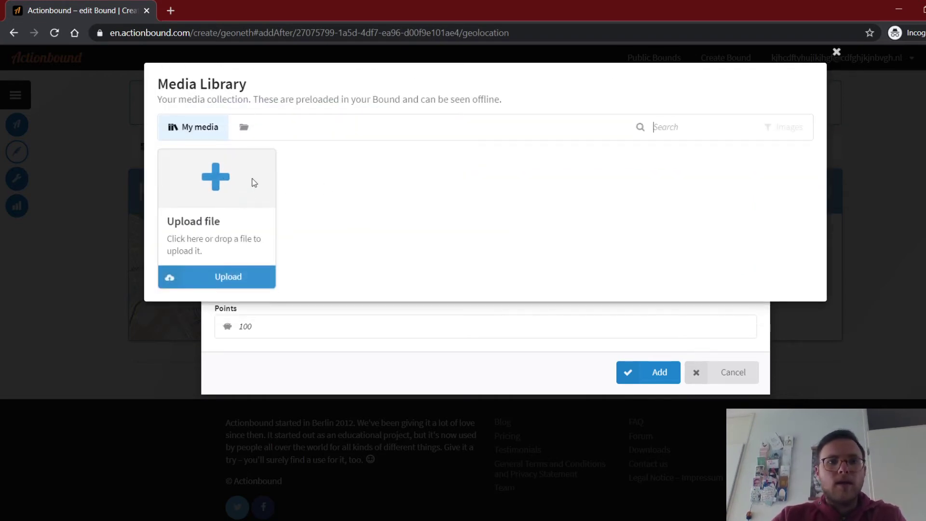
{"action": "left_click", "coordinate": [218, 183]}
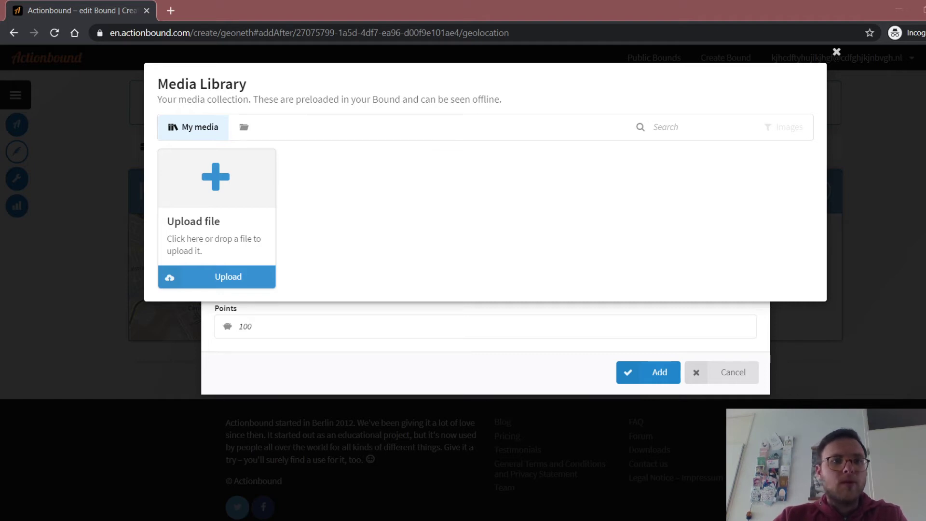
{"action": "double_click", "coordinate": [444, 211]}
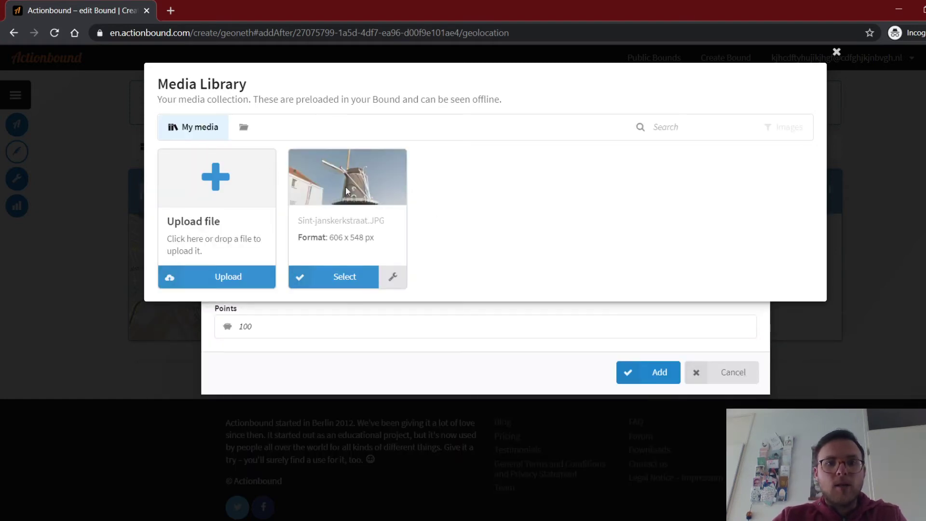
{"action": "left_click", "coordinate": [344, 277]}
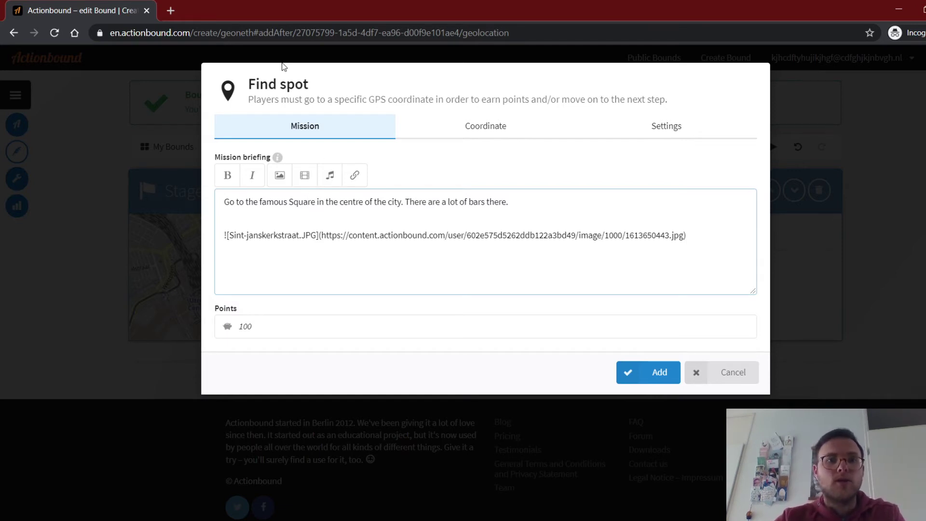
{"action": "left_click", "coordinate": [250, 329]}
{"action": "double_click", "coordinate": [251, 329]}
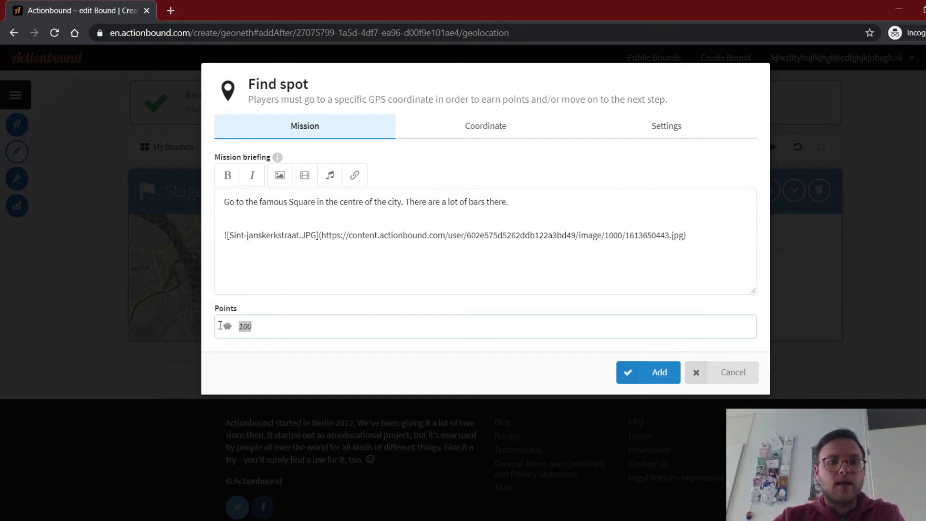
{"action": "type", "text": "0"}
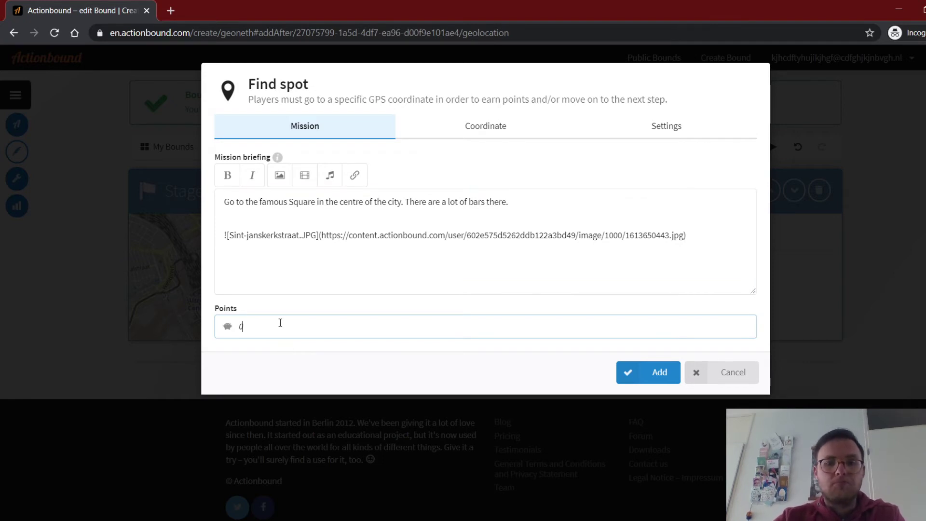
{"action": "key", "text": "BackSpace"}
{"action": "type", "text": "10"}
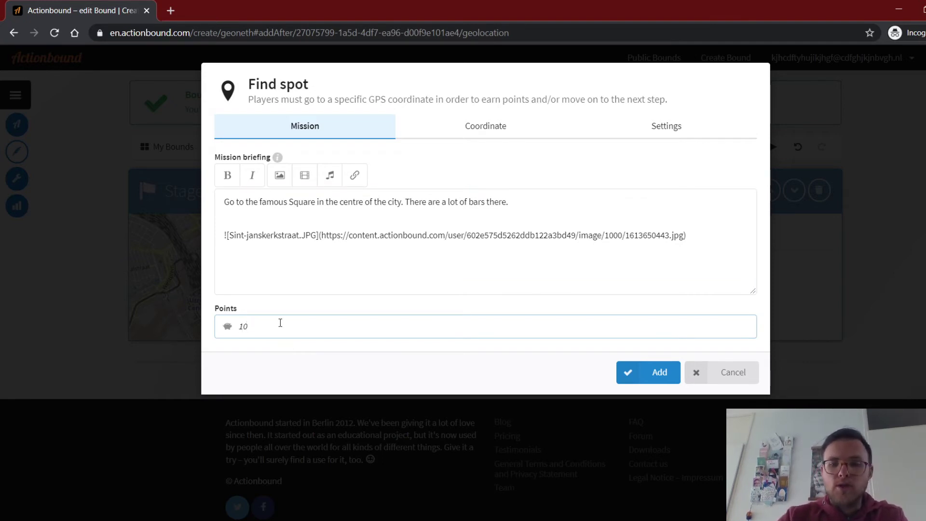
{"action": "type", "text": "0"}
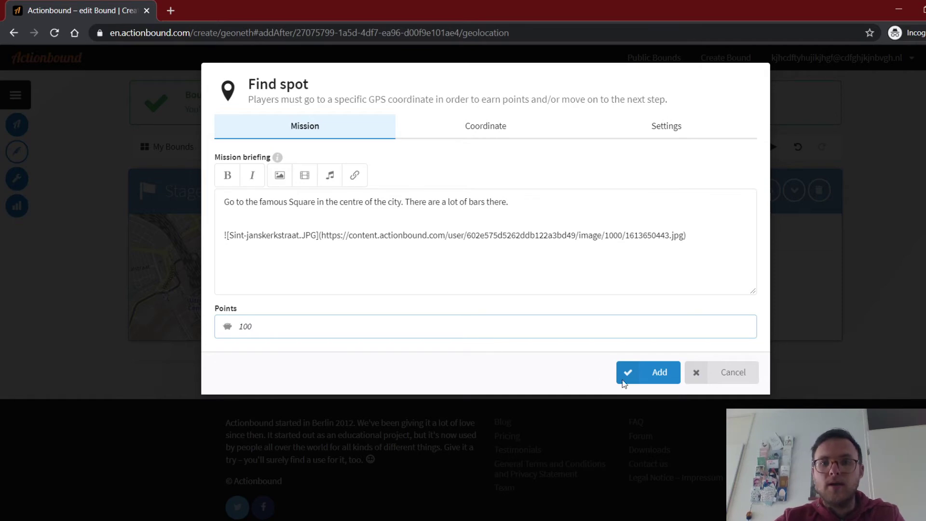
Save the 100-point Find spot to the bound and begin adding another element after it.
{"action": "left_click", "coordinate": [661, 374]}
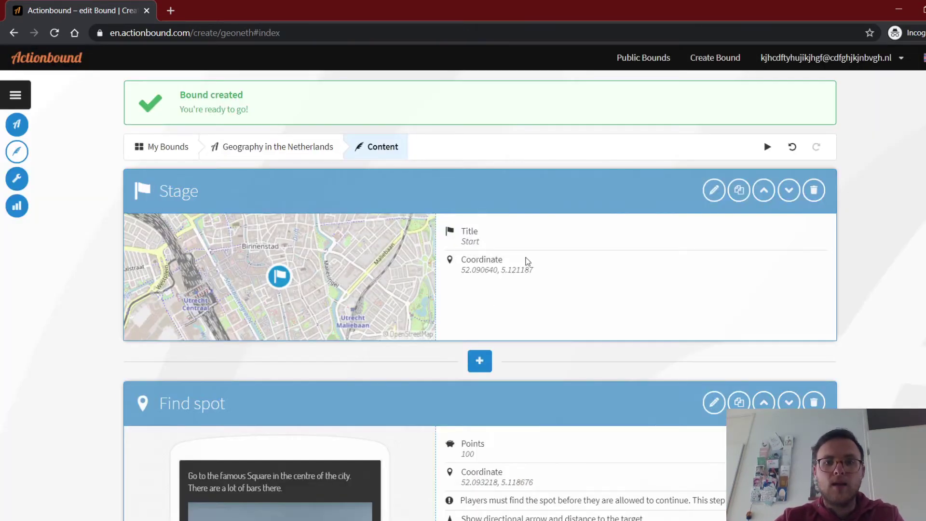
{"action": "scroll", "coordinate": [544, 261], "scroll_direction": "down", "scroll_amount": 4}
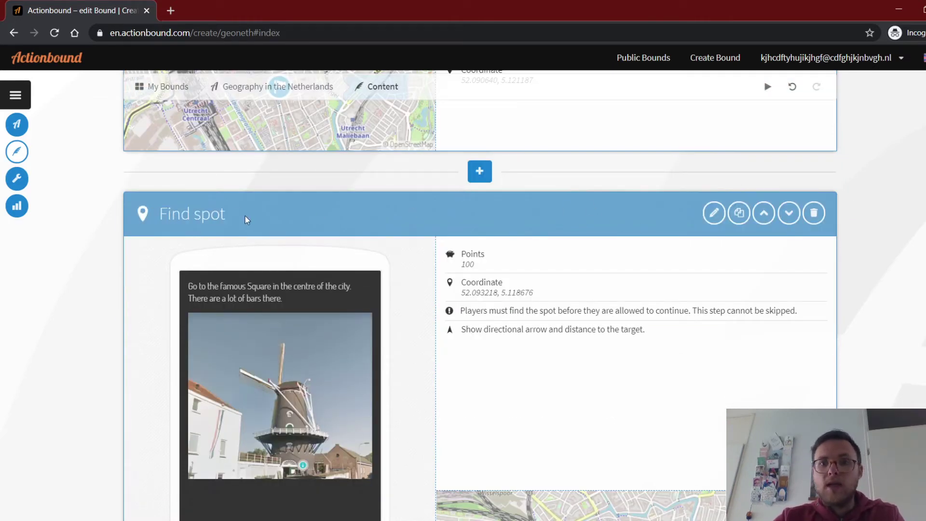
{"action": "scroll", "coordinate": [897, 203], "scroll_direction": "down", "scroll_amount": 3}
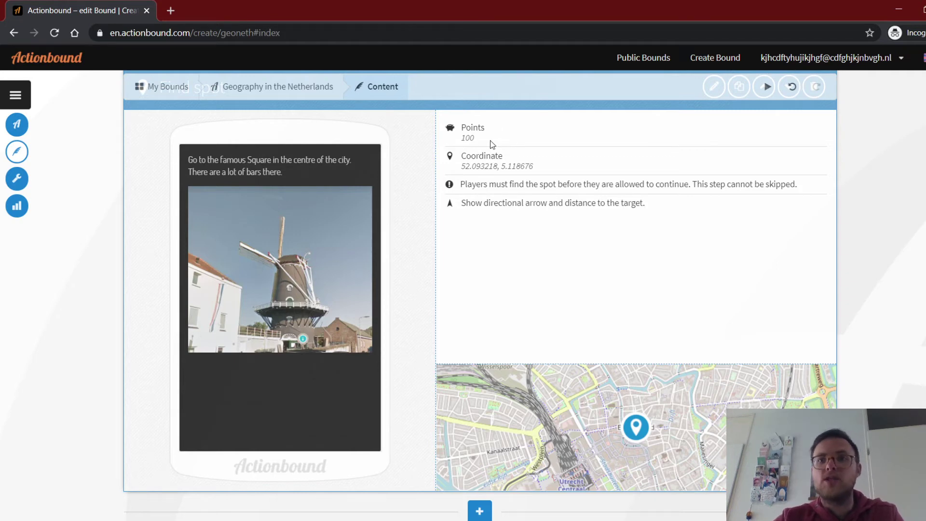
{"action": "scroll", "coordinate": [916, 258], "scroll_direction": "down", "scroll_amount": 1}
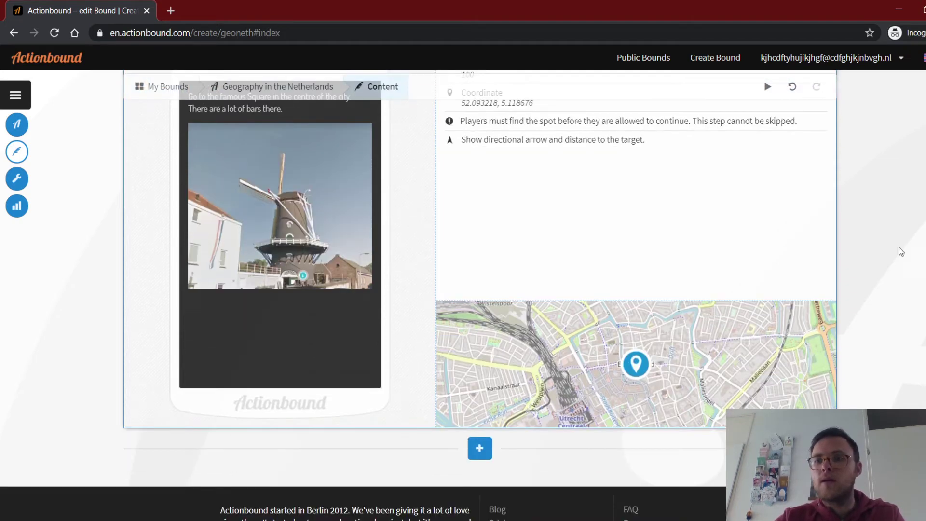
{"action": "scroll", "coordinate": [841, 222], "scroll_direction": "down", "scroll_amount": 1}
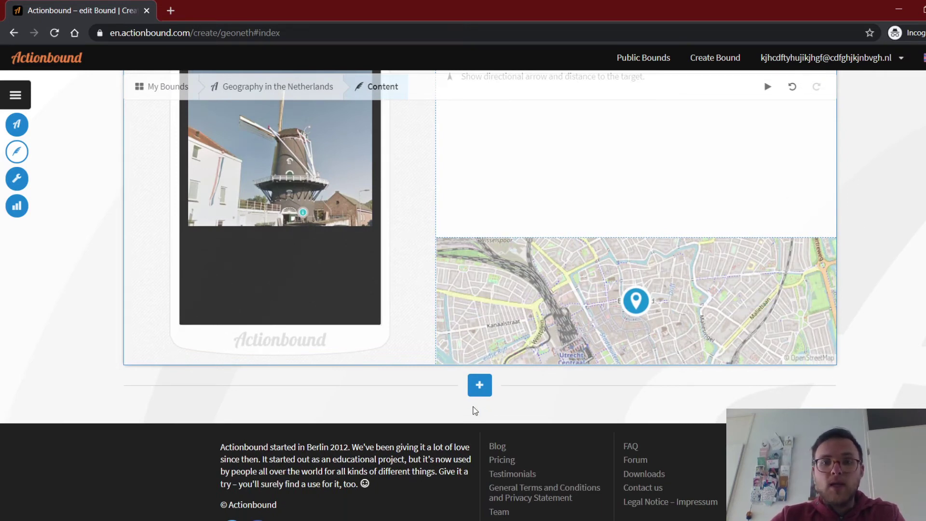
{"action": "scroll", "coordinate": [899, 258], "scroll_direction": "down", "scroll_amount": 1}
{"action": "scroll", "coordinate": [899, 258], "scroll_direction": "down", "scroll_amount": 1}
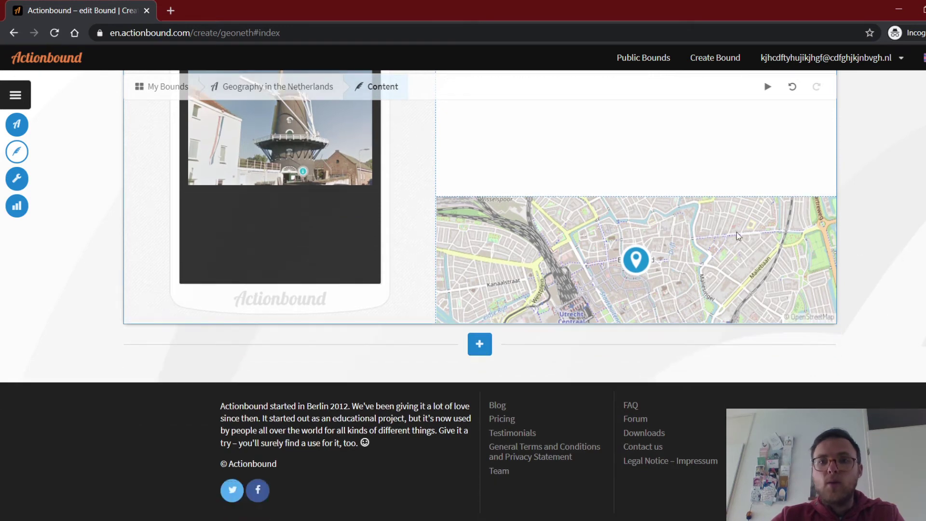
{"action": "left_click", "coordinate": [480, 347]}
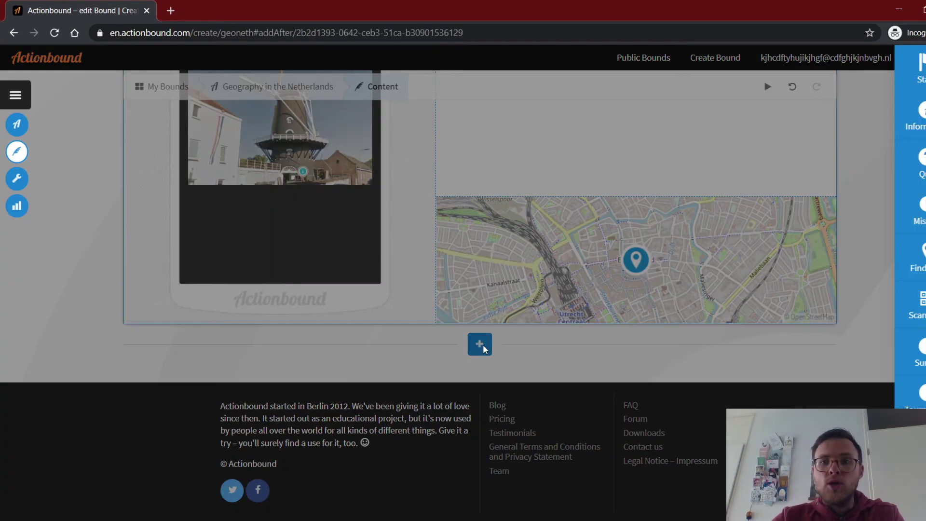
Add a Quiz after the Find spot asking "What was the original use of the square 'Neude'?".
{"action": "left_click", "coordinate": [920, 163]}
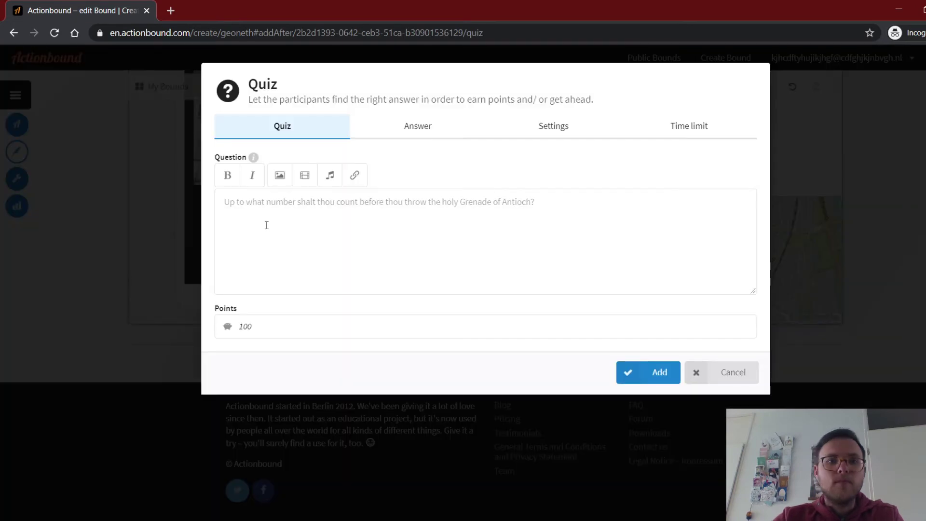
{"action": "left_click", "coordinate": [274, 202]}
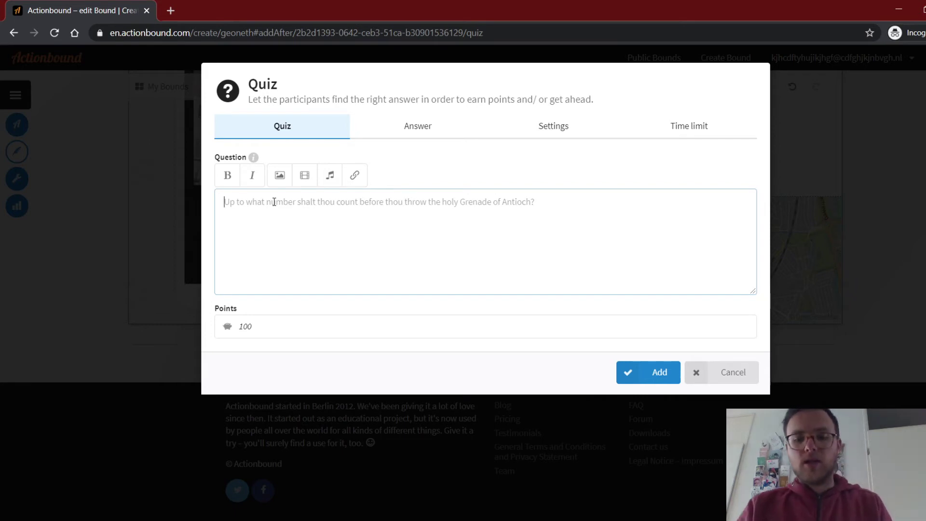
{"action": "type", "text": "Wh"}
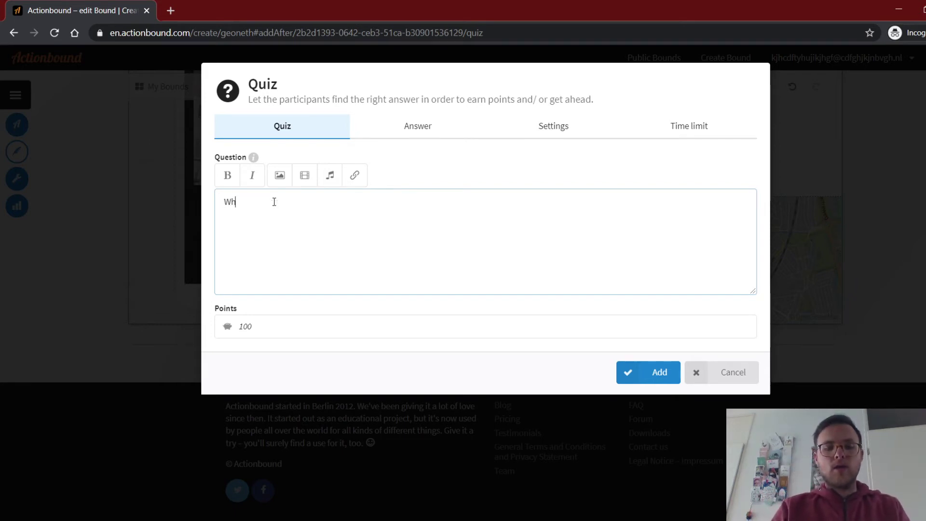
{"action": "type", "text": "at was th"}
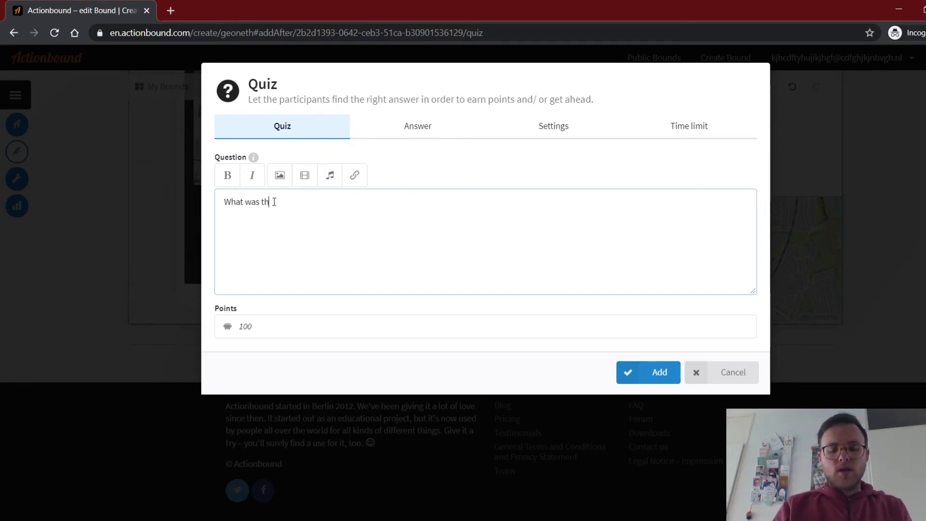
{"action": "type", "text": "e orig"}
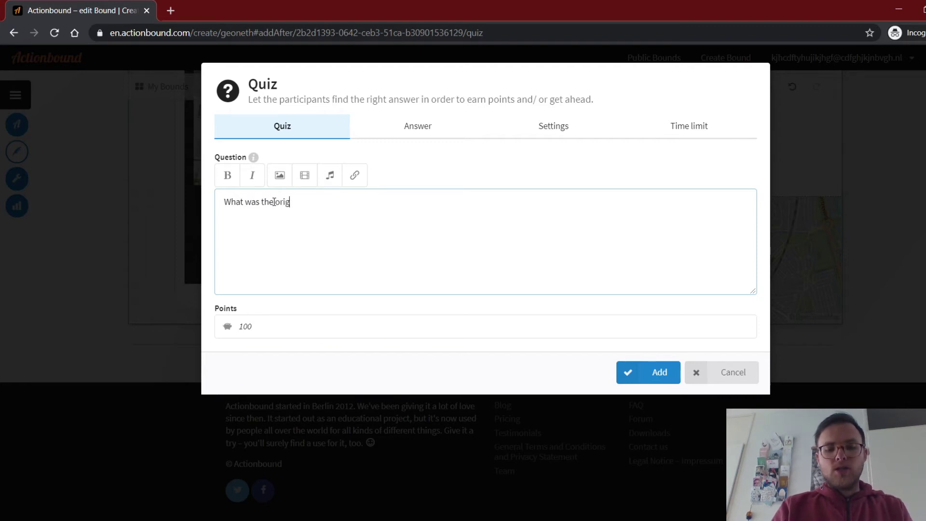
{"action": "type", "text": "ina"}
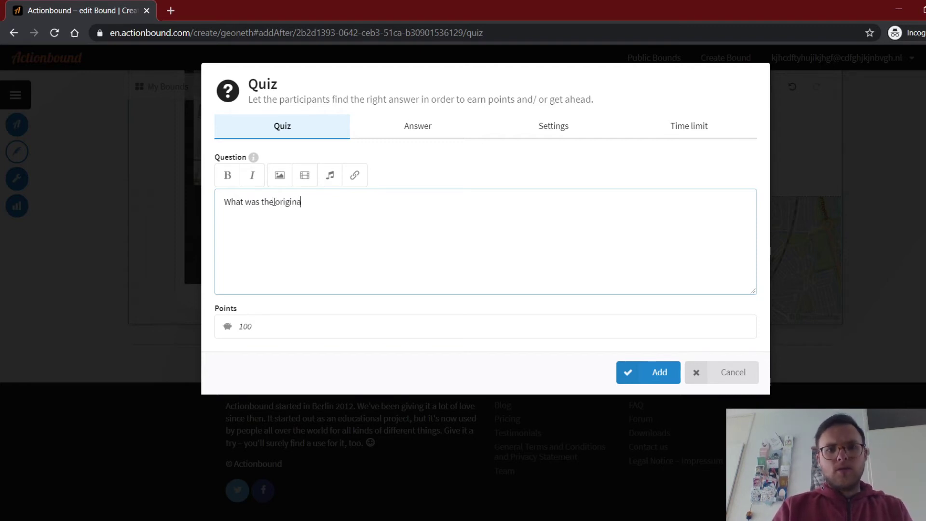
{"action": "type", "text": "l use of t"}
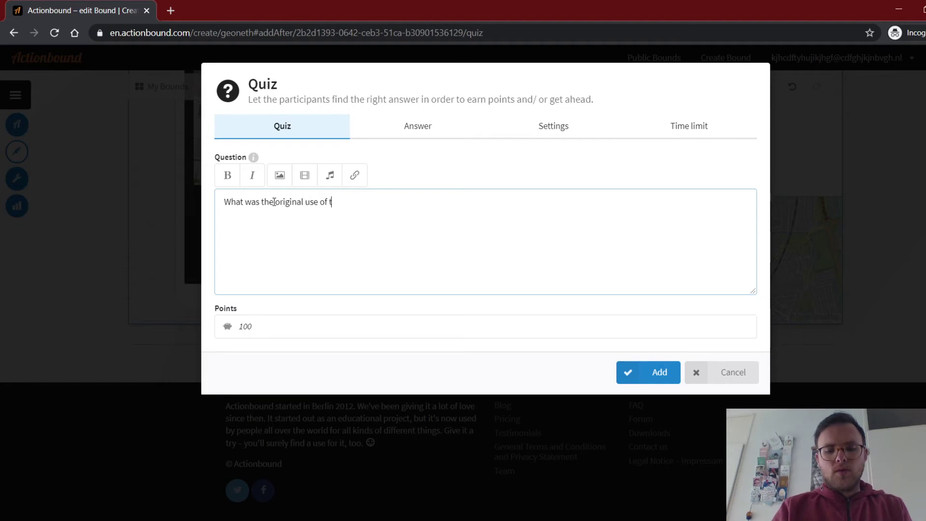
{"action": "type", "text": "he "}
{"action": "type", "text": "square"}
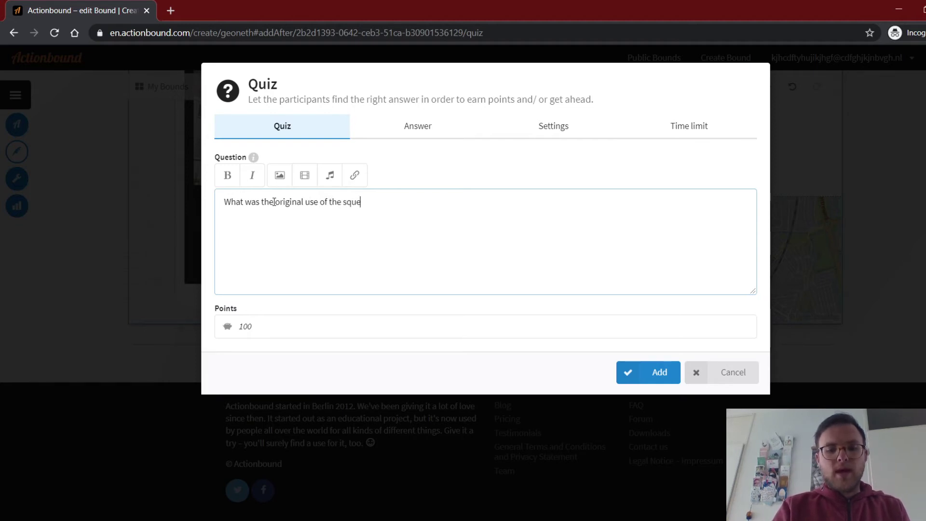
{"action": "type", "text": " 'Neu"}
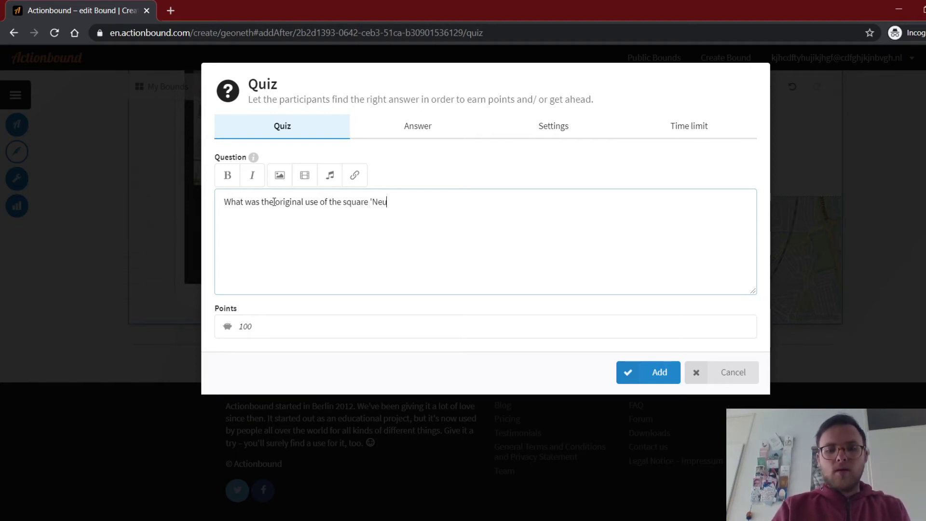
{"action": "type", "text": "de'"}
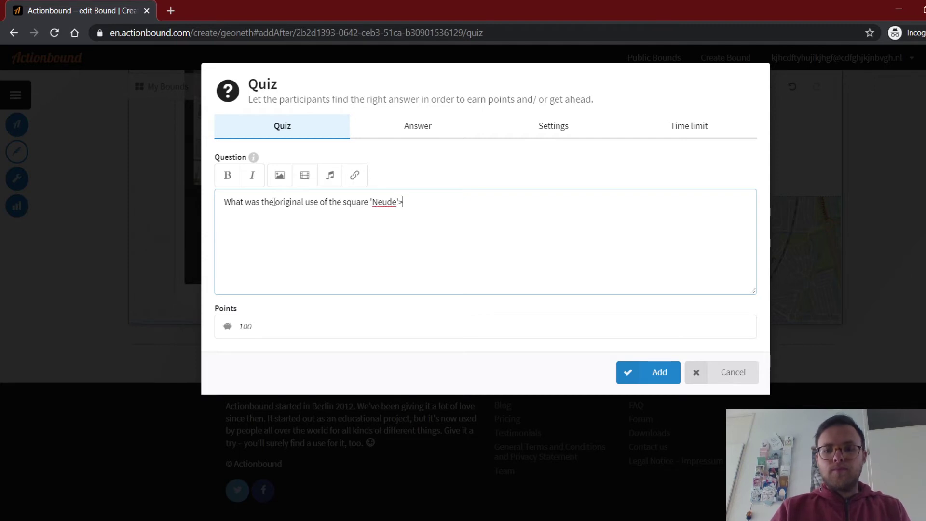
{"action": "type", "text": "?"}
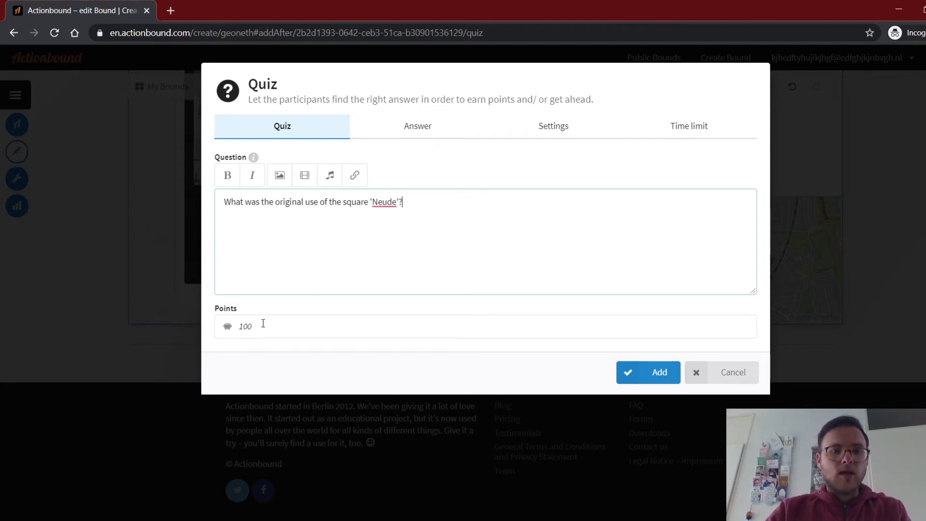
Switch the quiz's answer mode to Multiple choice.
{"action": "left_click", "coordinate": [425, 127]}
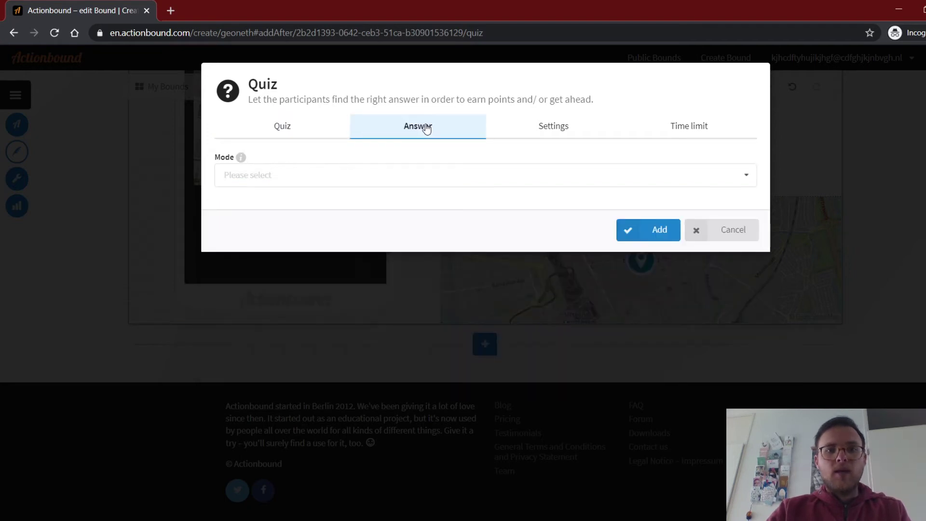
{"action": "left_click", "coordinate": [265, 177]}
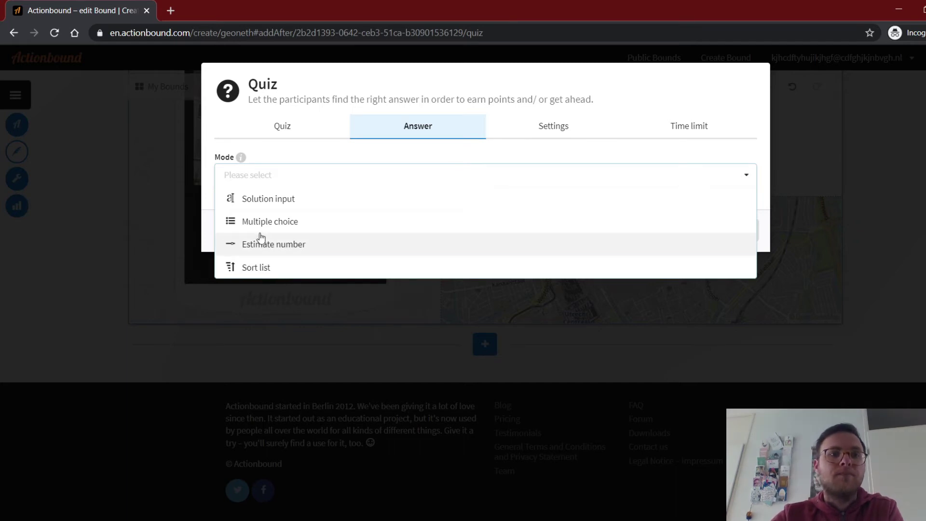
{"action": "left_click", "coordinate": [295, 221]}
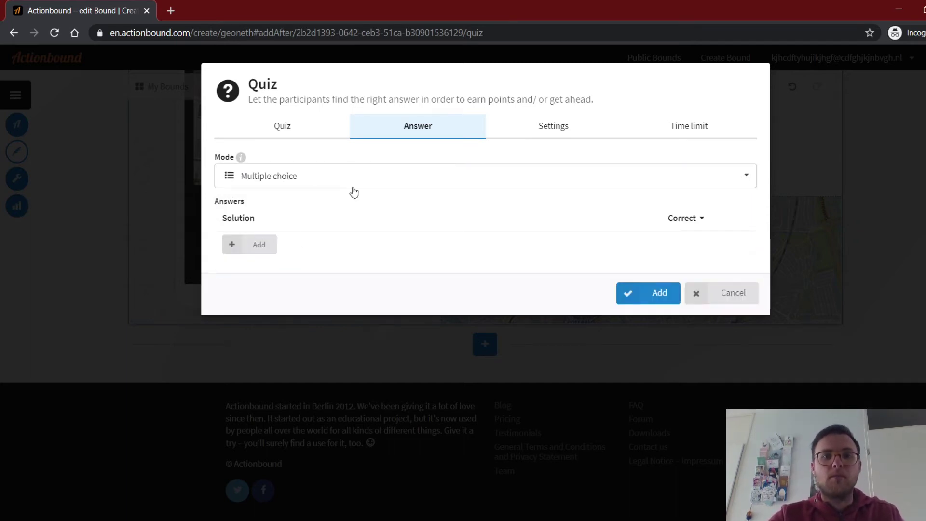
Enter the answers 'It was for merchands' and a big-carnival answer.
{"action": "left_click", "coordinate": [235, 245]}
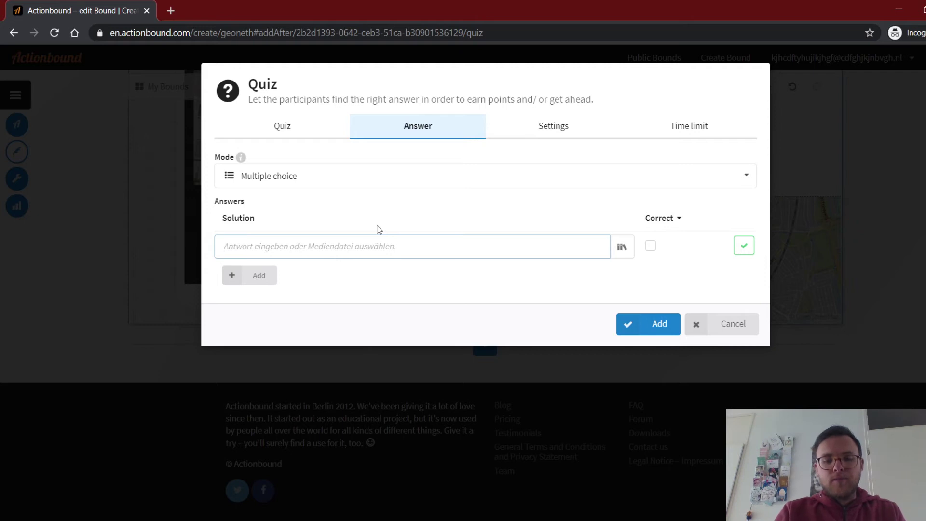
{"action": "type", "text": "It was for"}
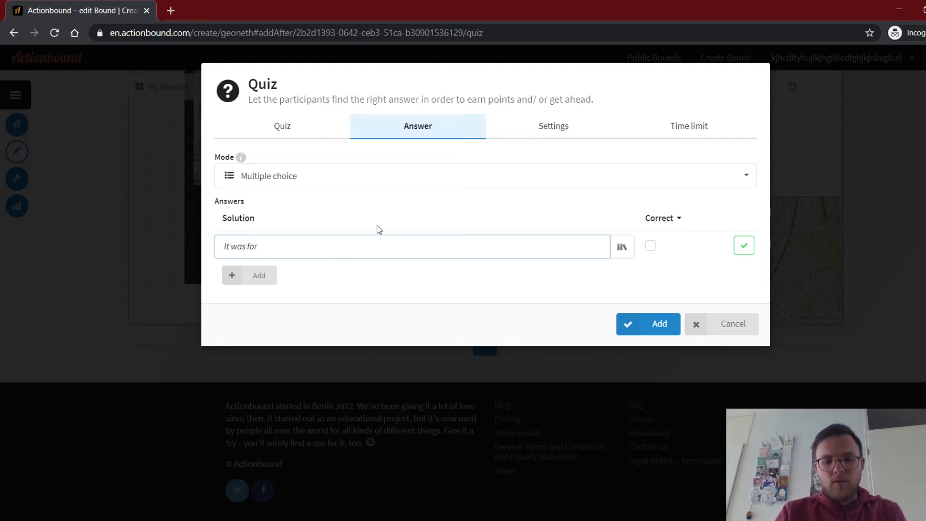
{"action": "type", "text": " merchands"}
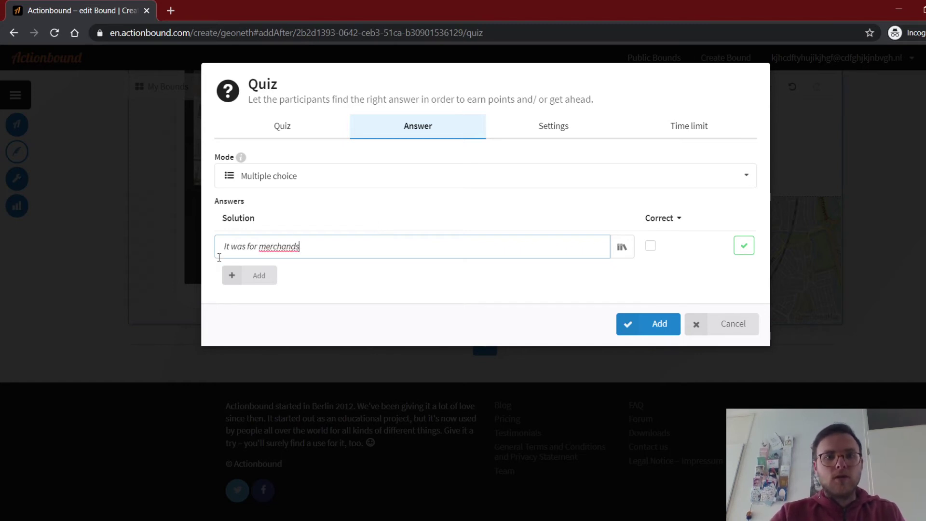
{"action": "left_click", "coordinate": [231, 276]}
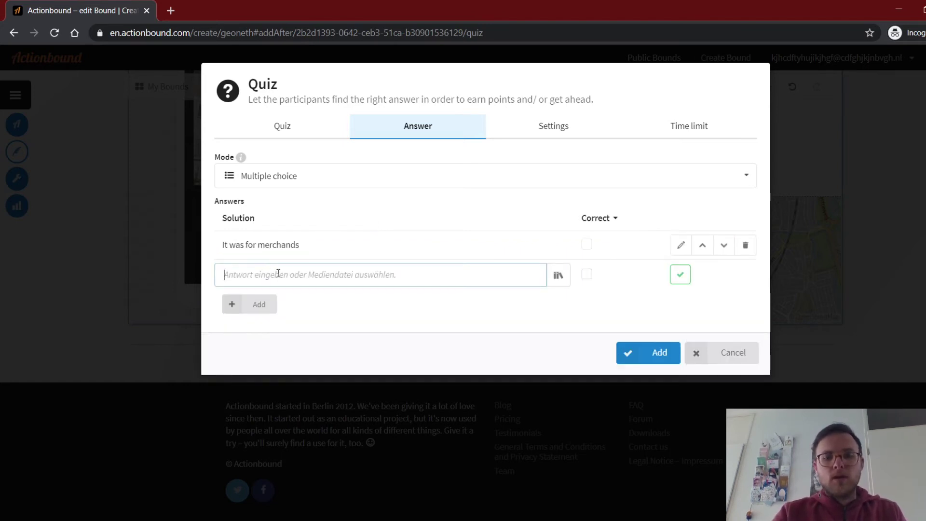
{"action": "type", "text": "It was"}
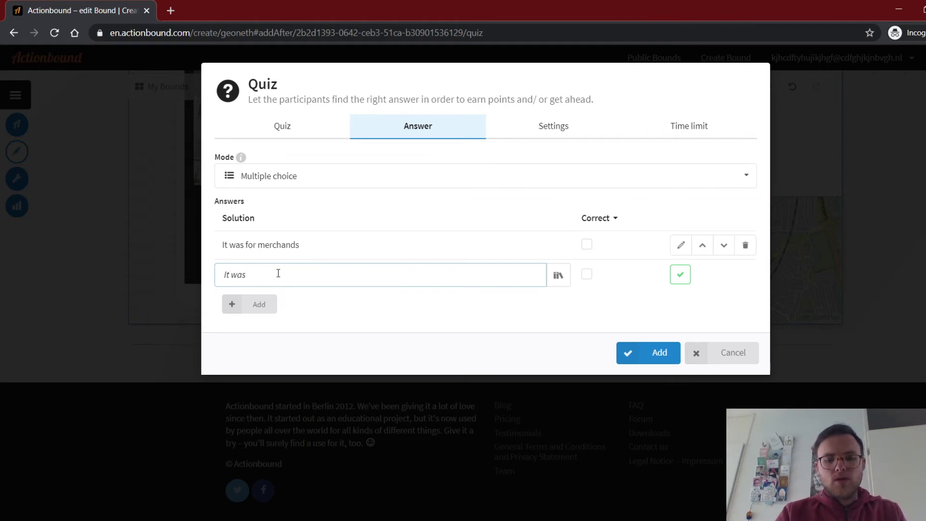
{"action": "type", "text": " for th"}
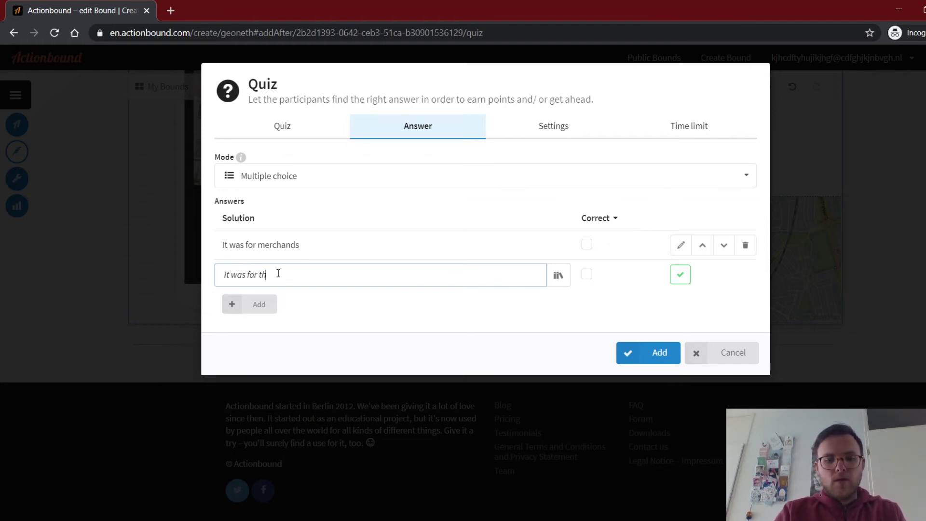
{"action": "type", "text": "e big crowds"}
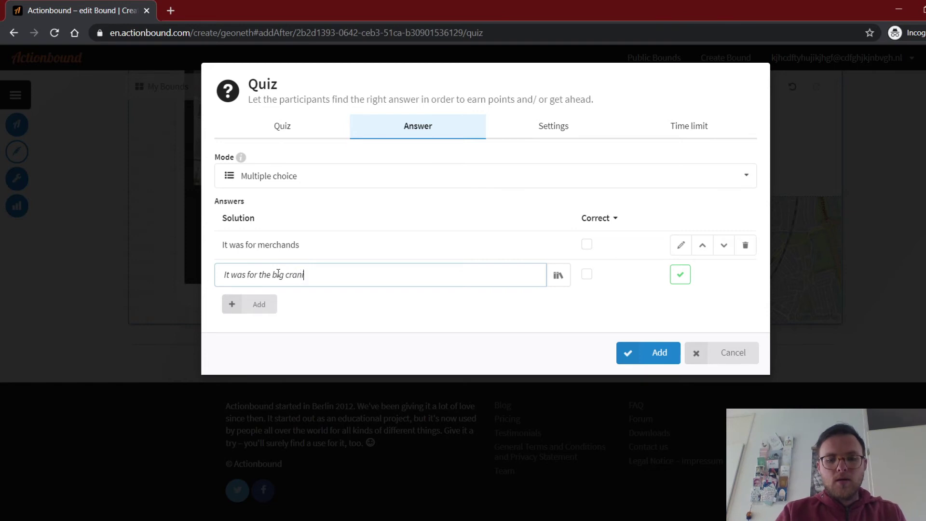
{"action": "key", "text": "BackSpace"}
{"action": "key", "text": "BackSpace"}
{"action": "key", "text": "BackSpace"}
{"action": "key", "text": "BackSpace"}
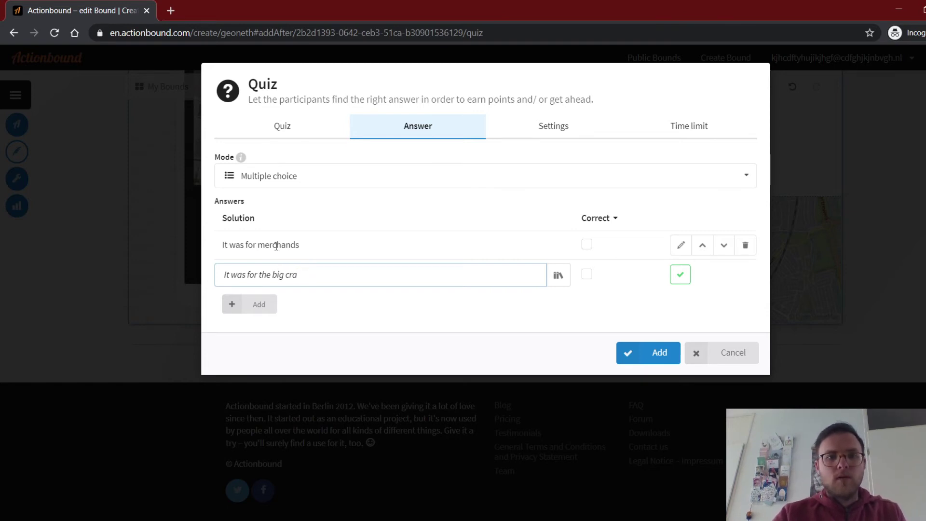
{"action": "key", "text": "BackSpace"}
{"action": "type", "text": "ar"}
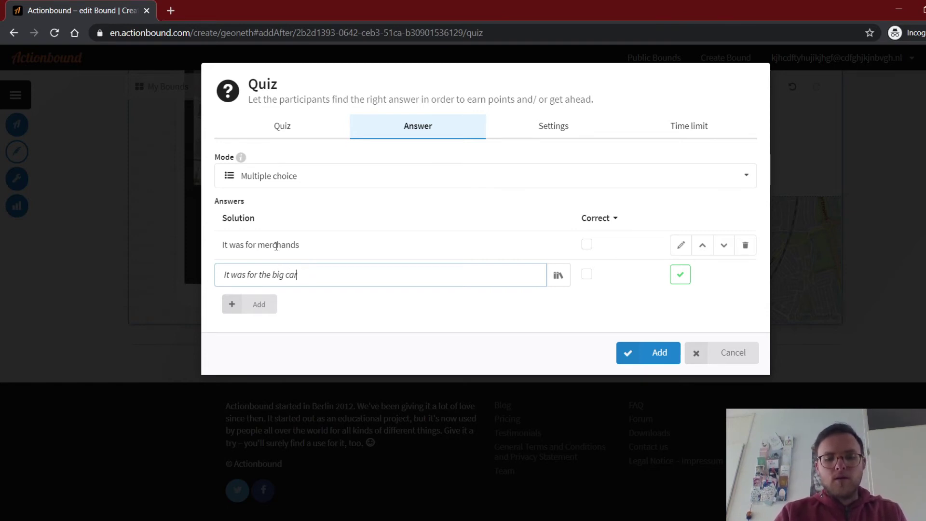
{"action": "type", "text": "nival"}
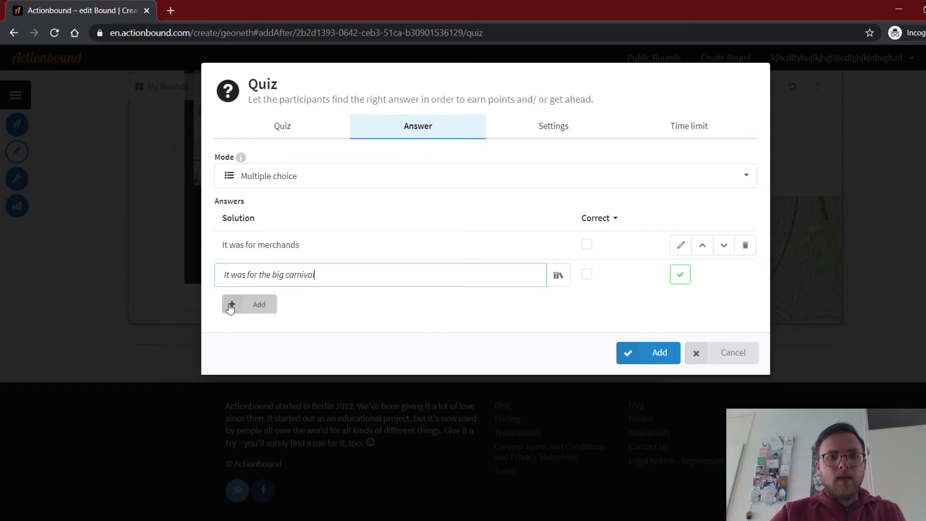
Add 'It was for open space in case of a fire' and 'It was just for the open space, they liked that.'.
{"action": "left_click", "coordinate": [241, 305]}
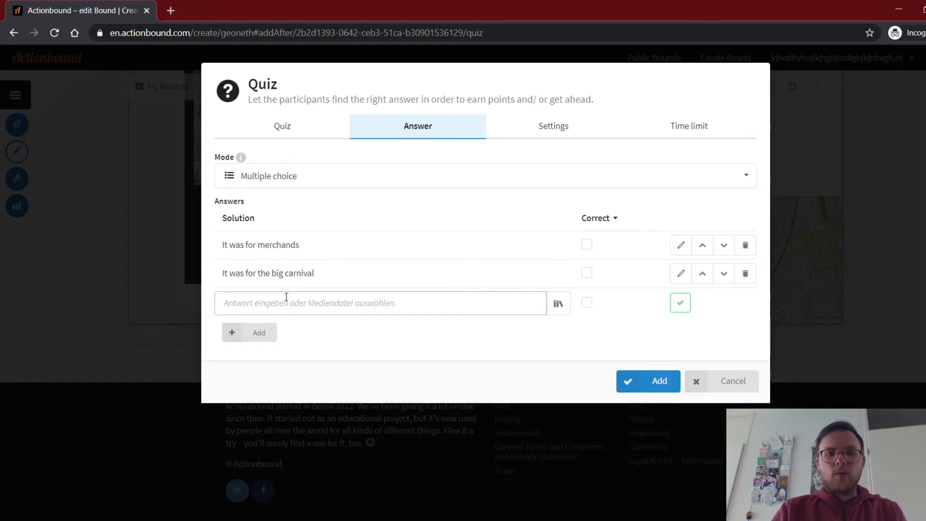
{"action": "type", "text": "It wa"}
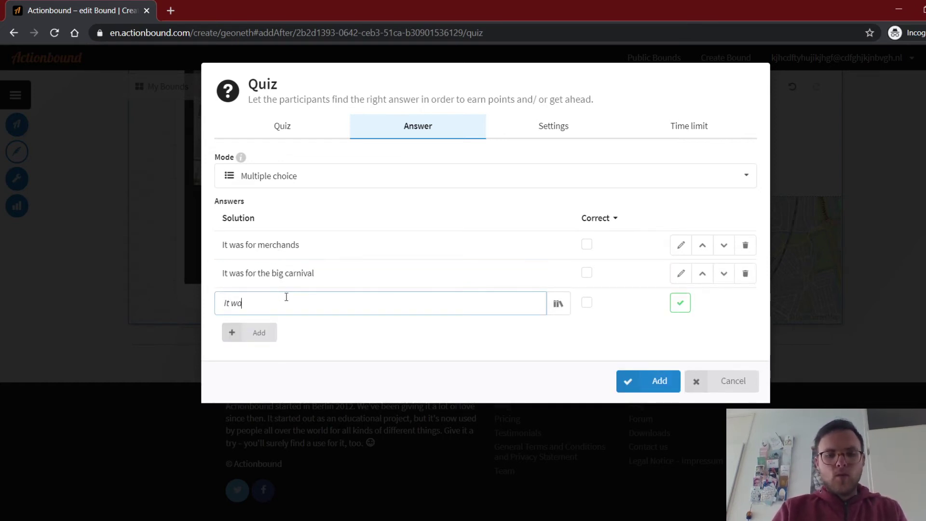
{"action": "type", "text": "s for"}
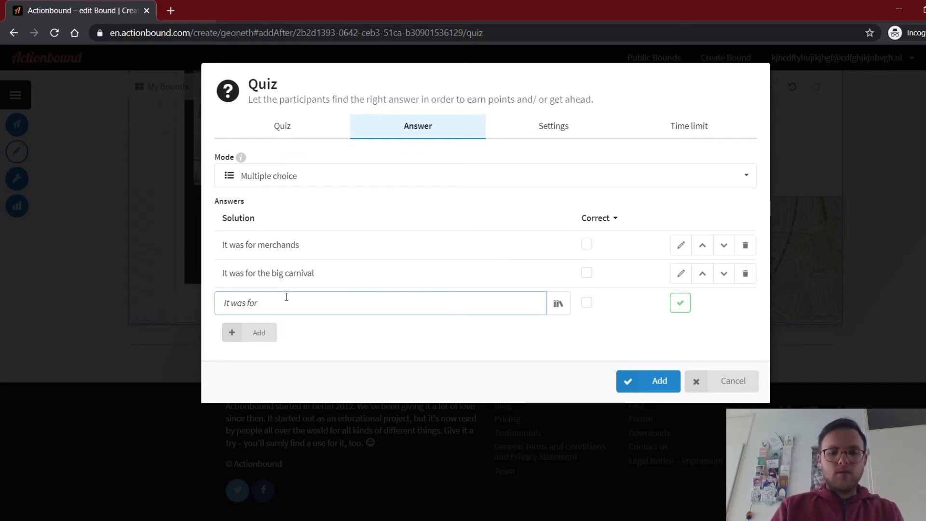
{"action": "type", "text": " open space o"}
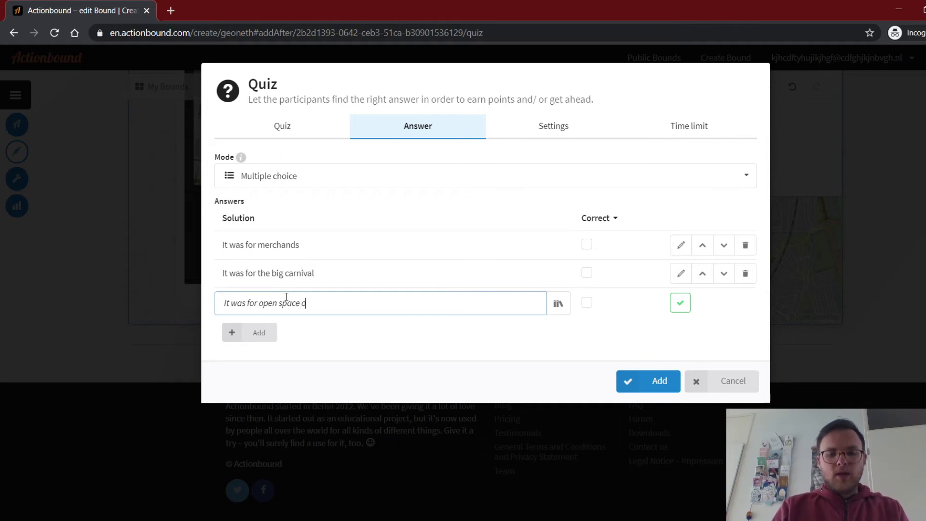
{"action": "key", "text": "BackSpace"}
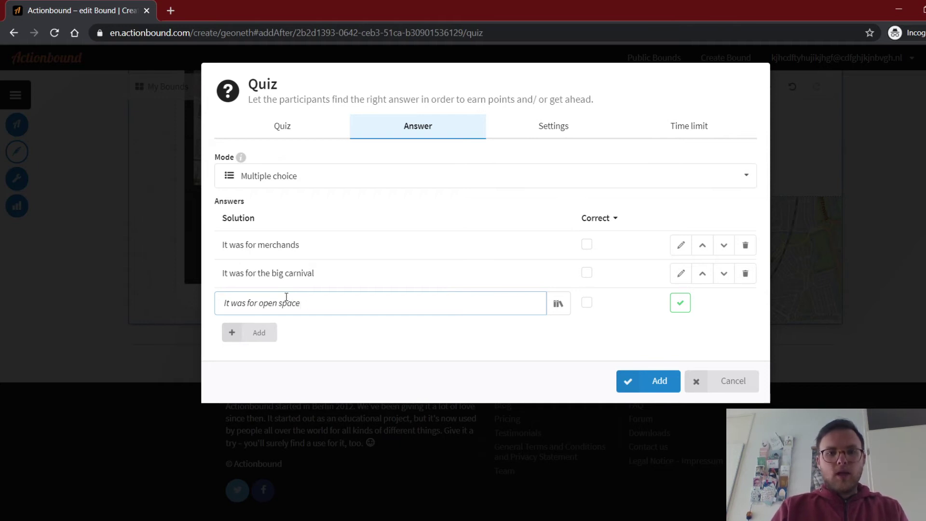
{"action": "type", "text": "in c"}
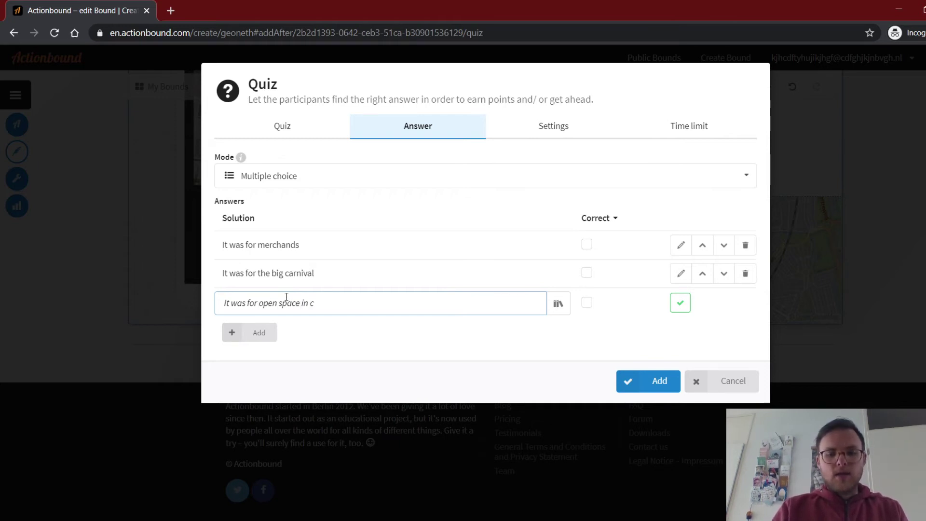
{"action": "type", "text": "ase of a"}
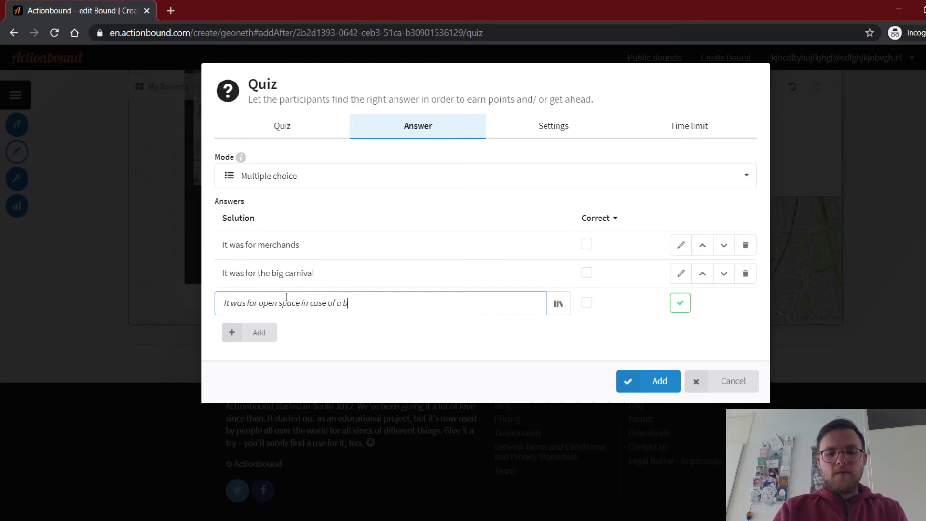
{"action": "type", "text": " fire"}
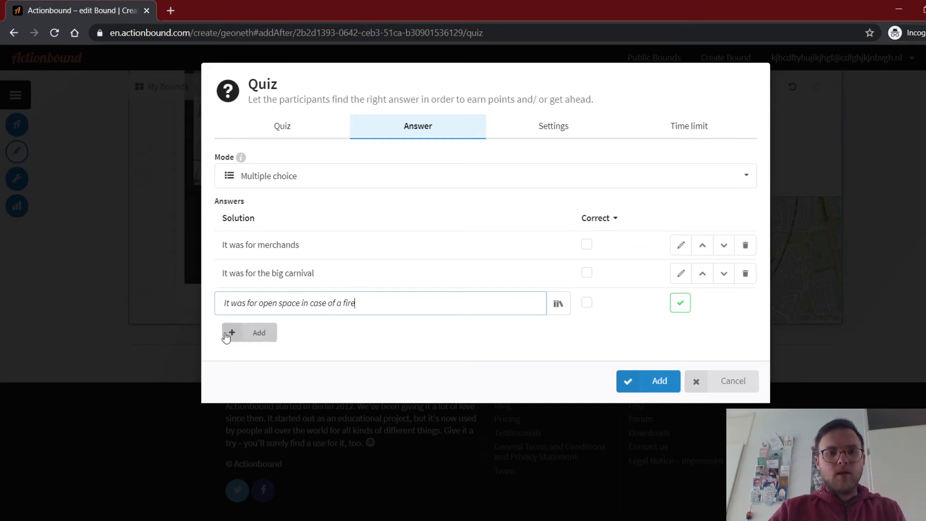
{"action": "left_click", "coordinate": [232, 332]}
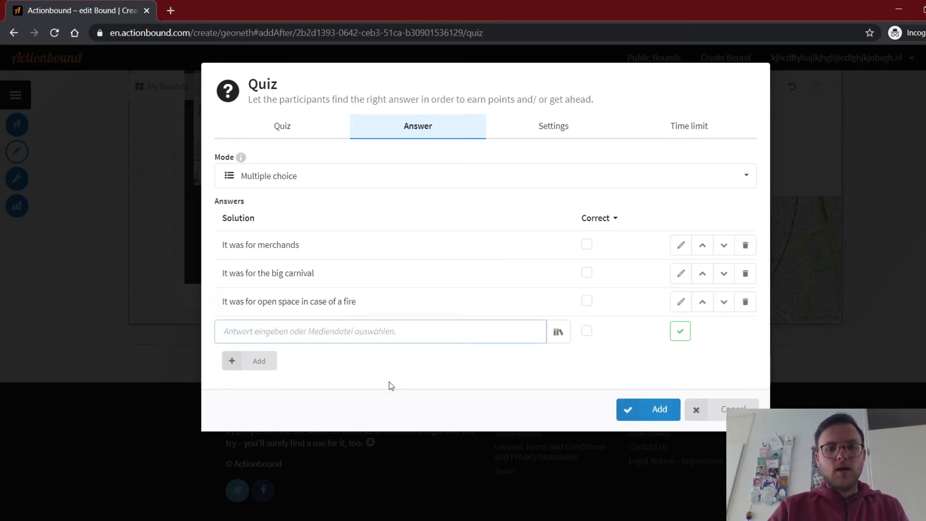
{"action": "type", "text": "It"}
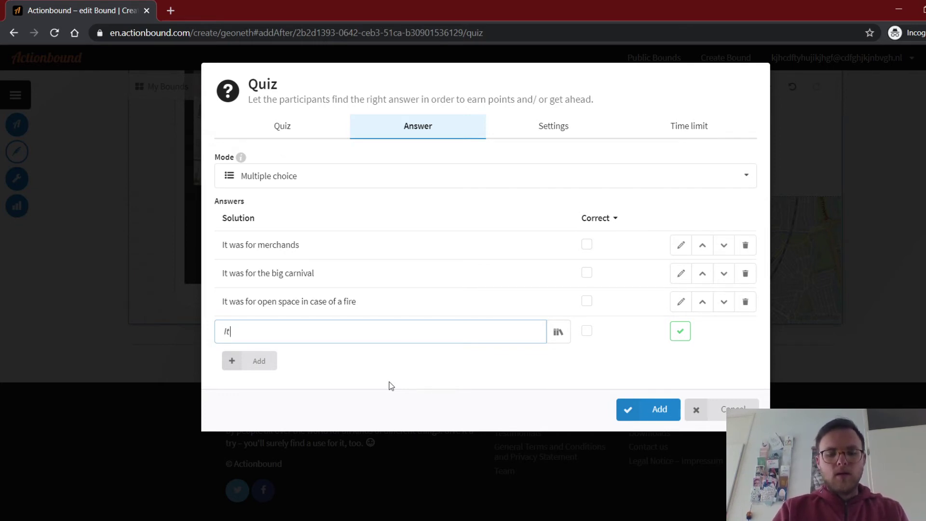
{"action": "type", "text": " was"}
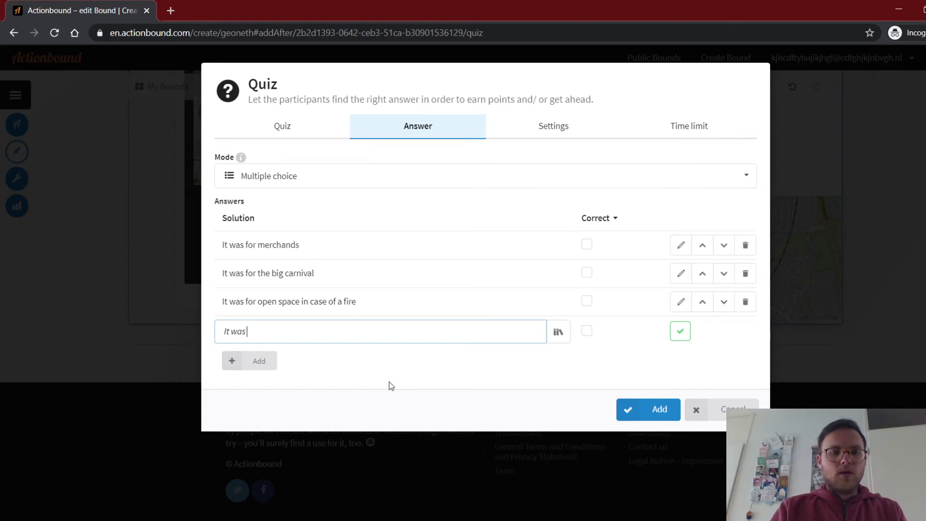
{"action": "type", "text": " just for"}
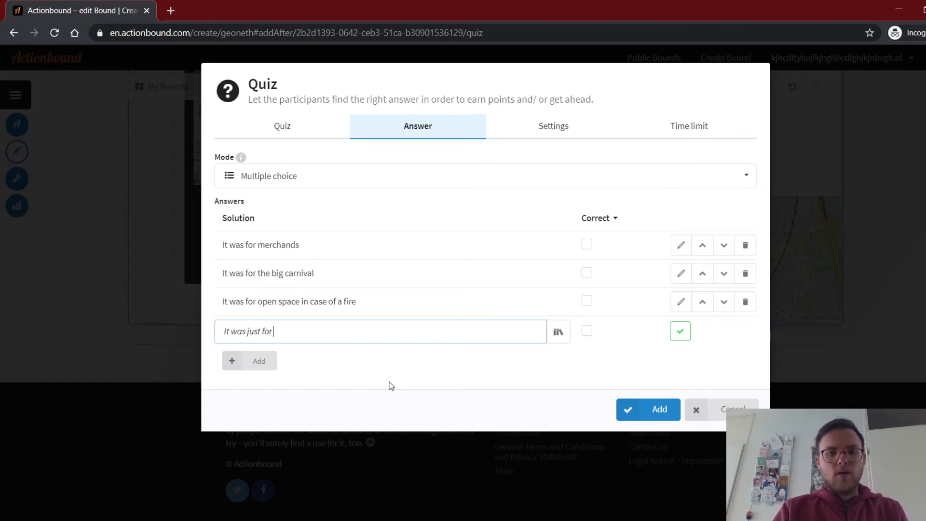
{"action": "type", "text": " the"}
{"action": "key", "text": "BackSpace"}
{"action": "key", "text": "BackSpace"}
{"action": "key", "text": "BackSpace"}
{"action": "key", "text": "BackSpace"}
{"action": "type", "text": "the open "}
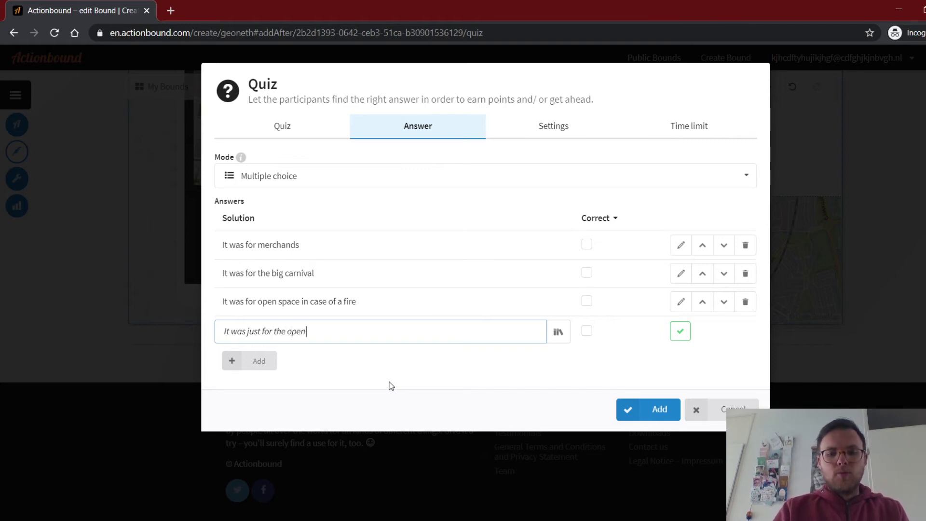
{"action": "type", "text": "space,"}
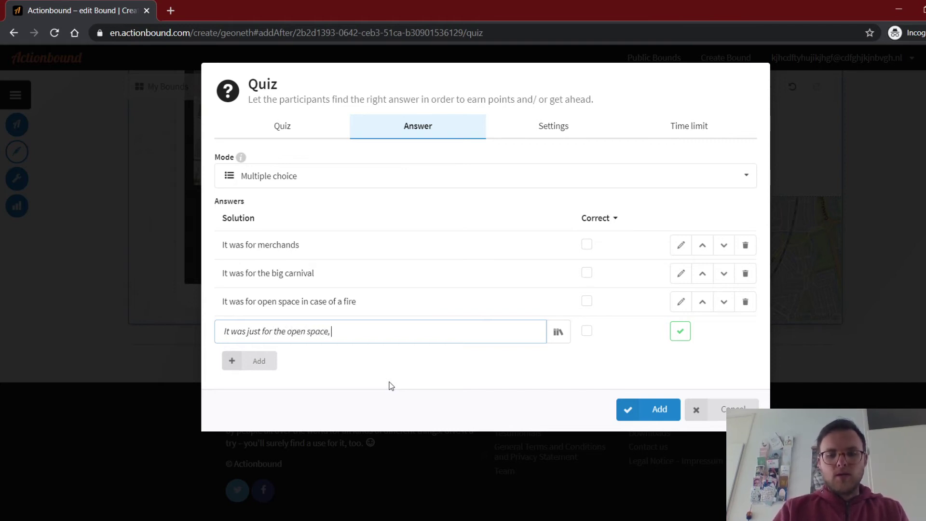
{"action": "type", "text": " they liked that."}
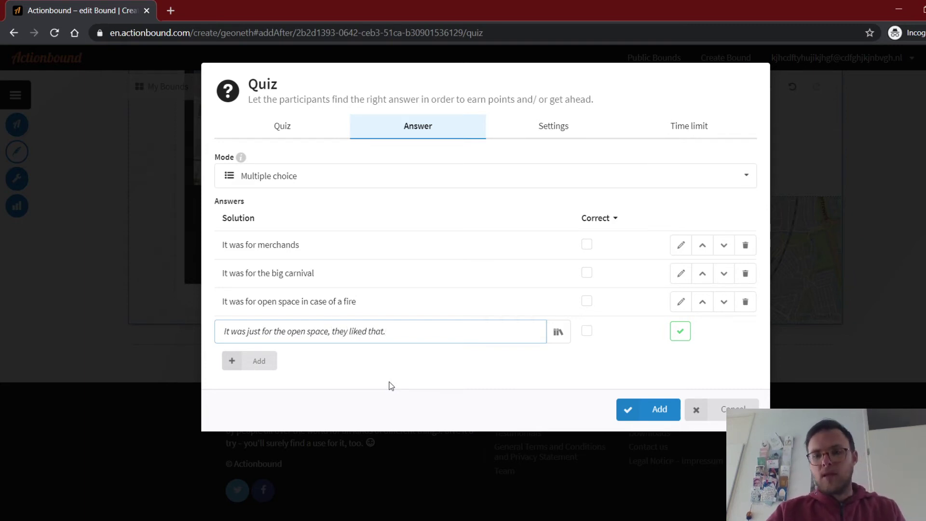
{"action": "key", "text": "Return"}
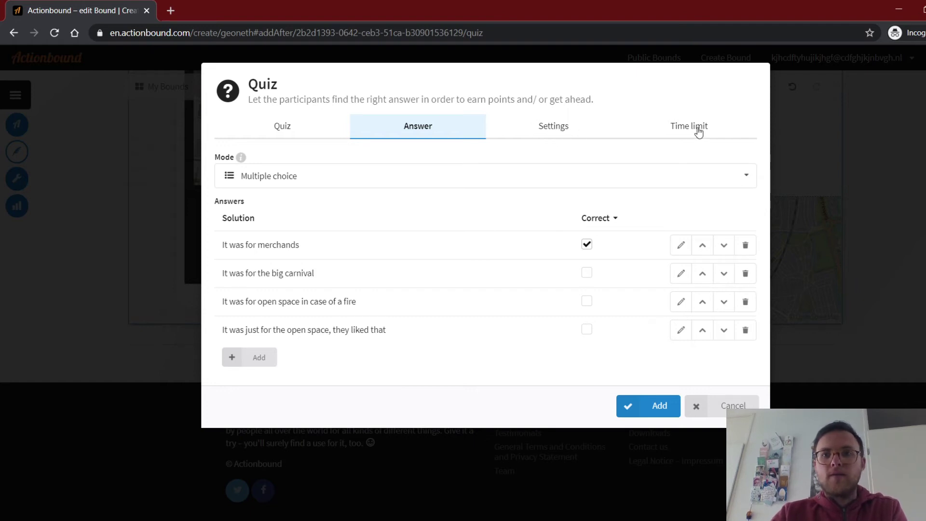
Review the quiz's attempts and 'Correct answer required' settings, leave them unchanged, and check the time limit.
{"action": "left_click", "coordinate": [557, 129]}
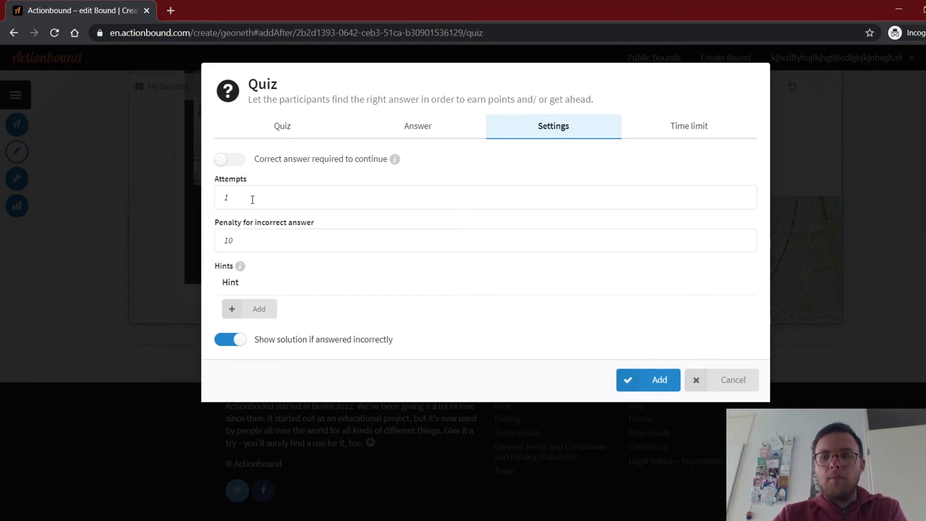
{"action": "left_click", "coordinate": [252, 200]}
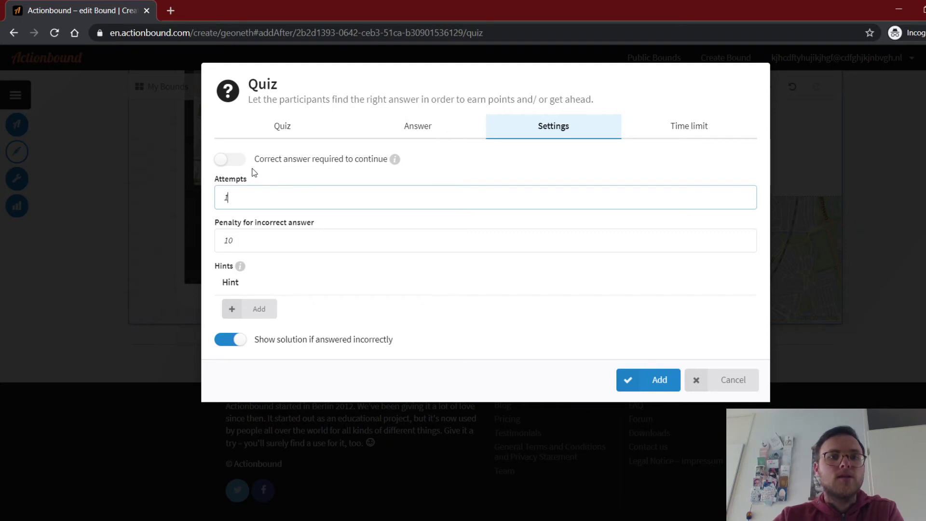
{"action": "left_click", "coordinate": [221, 163]}
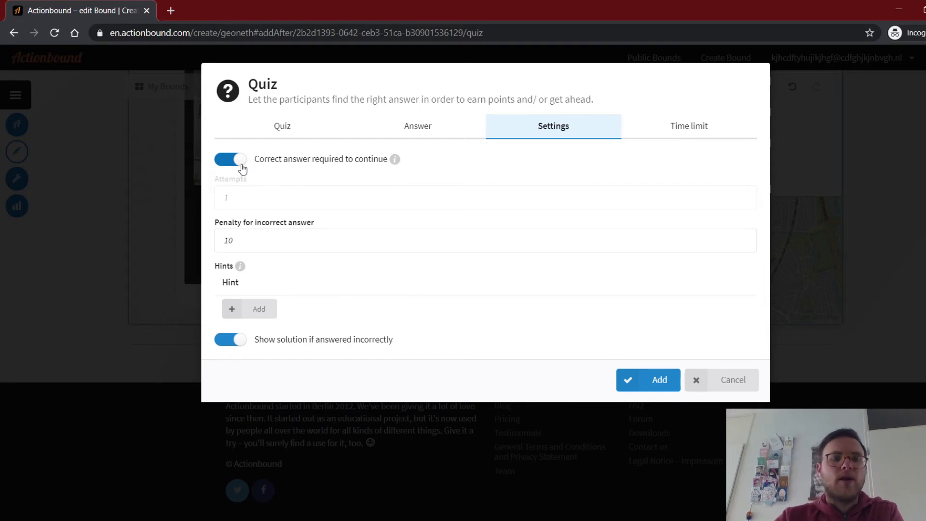
{"action": "left_click", "coordinate": [239, 162]}
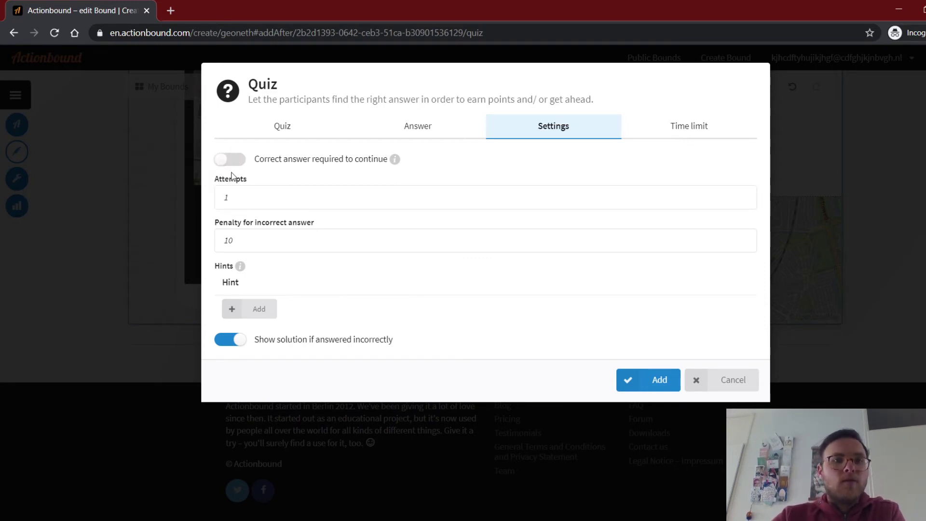
{"action": "left_click", "coordinate": [219, 196]}
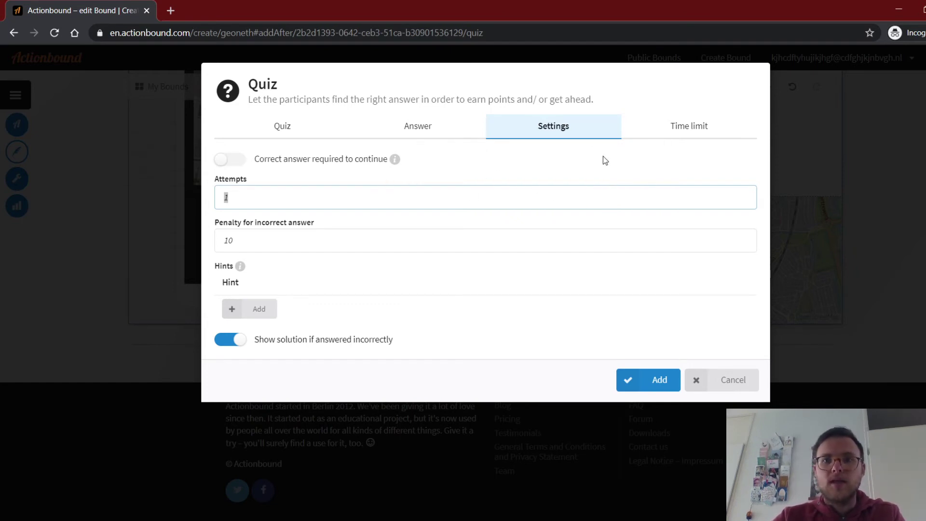
{"action": "left_click", "coordinate": [694, 134]}
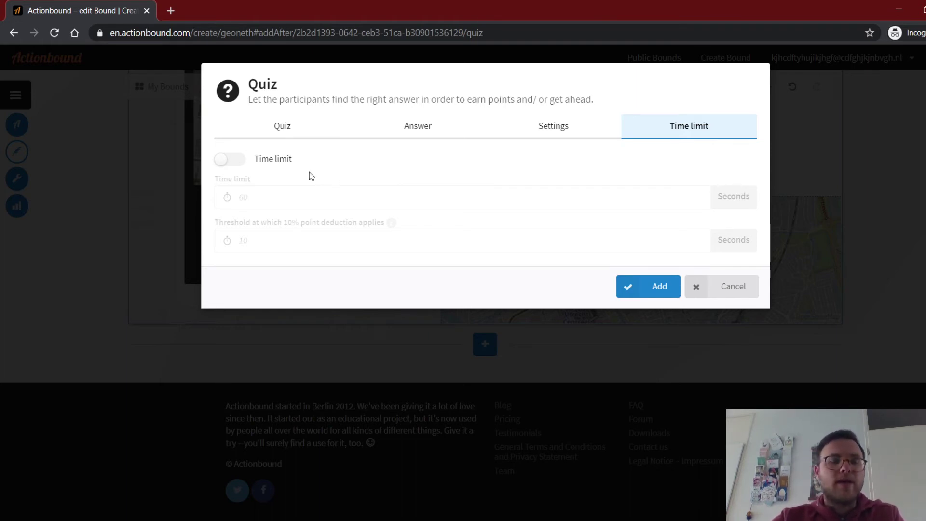
Give the Neude quiz a 60-second time limit and 15-second deduction threshold, then add it.
{"action": "left_click", "coordinate": [227, 159]}
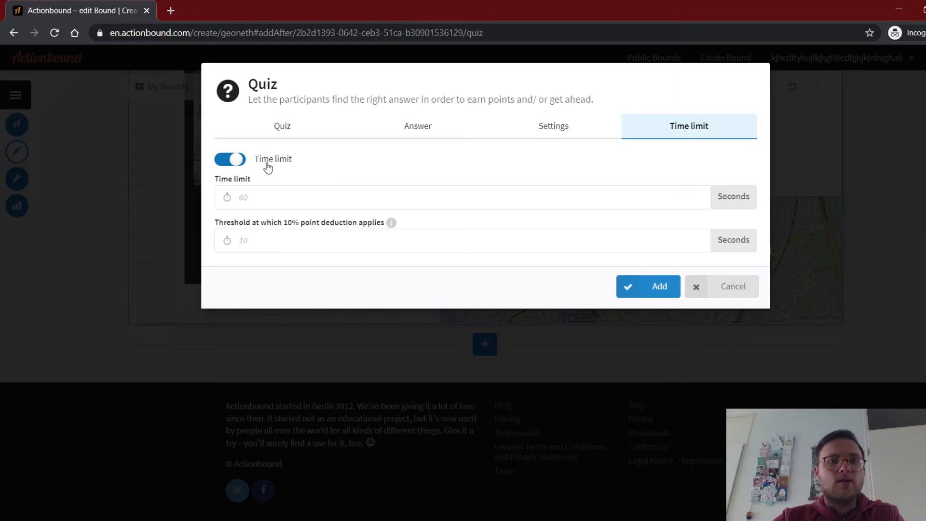
{"action": "left_click", "coordinate": [280, 198]}
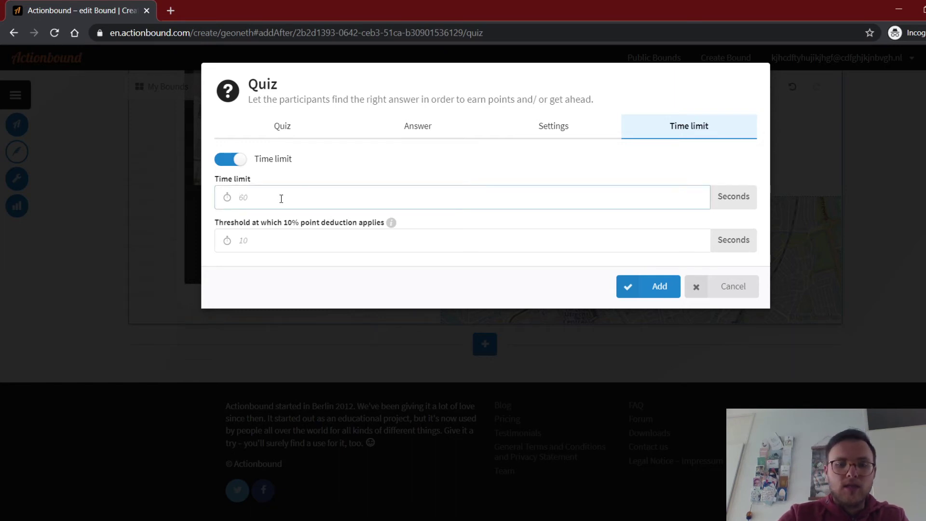
{"action": "type", "text": "60"}
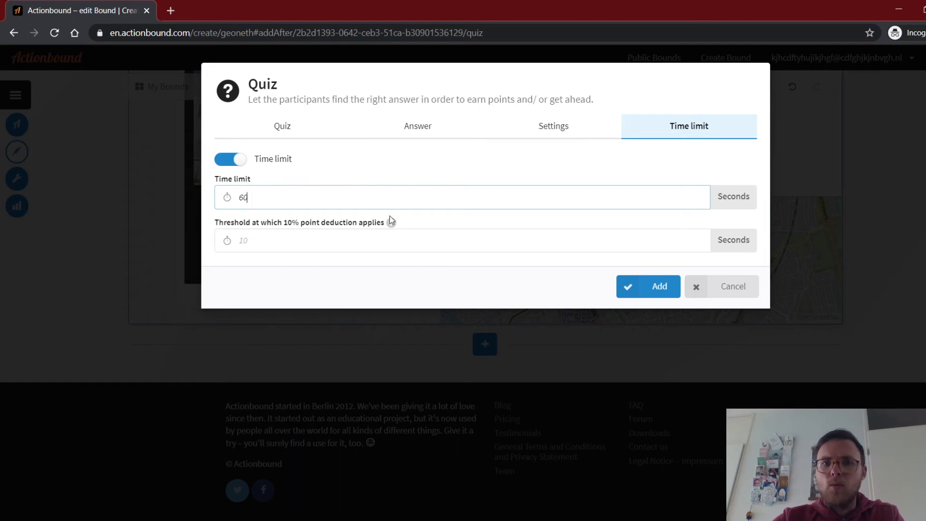
{"action": "mouse_move", "coordinate": [392, 223]}
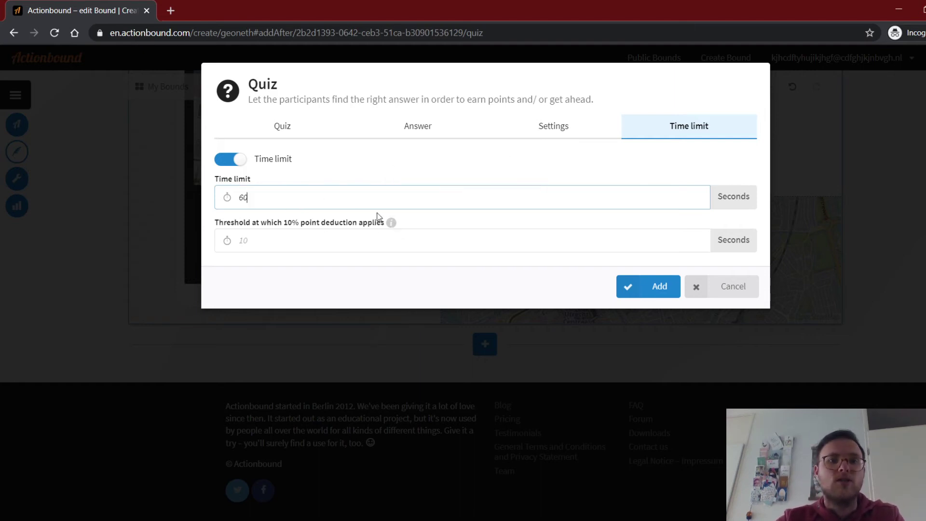
{"action": "left_click", "coordinate": [297, 240]}
{"action": "type", "text": "15"}
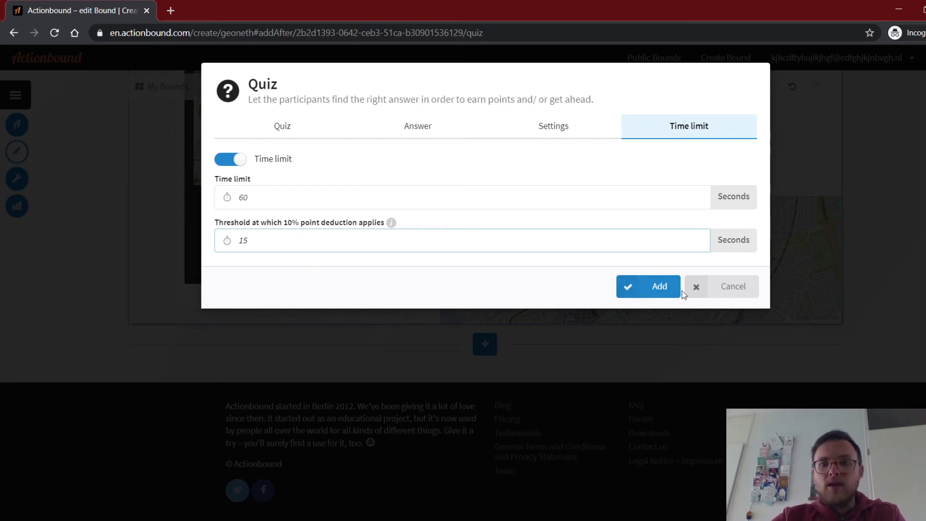
{"action": "left_click", "coordinate": [664, 296]}
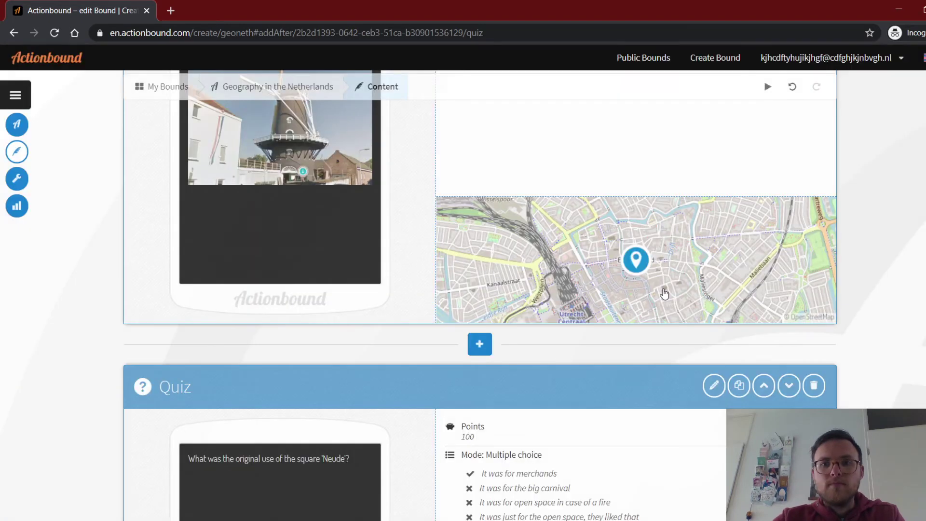
Open the step-type choices for a new step below the Neude quiz.
{"action": "scroll", "coordinate": [825, 236], "scroll_direction": "down", "scroll_amount": 4}
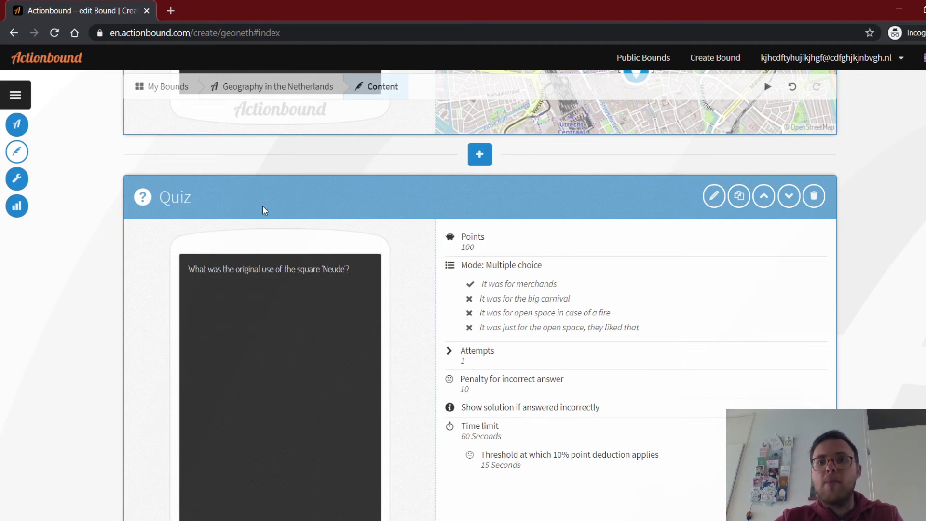
{"action": "scroll", "coordinate": [869, 182], "scroll_direction": "down", "scroll_amount": 3}
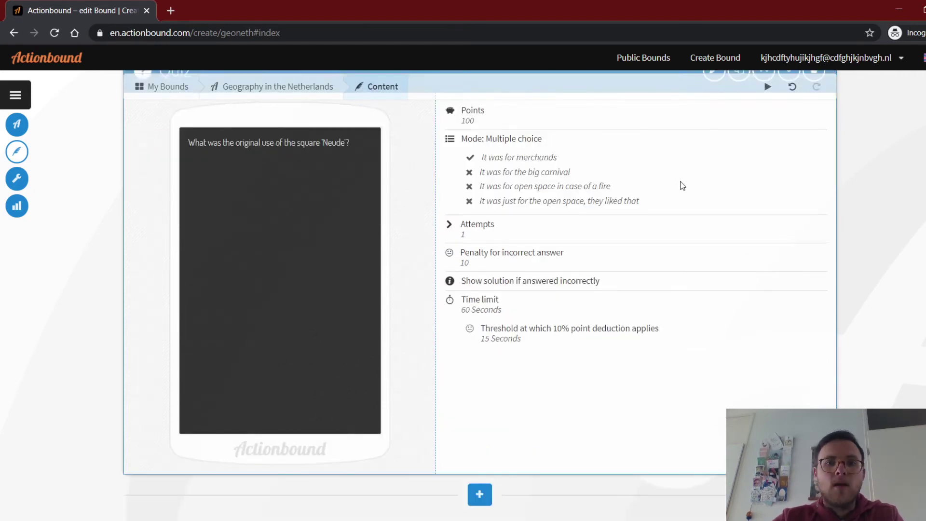
{"action": "scroll", "coordinate": [554, 280], "scroll_direction": "down", "scroll_amount": 3}
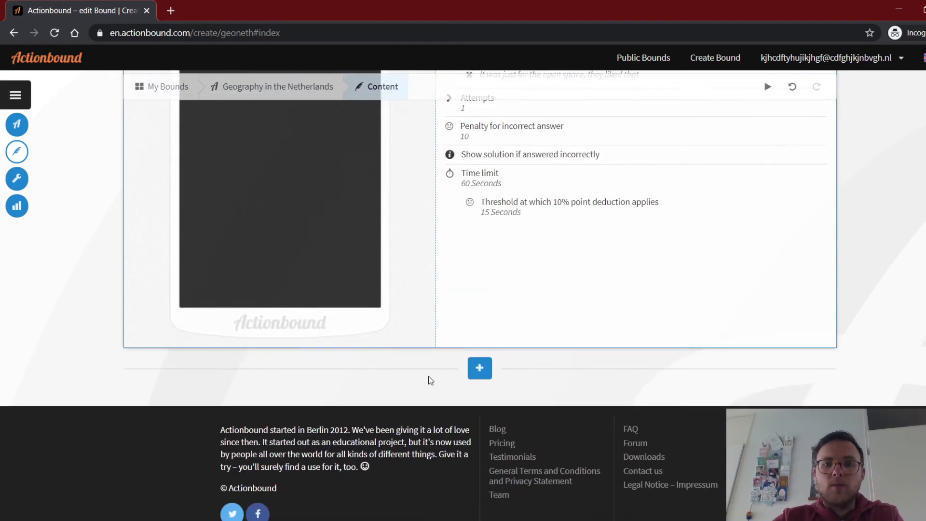
{"action": "left_click", "coordinate": [481, 371]}
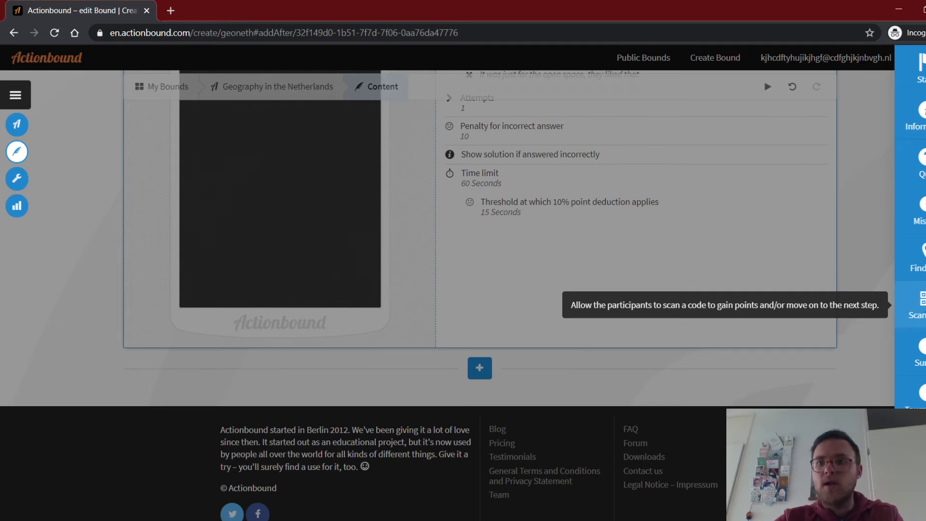
Add a Scan code step briefed 'Find the code which is somewhere around 'Nijntje Pleintje'' and view its QR code.
{"action": "left_click", "coordinate": [916, 307]}
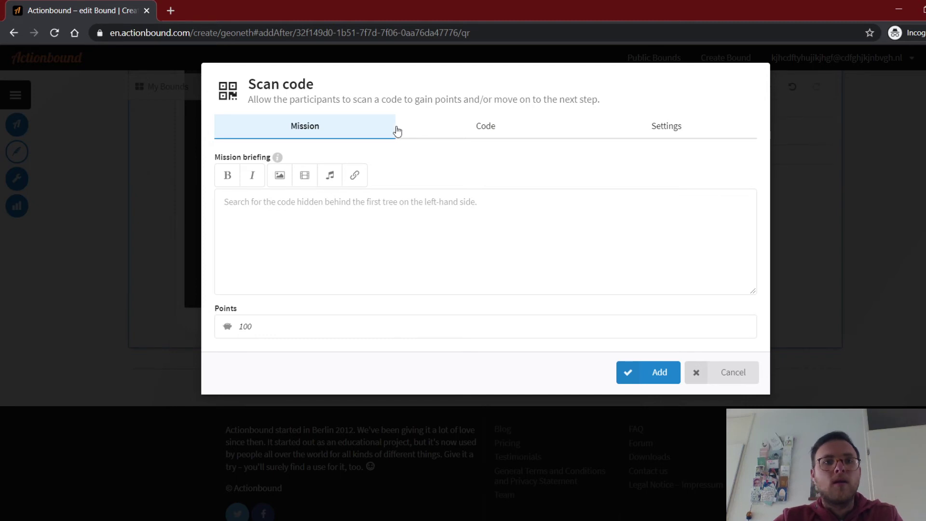
{"action": "left_click", "coordinate": [361, 221]}
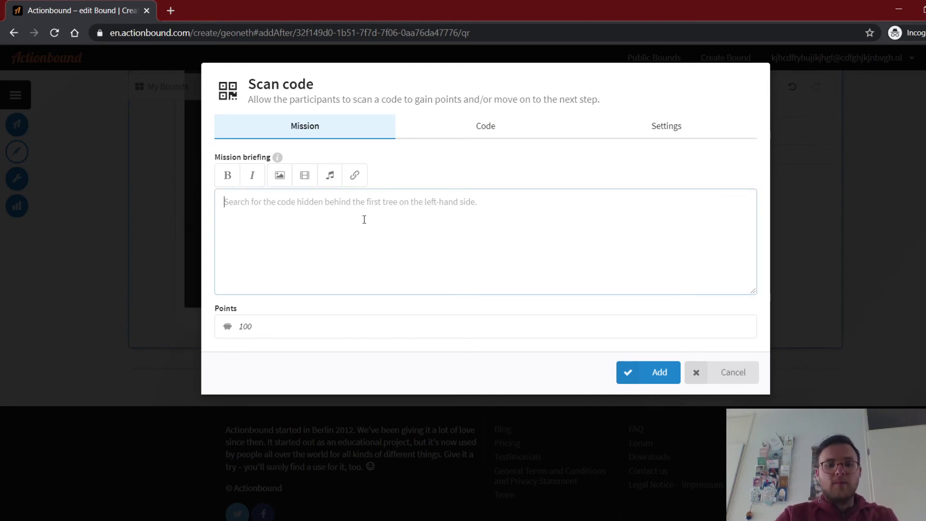
{"action": "type", "text": "Find the"}
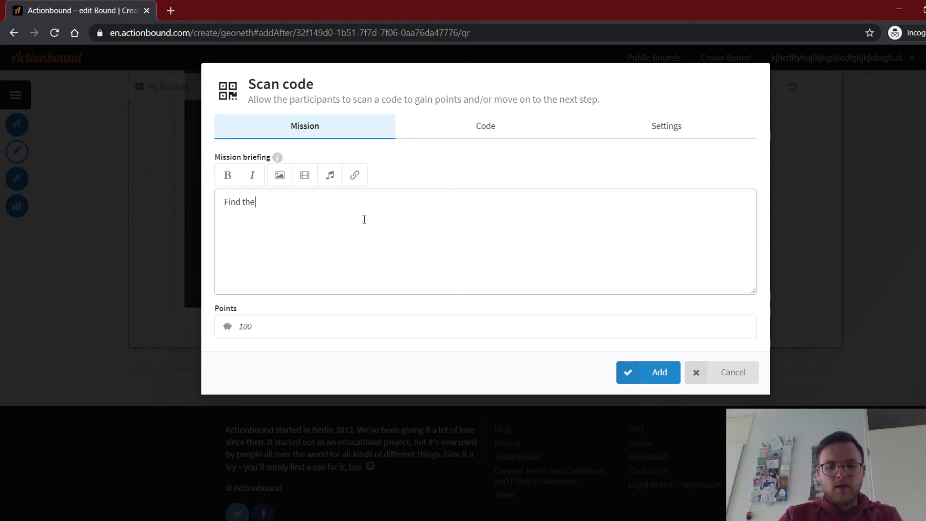
{"action": "type", "text": " code"}
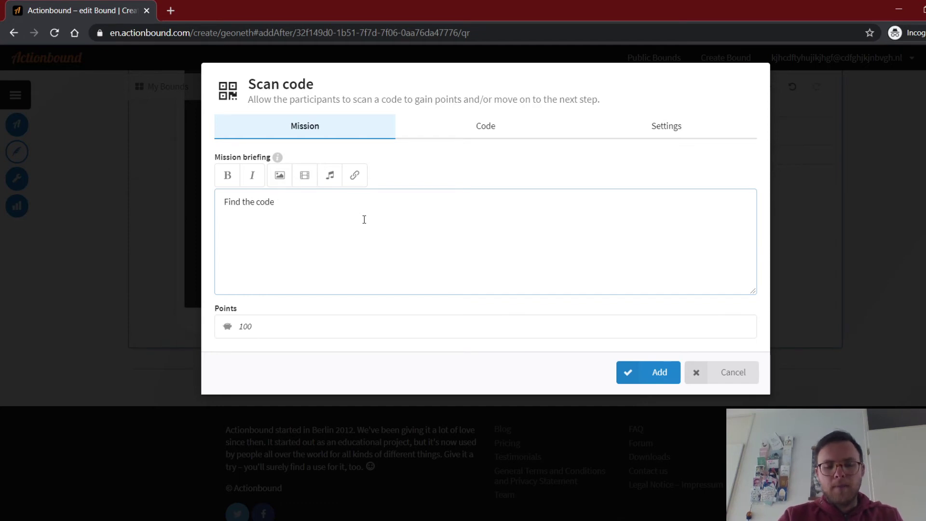
{"action": "type", "text": " whch"}
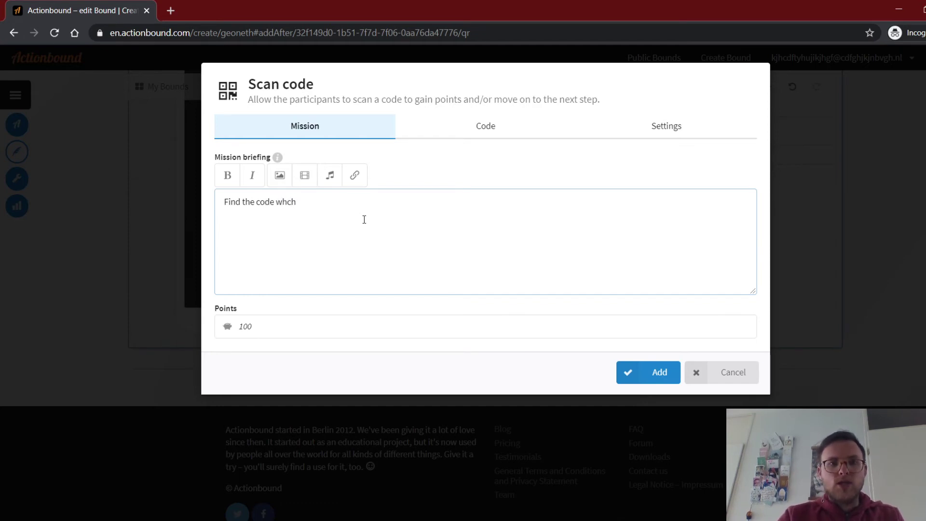
{"action": "key", "text": "BackSpace"}
{"action": "key", "text": "BackSpace"}
{"action": "key", "text": "BackSpace"}
{"action": "type", "text": "hich is som"}
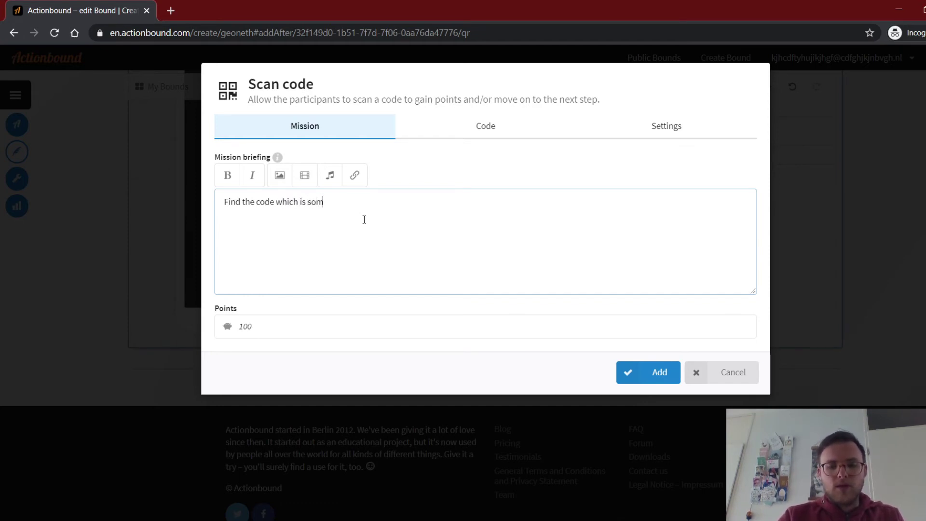
{"action": "type", "text": "ewhere "}
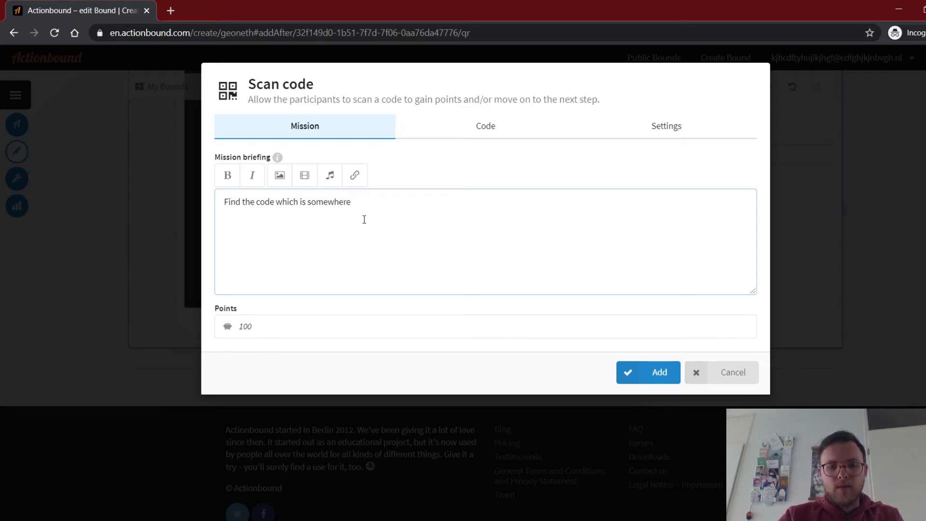
{"action": "type", "text": "around"}
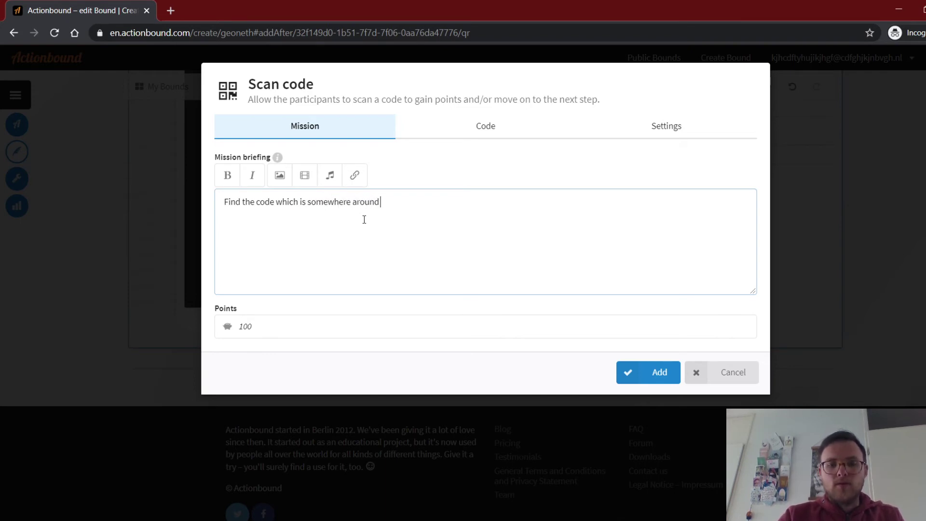
{"action": "type", "text": " 'Nij"}
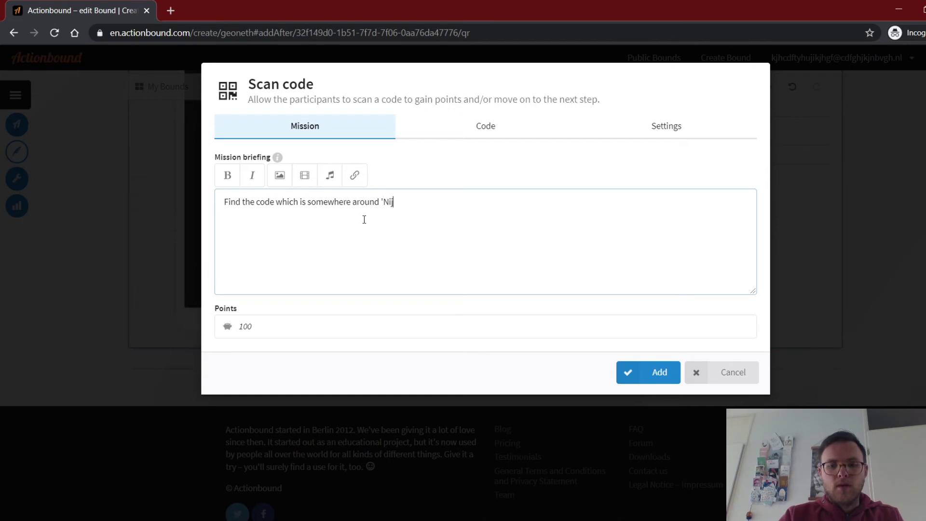
{"action": "type", "text": "ntje Pleintje'"}
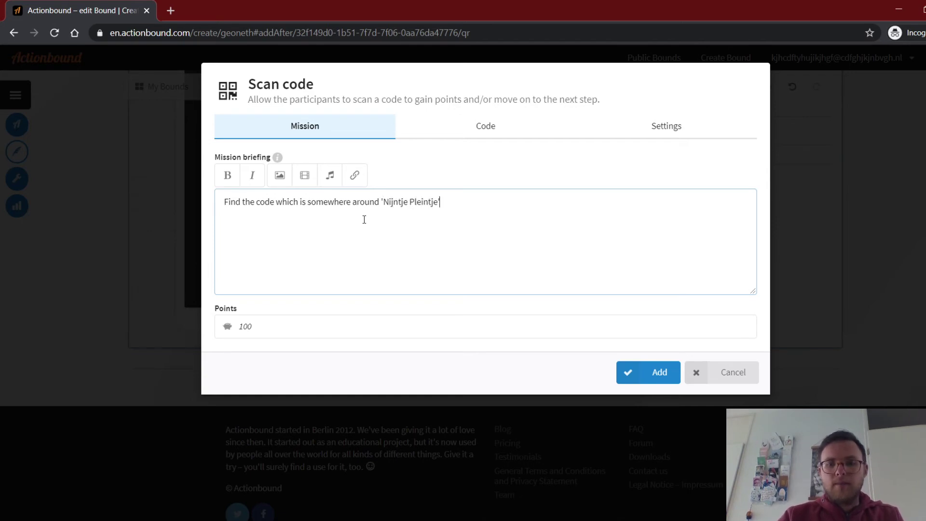
{"action": "type", "text": "."}
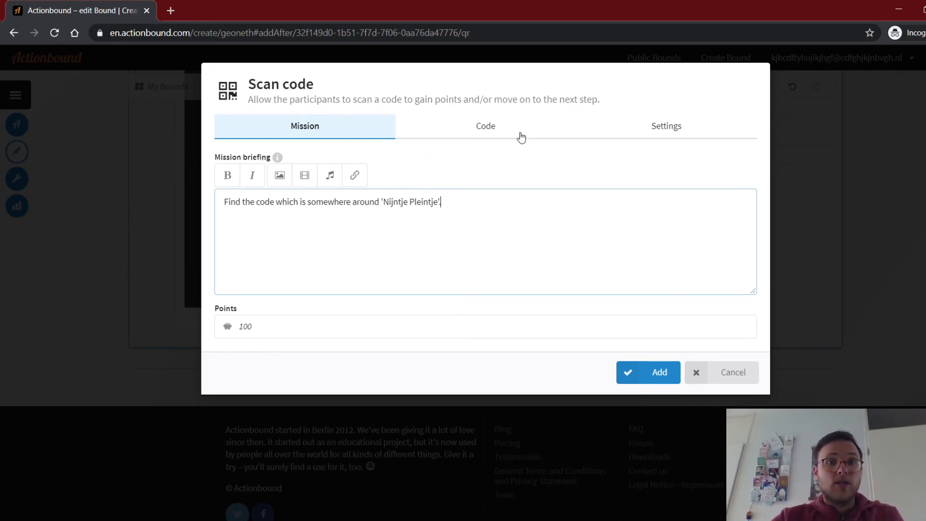
{"action": "left_click", "coordinate": [486, 136]}
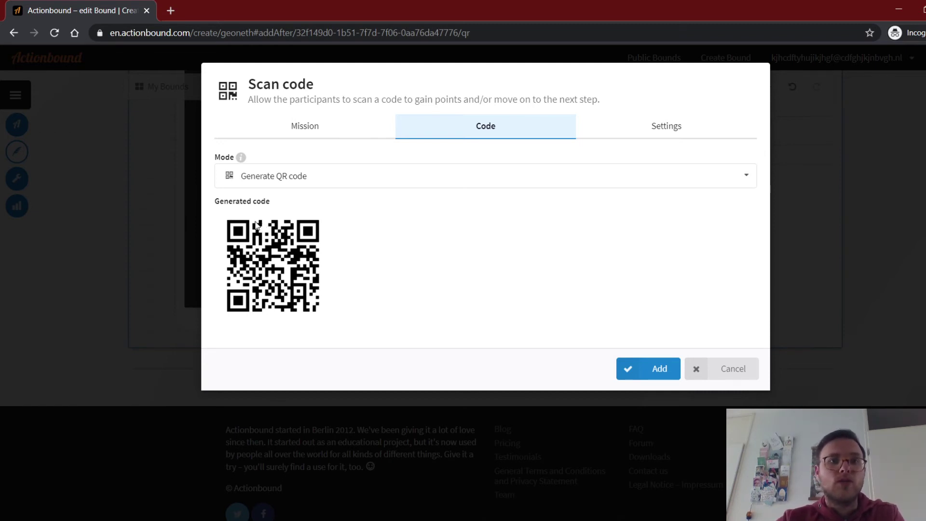
{"action": "left_click", "coordinate": [743, 179]}
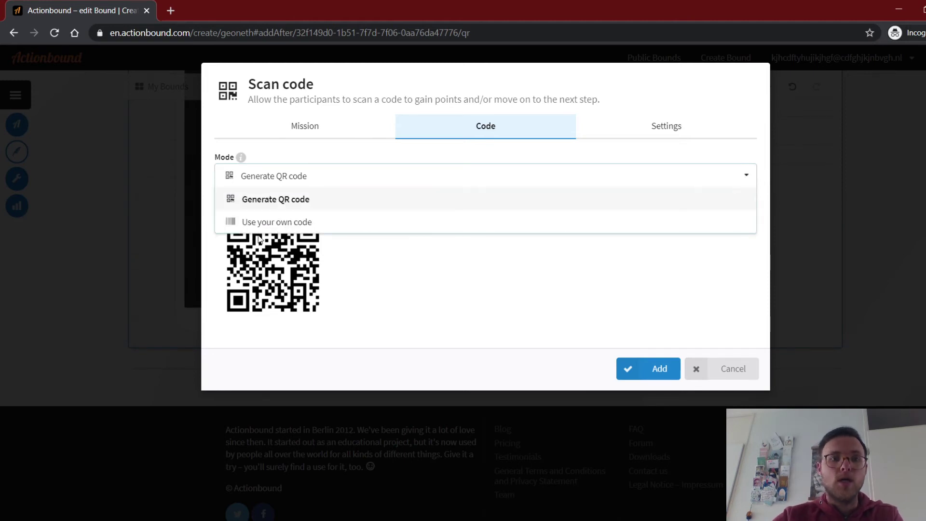
{"action": "left_click", "coordinate": [492, 226]}
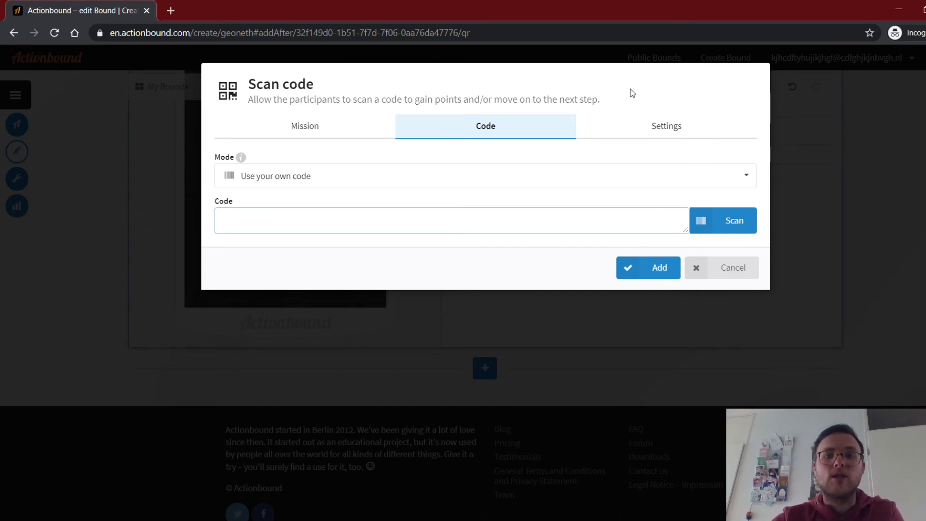
{"action": "left_click", "coordinate": [716, 235]}
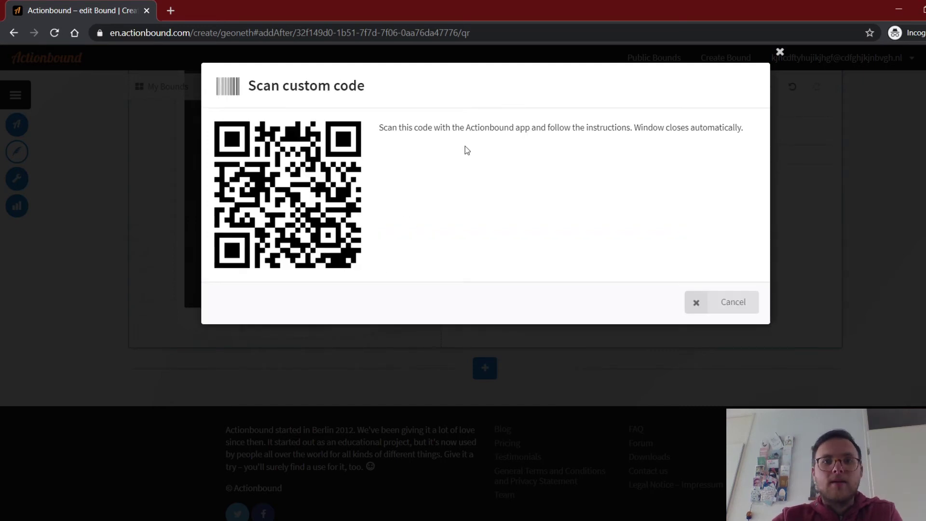
{"action": "left_click", "coordinate": [721, 304]}
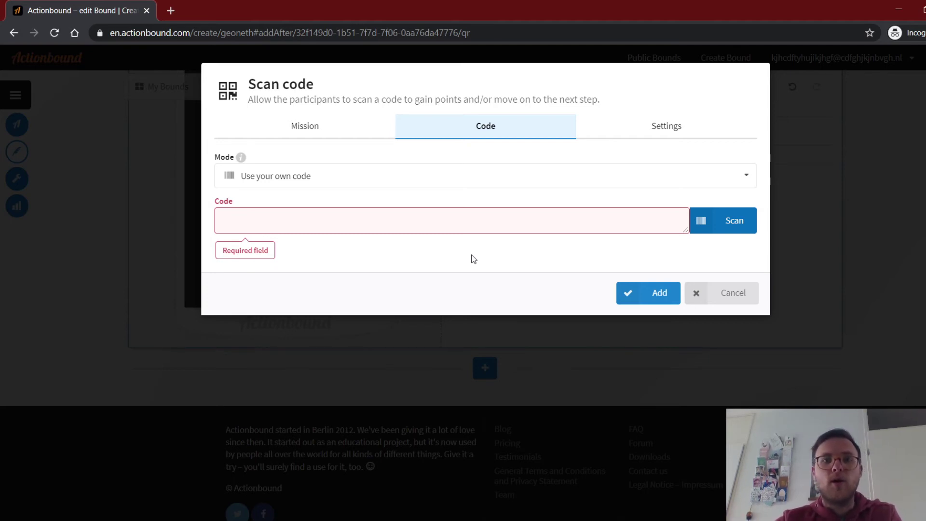
{"action": "left_click", "coordinate": [372, 175]}
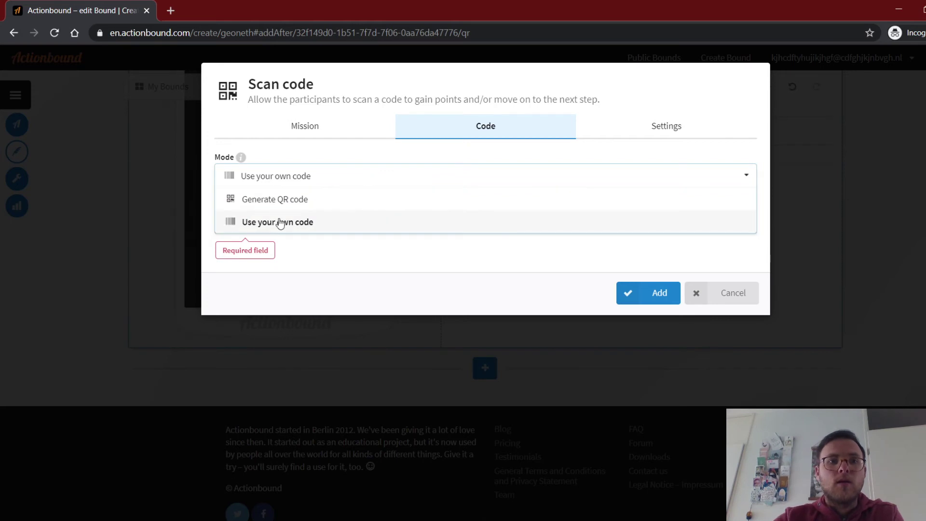
{"action": "left_click", "coordinate": [291, 200]}
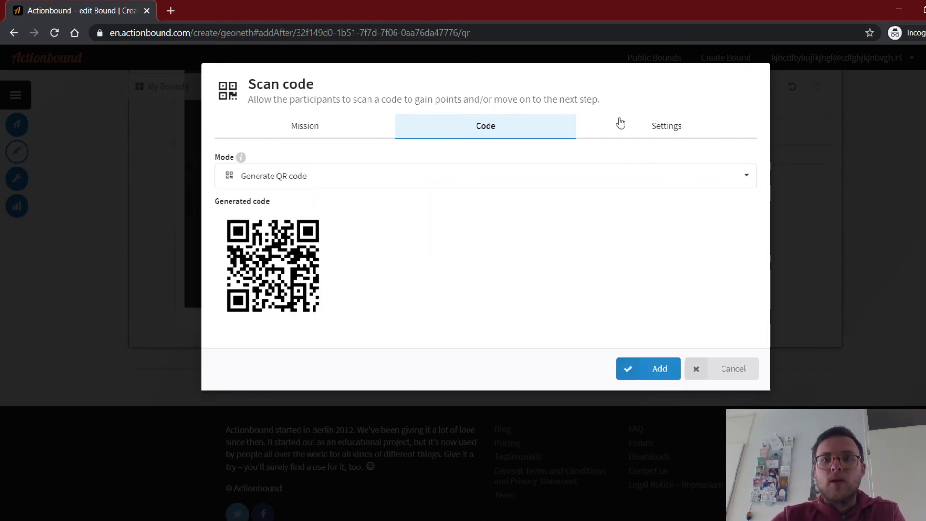
Require players to scan the QR code, then add the Scan code step to the bound.
{"action": "left_click", "coordinate": [658, 130]}
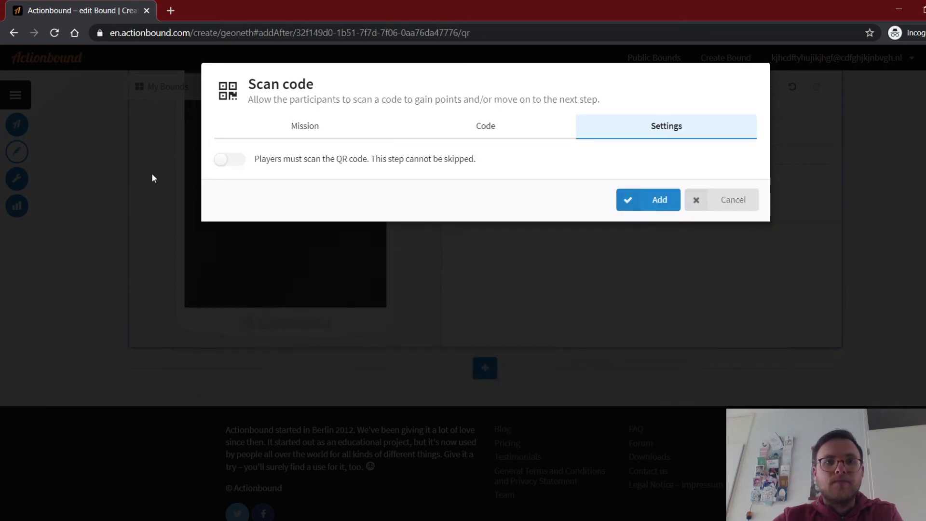
{"action": "left_click", "coordinate": [229, 165]}
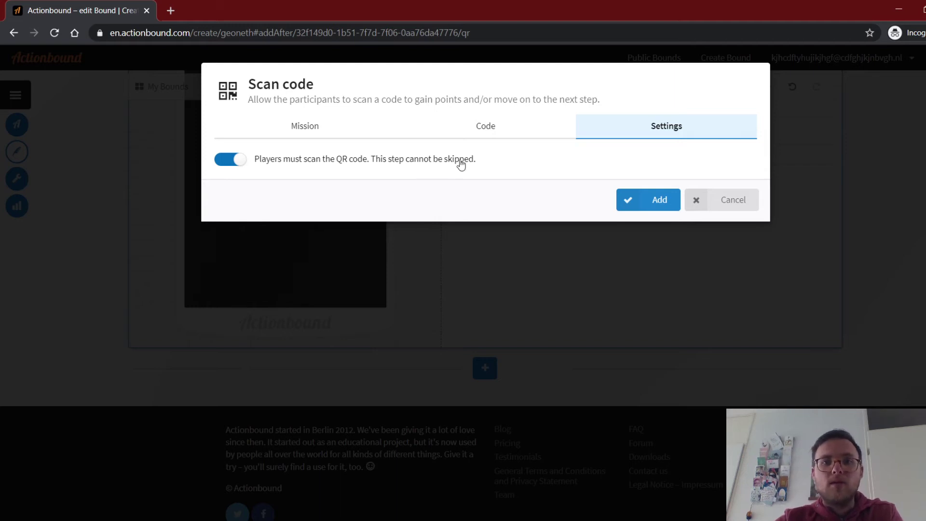
{"action": "left_click", "coordinate": [663, 201]}
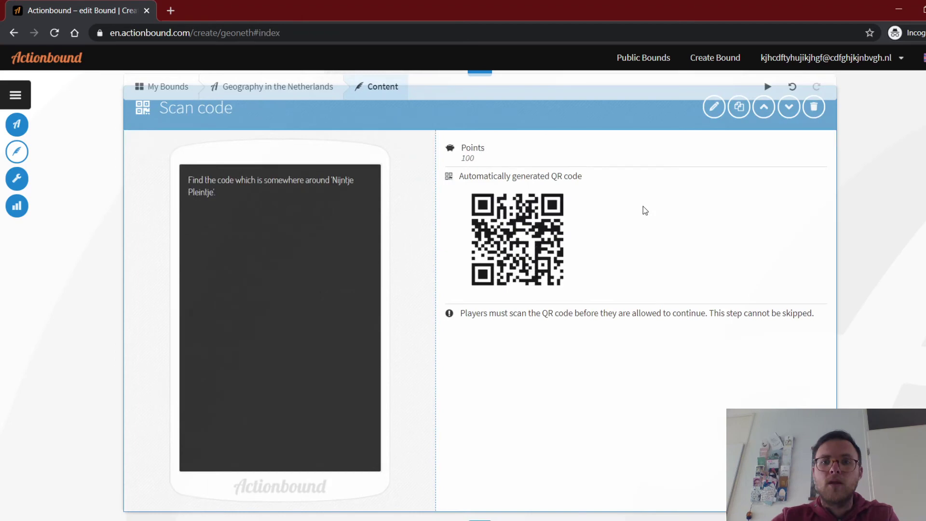
Insert a new Mission element directly after the Scan code step.
{"action": "scroll", "coordinate": [627, 210], "scroll_direction": "down", "scroll_amount": 2}
{"action": "scroll", "coordinate": [613, 209], "scroll_direction": "down", "scroll_amount": 1}
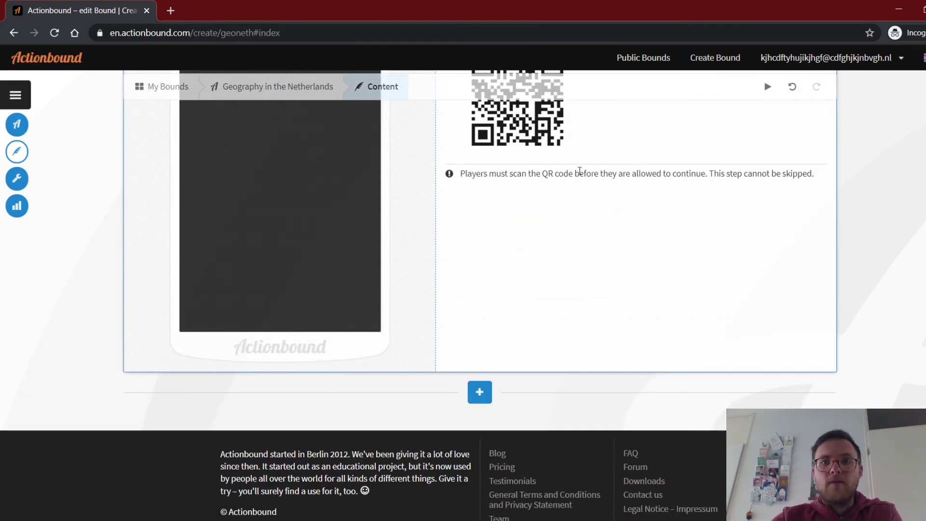
{"action": "left_click", "coordinate": [484, 387]}
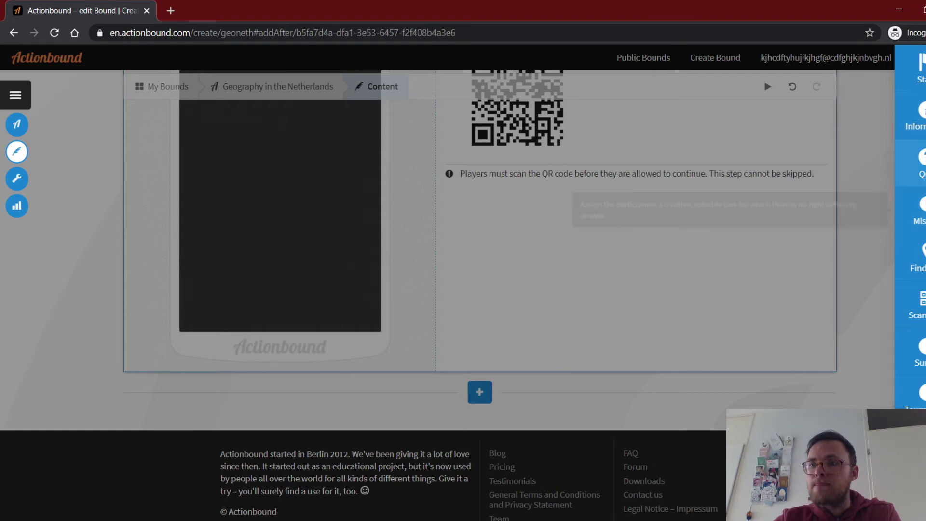
{"action": "left_click", "coordinate": [916, 212]}
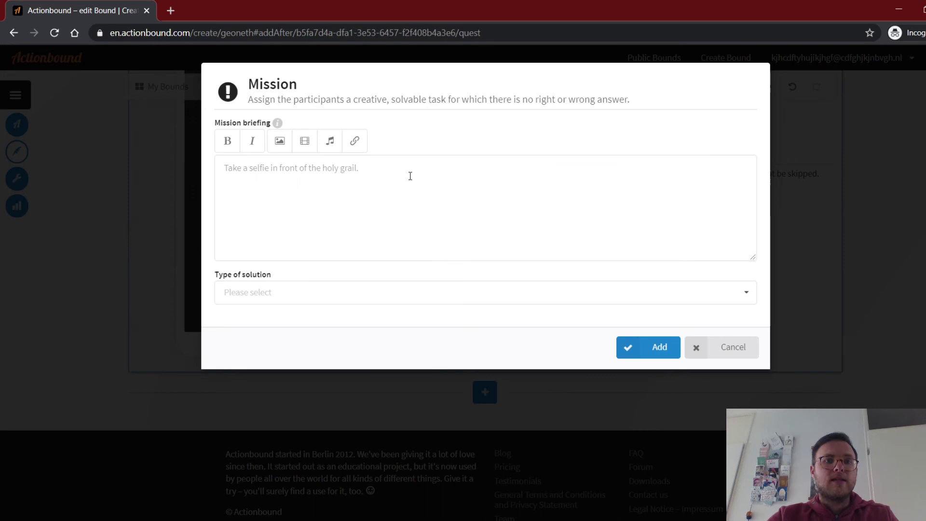
Write the briefing 'Make a selfie in front of the statue of Nijntje in which you are almost not visable.'.
{"action": "left_click", "coordinate": [410, 177]}
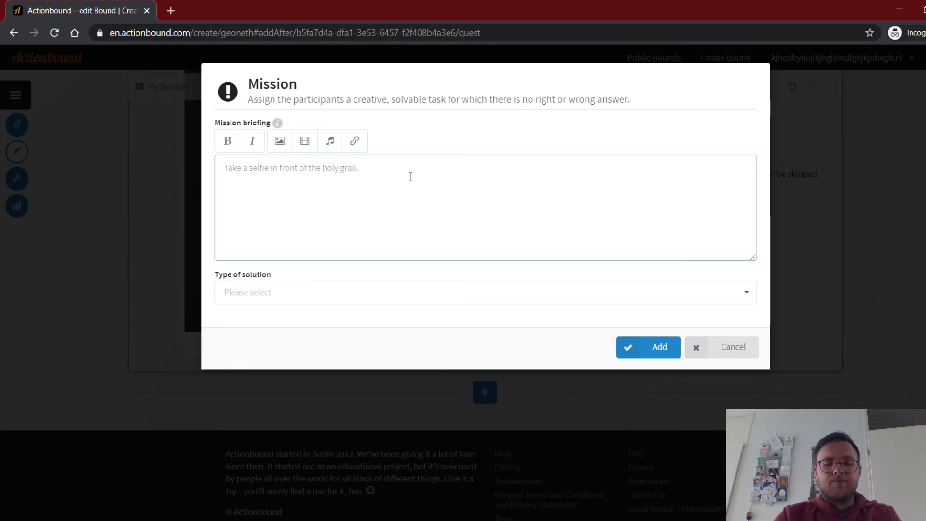
{"action": "type", "text": "Mek"}
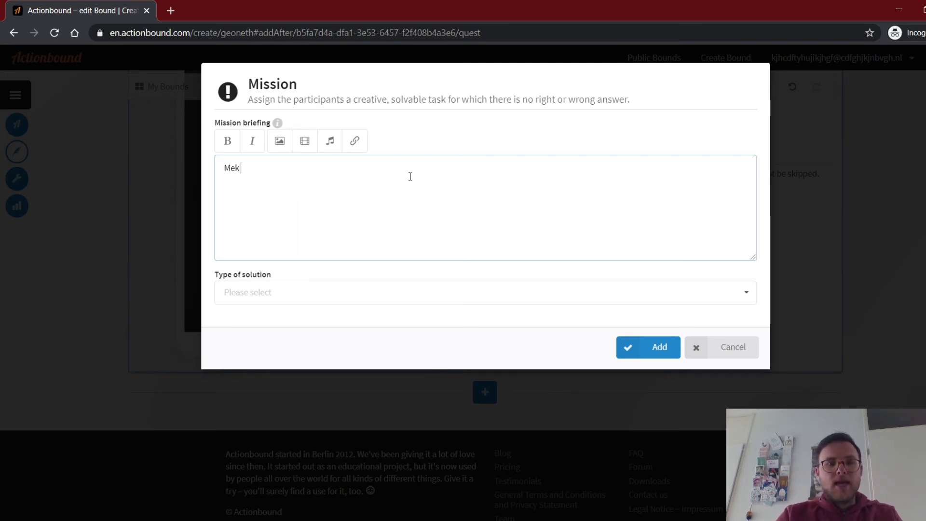
{"action": "key", "text": "BackSpace"}
{"action": "key", "text": "BackSpace"}
{"action": "type", "text": "ake a"}
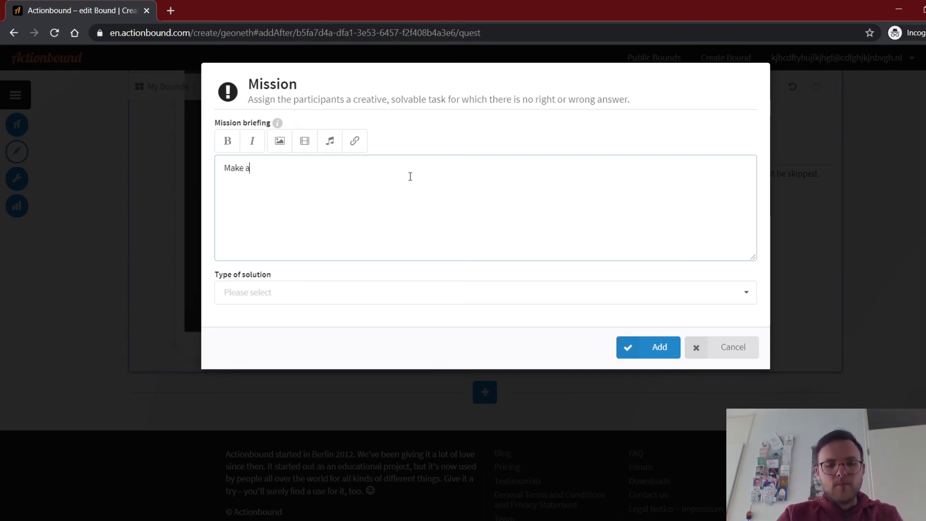
{"action": "type", "text": "selfie"}
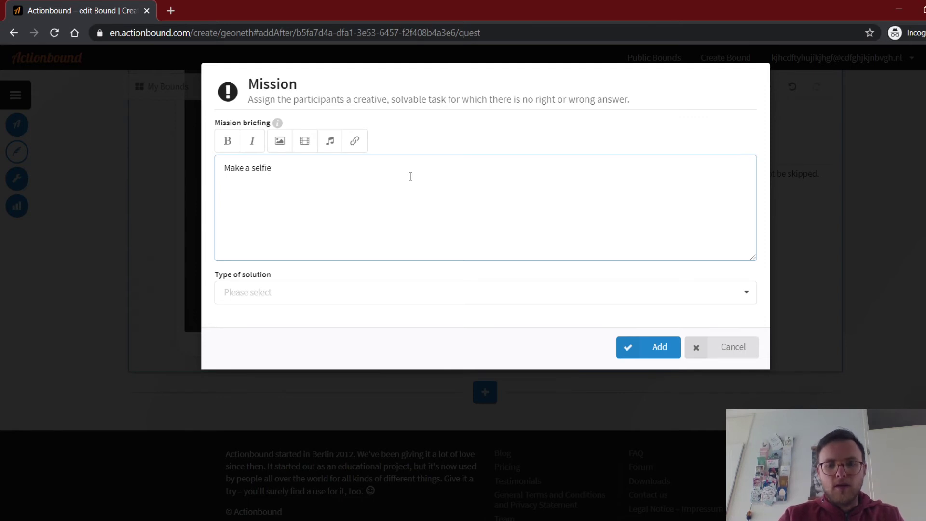
{"action": "type", "text": " in front"}
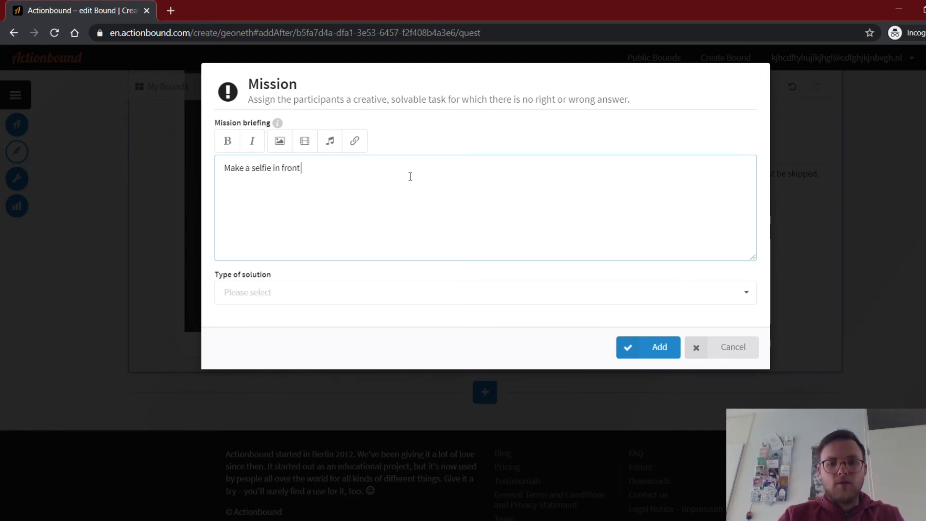
{"action": "type", "text": " of the stat"}
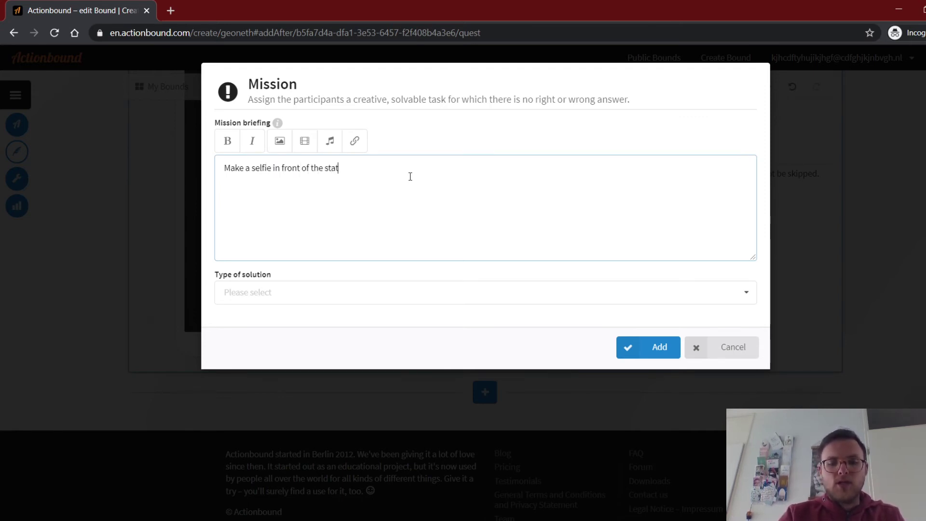
{"action": "type", "text": "ue if"}
{"action": "key", "text": "BackSpace"}
{"action": "key", "text": "BackSpace"}
{"action": "type", "text": "of"}
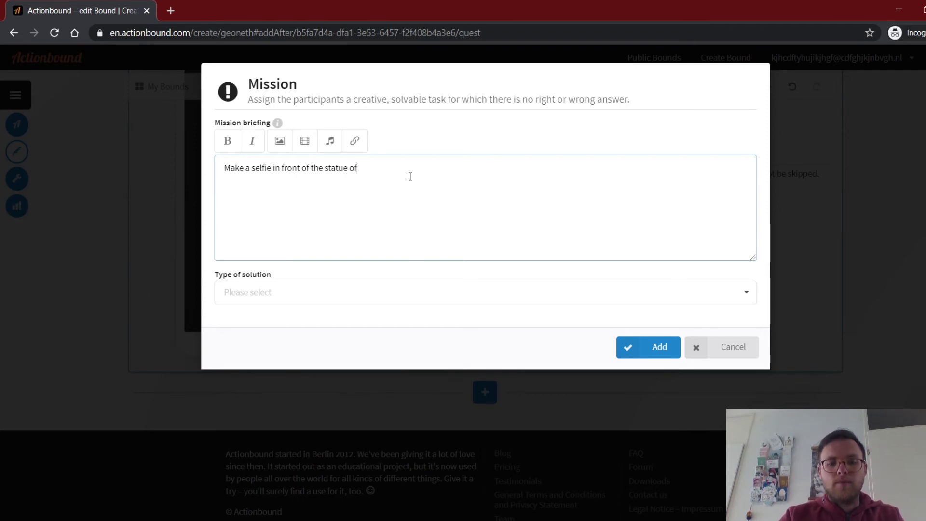
{"action": "type", "text": " Nijntje"}
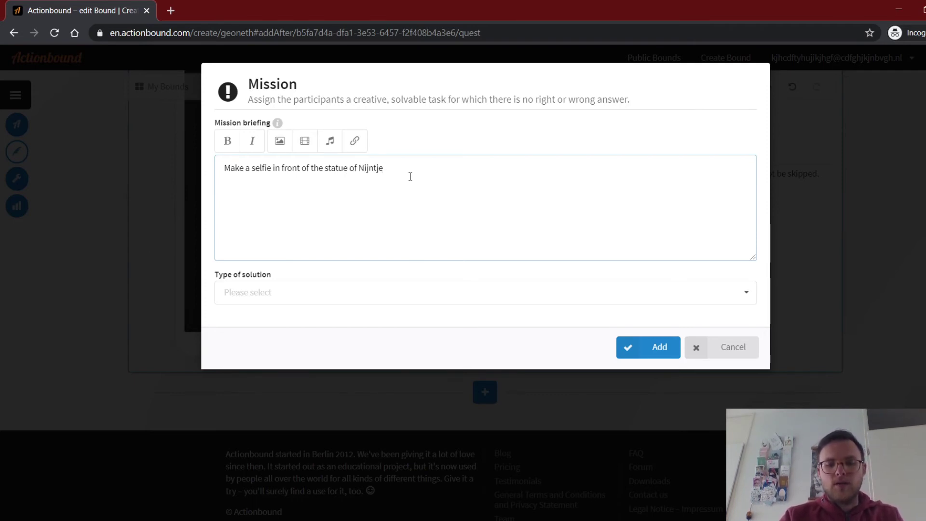
{"action": "type", "text": " in whoc"}
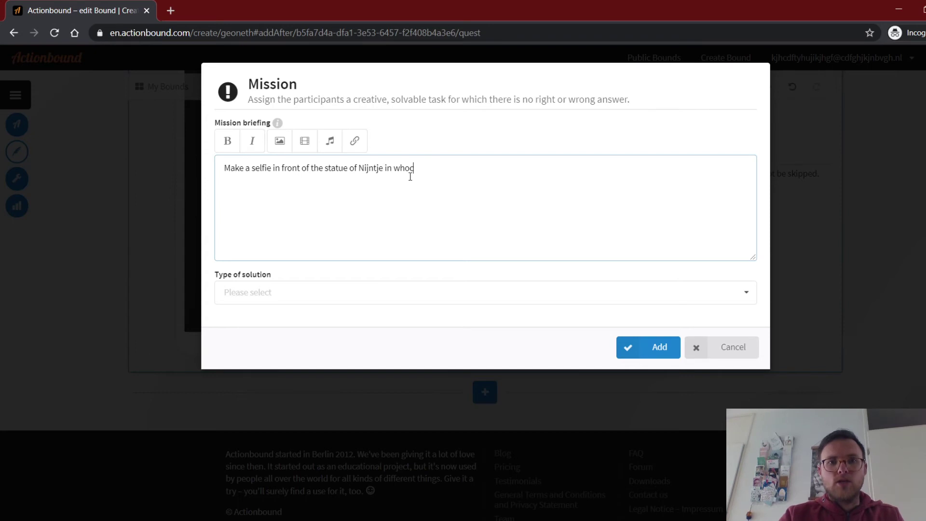
{"action": "key", "text": "BackSpace"}
{"action": "key", "text": "BackSpace"}
{"action": "type", "text": "ich you"}
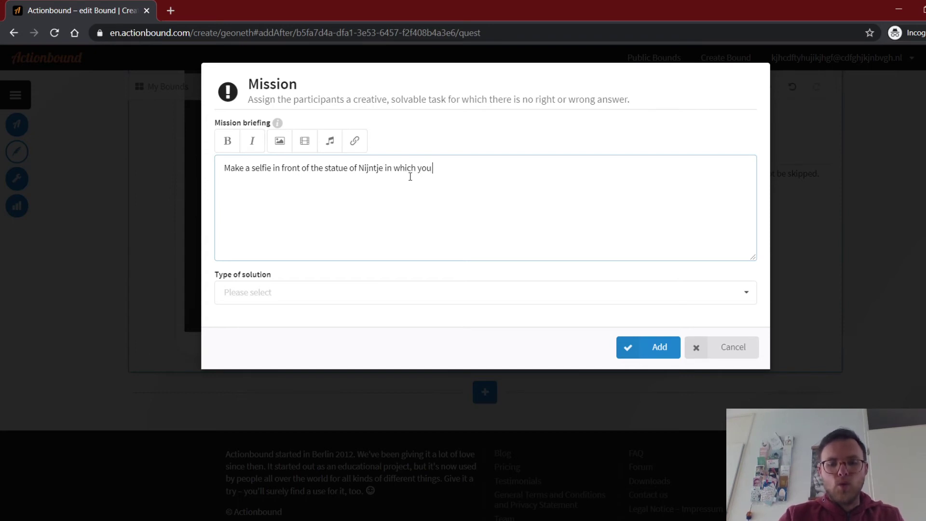
{"action": "type", "text": " are aloms"}
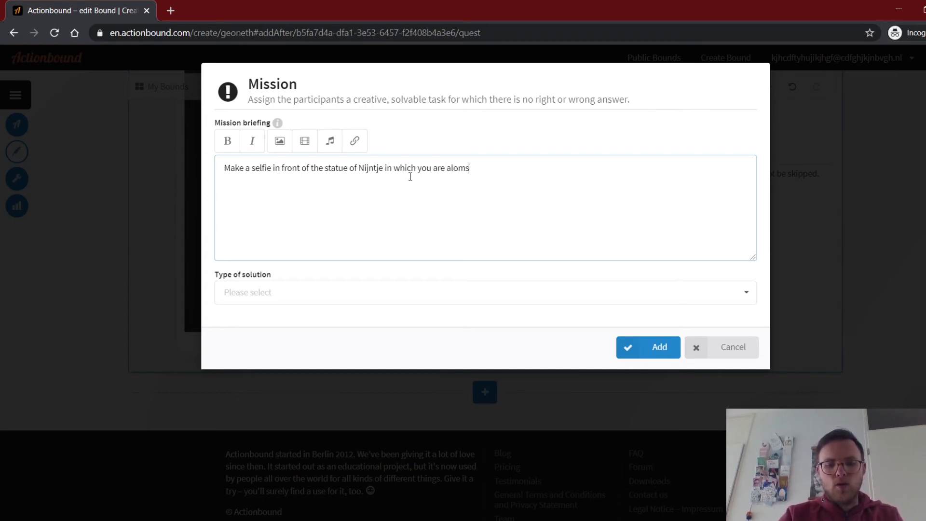
{"action": "type", "text": "t not vis"}
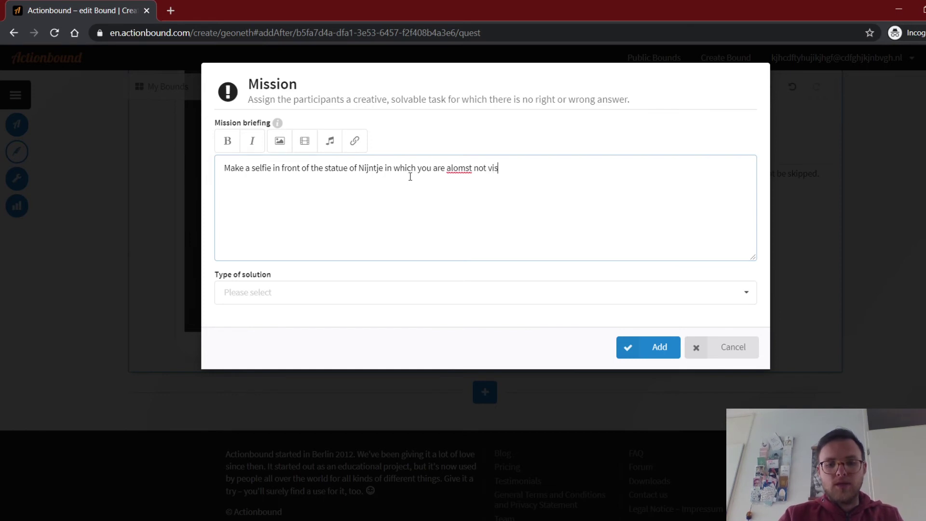
{"action": "key", "text": "BackSpace"}
{"action": "key", "text": "BackSpace"}
{"action": "key", "text": "BackSpace"}
{"action": "key", "text": "BackSpace"}
{"action": "key", "text": "BackSpace"}
{"action": "key", "text": "BackSpace"}
{"action": "key", "text": "BackSpace"}
{"action": "key", "text": "BackSpace"}
{"action": "key", "text": "BackSpace"}
{"action": "key", "text": "BackSpace"}
{"action": "key", "text": "BackSpace"}
{"action": "key", "text": "BackSpace"}
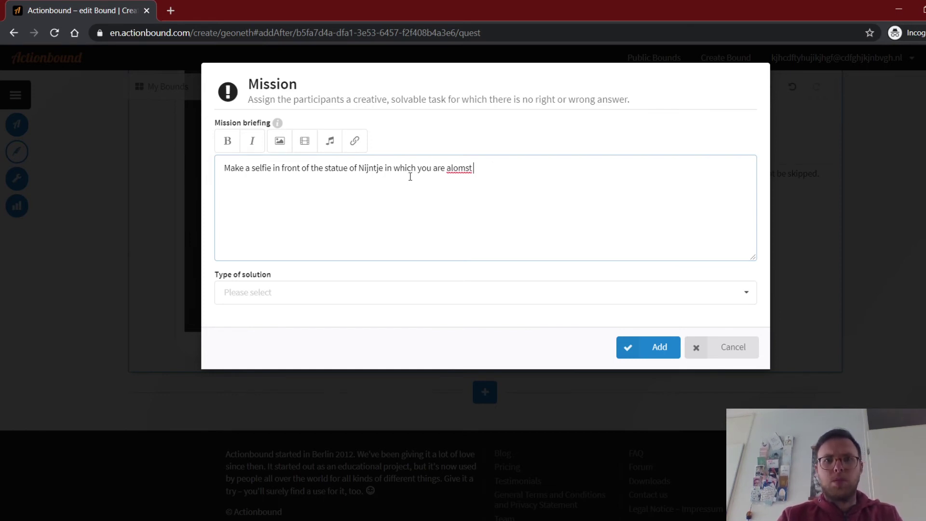
{"action": "type", "text": "most"}
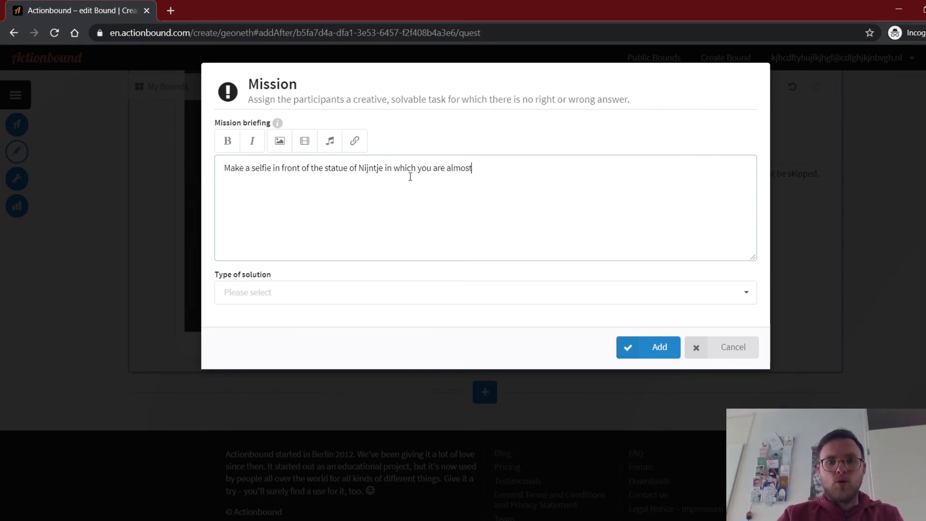
{"action": "type", "text": " not vi"}
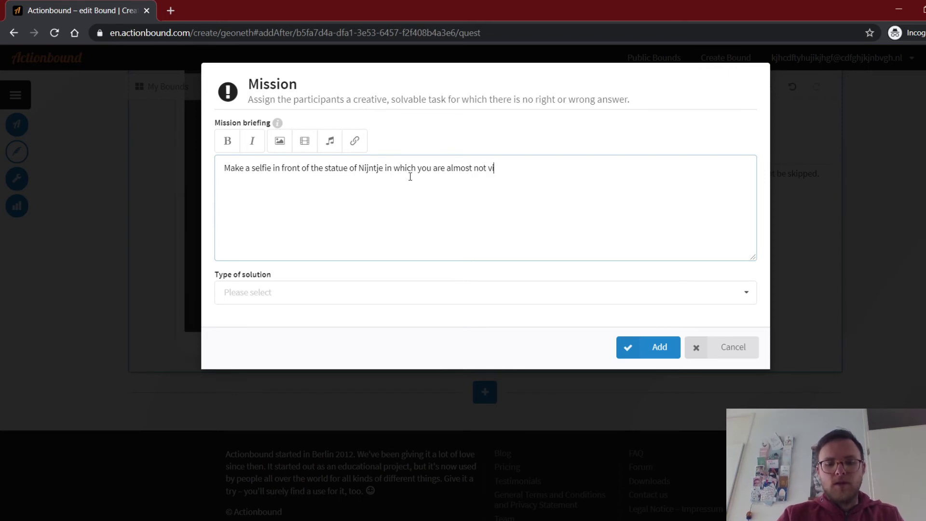
{"action": "type", "text": "alve"}
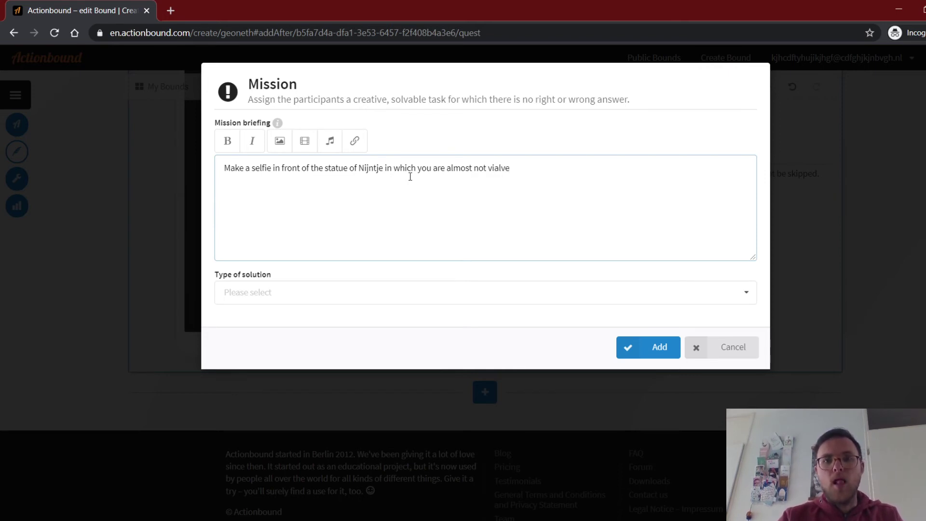
{"action": "key", "text": "BackSpace"}
{"action": "key", "text": "BackSpace"}
{"action": "key", "text": "BackSpace"}
{"action": "key", "text": "BackSpace"}
{"action": "type", "text": "sa"}
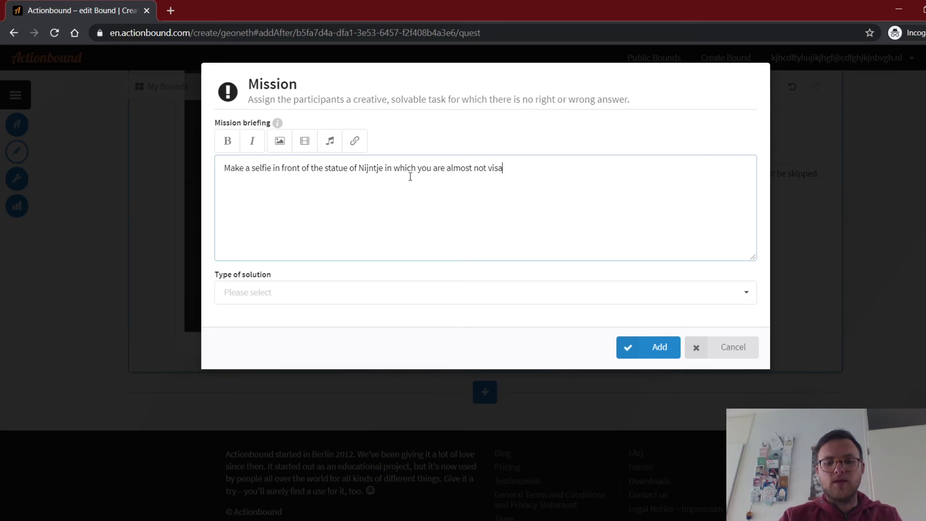
{"action": "type", "text": "ble."}
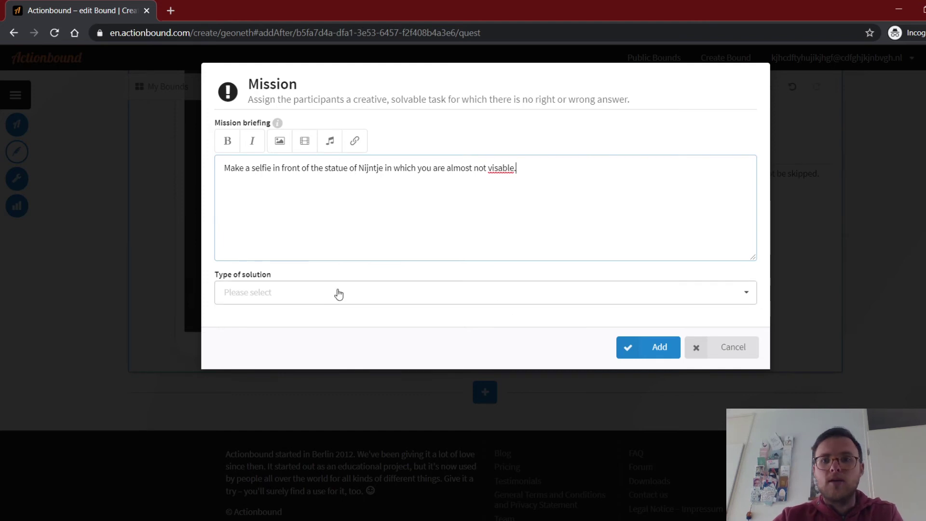
{"action": "left_click", "coordinate": [321, 295]}
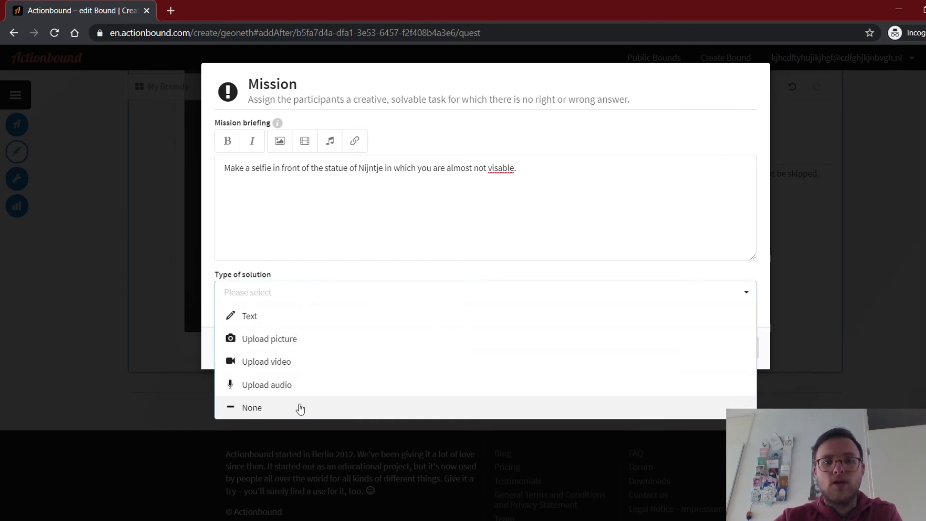
Set the solution to Upload picture with Camera as source, then add the selfie Mission.
{"action": "left_click", "coordinate": [296, 343]}
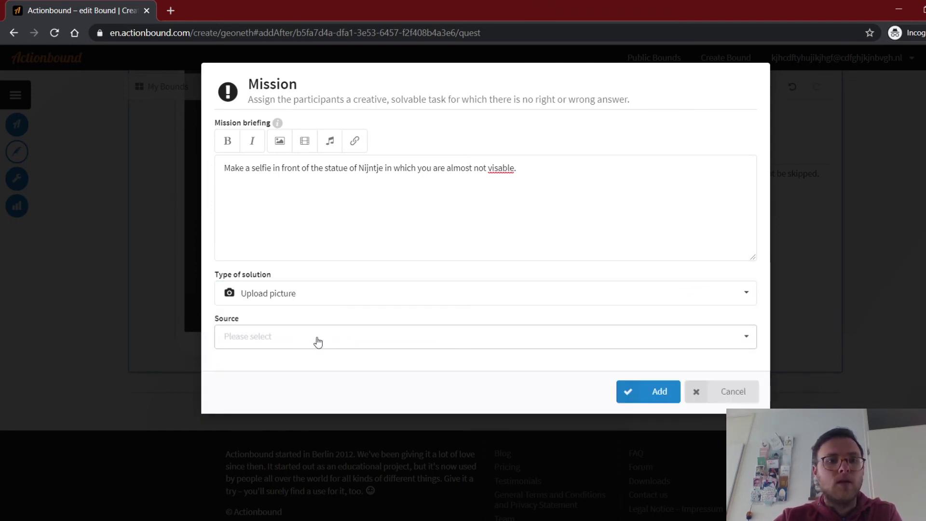
{"action": "left_click", "coordinate": [334, 345]}
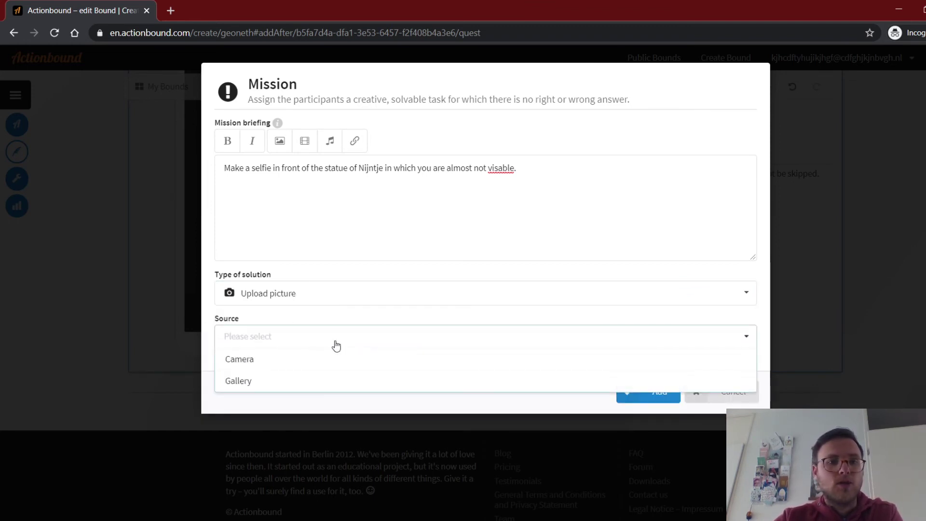
{"action": "left_click", "coordinate": [272, 361]}
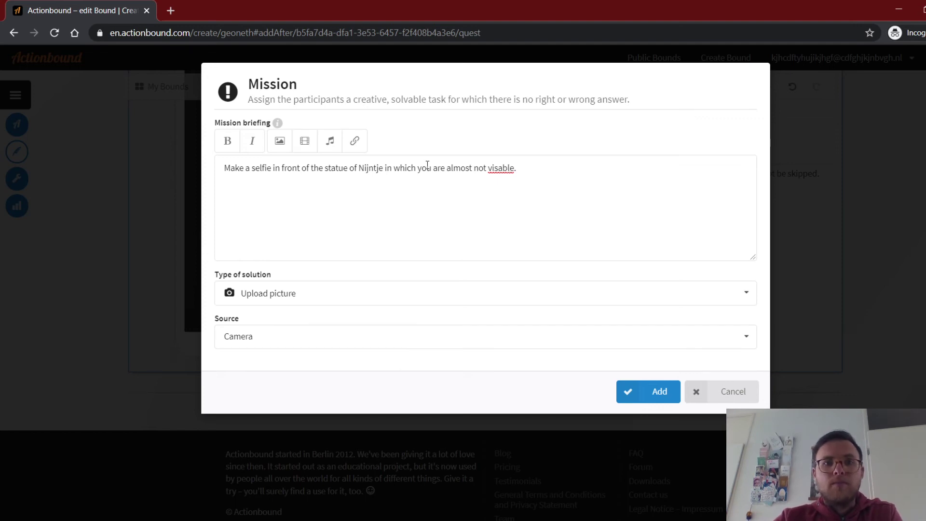
{"action": "left_click", "coordinate": [501, 166]}
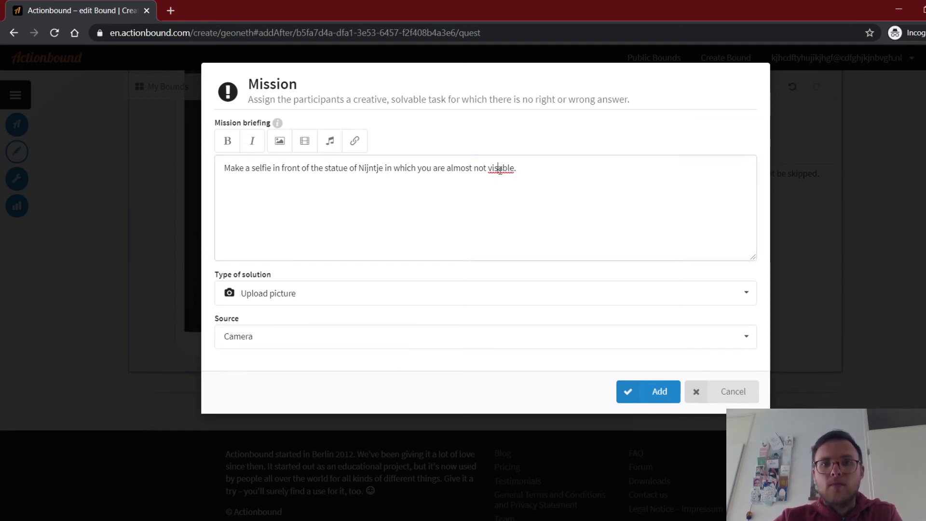
{"action": "double_click", "coordinate": [499, 168]}
{"action": "left_click", "coordinate": [476, 171]}
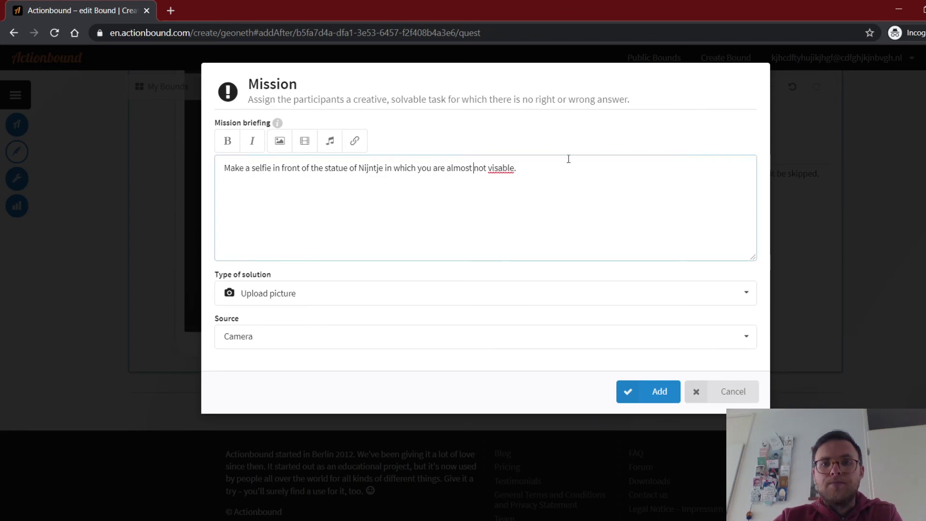
{"action": "left_click", "coordinate": [664, 393]}
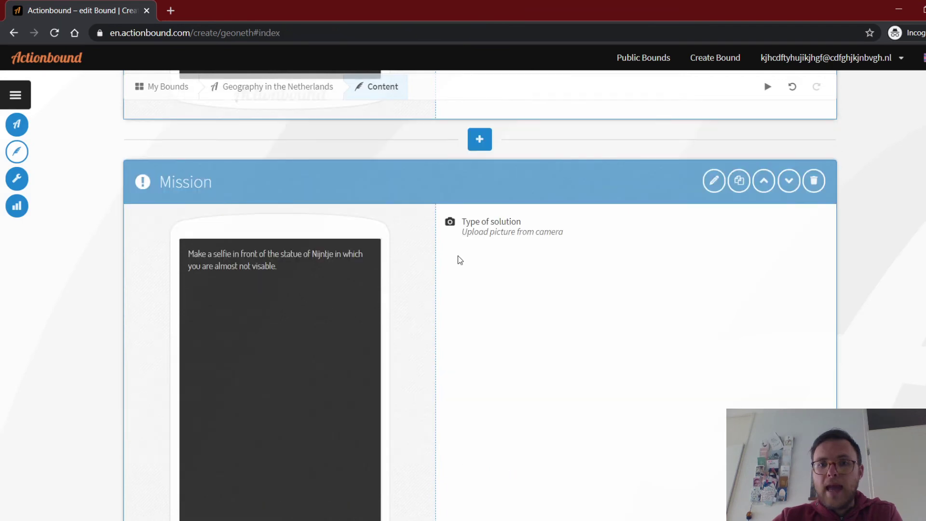
{"action": "scroll", "coordinate": [473, 251], "scroll_direction": "down", "scroll_amount": 4}
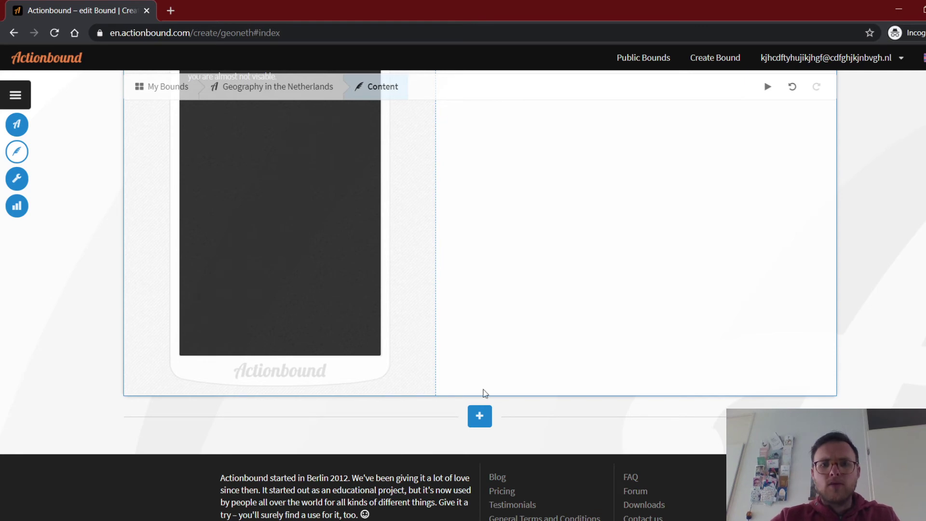
Add a new Stage after the selfie Mission and title it 'End'.
{"action": "left_click", "coordinate": [481, 416]}
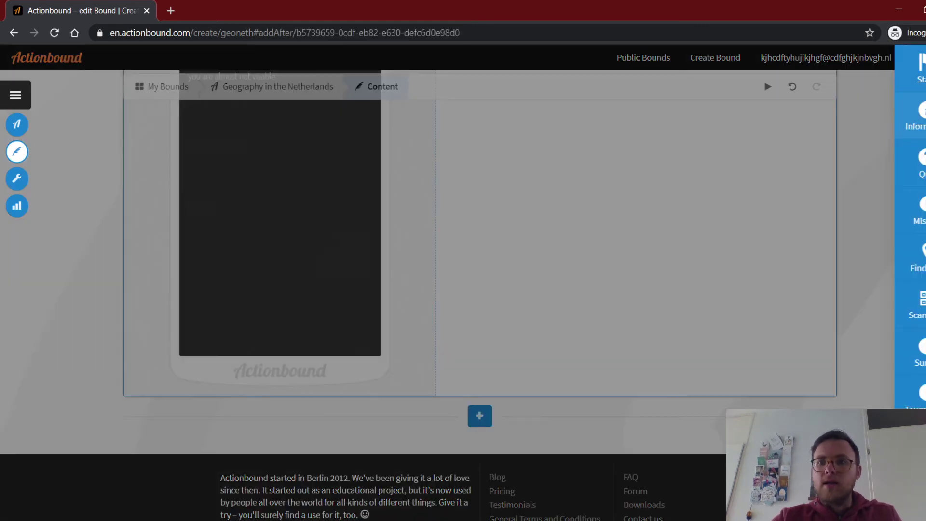
{"action": "left_click", "coordinate": [918, 68]}
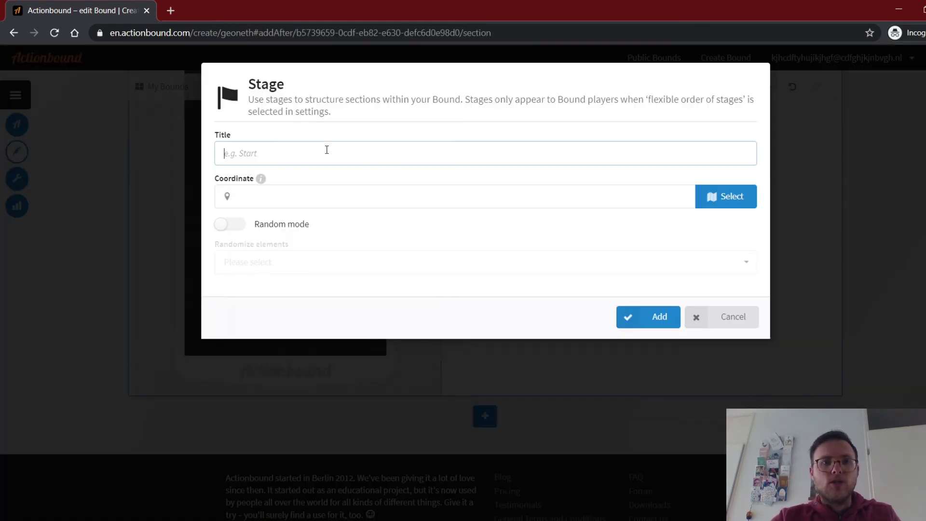
{"action": "type", "text": "End"}
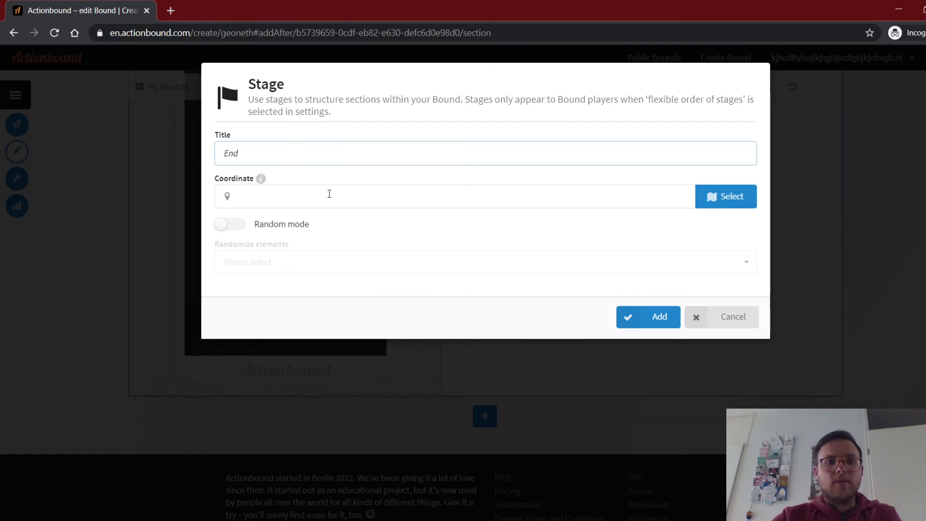
{"action": "left_click", "coordinate": [325, 205]}
Open the location map and navigate to the Janskerkhof area beside the Janskerk.
{"action": "left_click", "coordinate": [723, 198]}
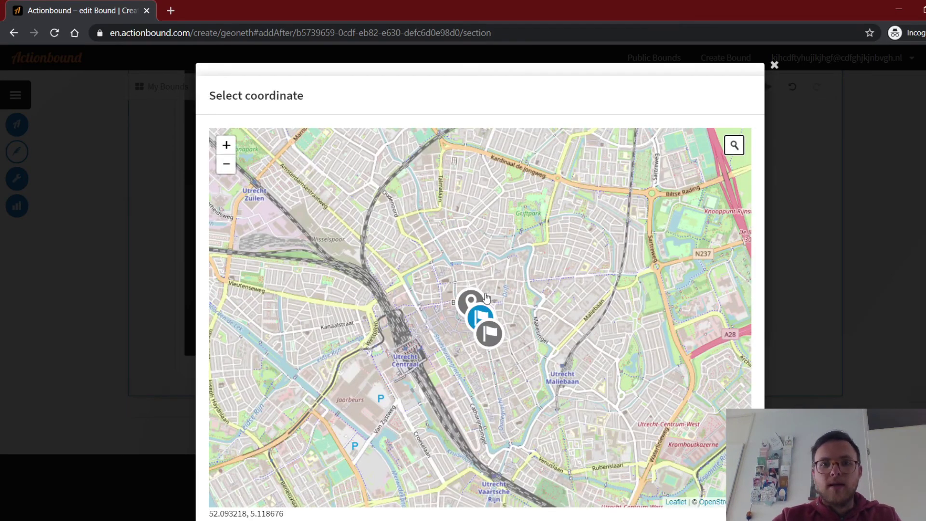
{"action": "scroll", "coordinate": [485, 297], "scroll_direction": "up", "scroll_amount": 3}
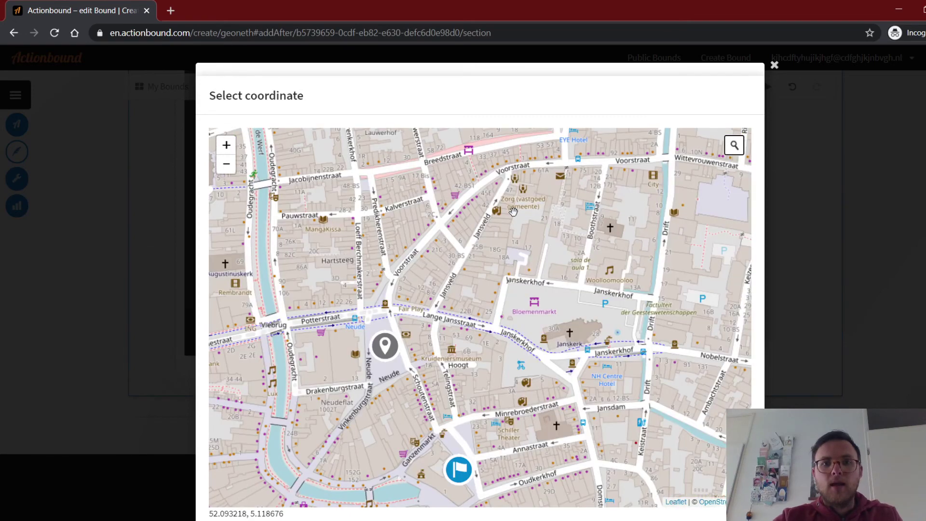
{"action": "left_click_drag", "start_coordinate": [521, 386], "coordinate": [513, 212]}
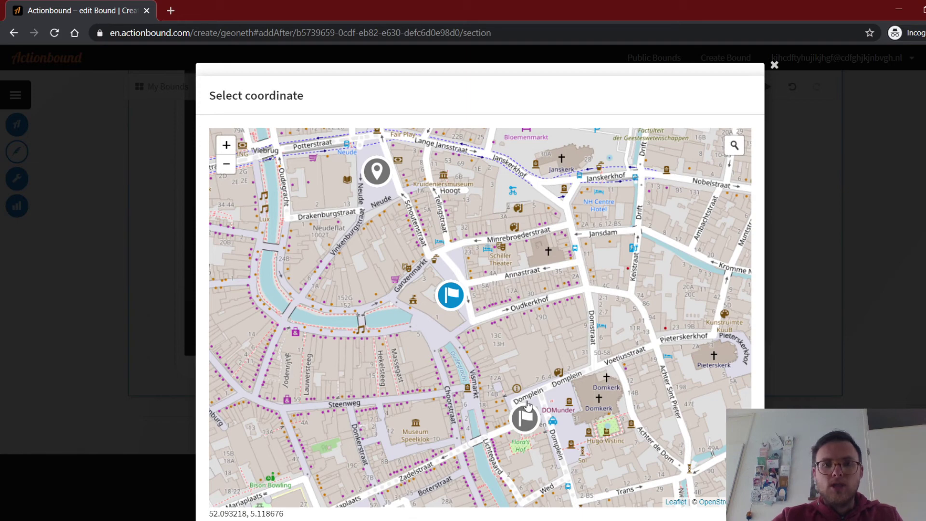
{"action": "left_click_drag", "start_coordinate": [556, 364], "coordinate": [508, 266]}
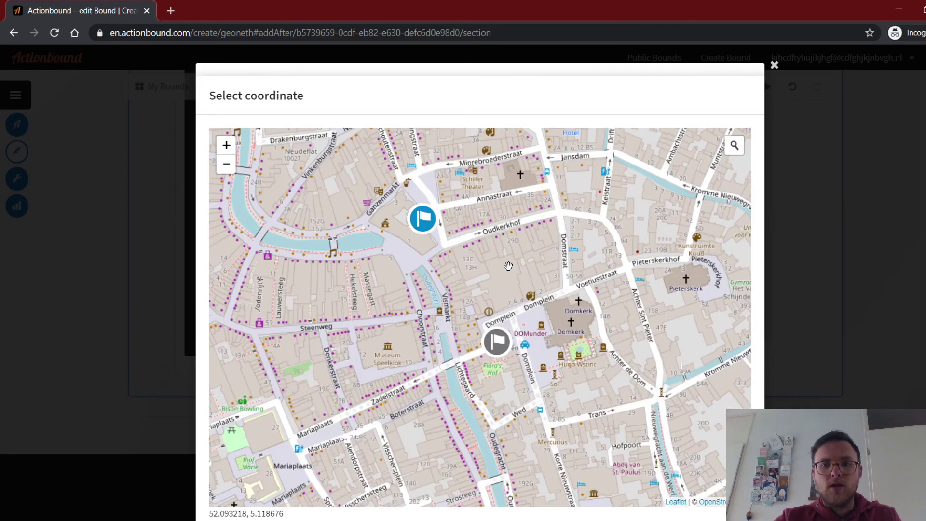
{"action": "mouse_move", "coordinate": [382, 158]}
{"action": "left_mouse_down"}
{"action": "mouse_move", "coordinate": [460, 277]}
{"action": "mouse_move", "coordinate": [502, 474]}
{"action": "left_mouse_up"}
{"action": "left_click_drag", "start_coordinate": [526, 200], "coordinate": [517, 386]}
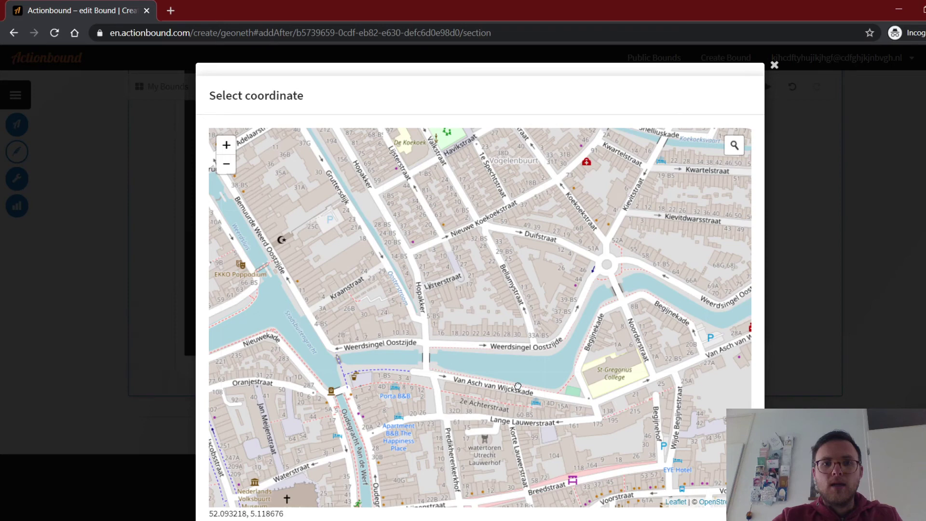
{"action": "left_click_drag", "start_coordinate": [514, 206], "coordinate": [556, 229]}
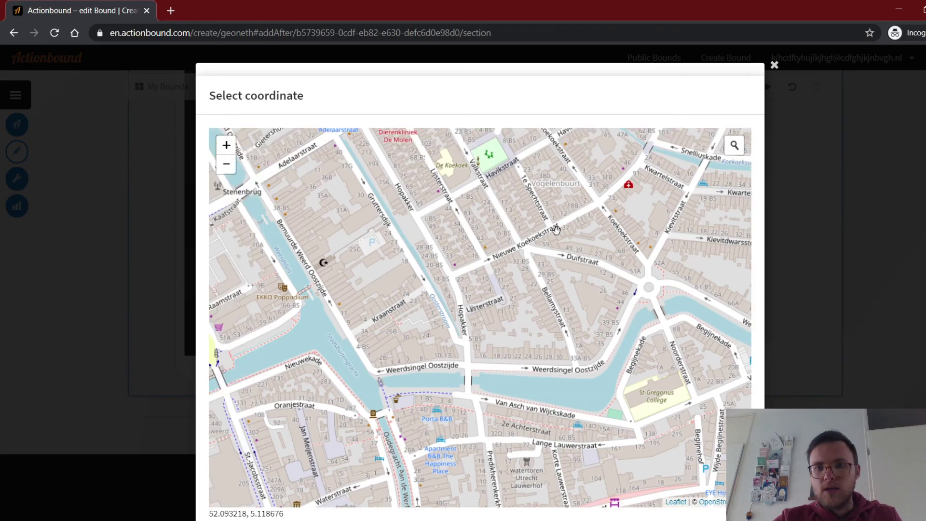
{"action": "left_click_drag", "start_coordinate": [324, 177], "coordinate": [468, 260]}
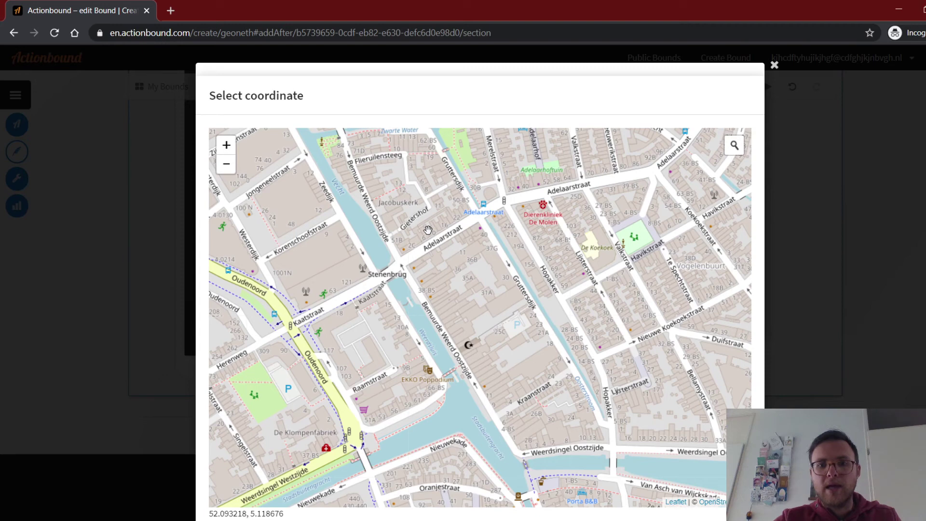
{"action": "left_click_drag", "start_coordinate": [619, 404], "coordinate": [382, 291]}
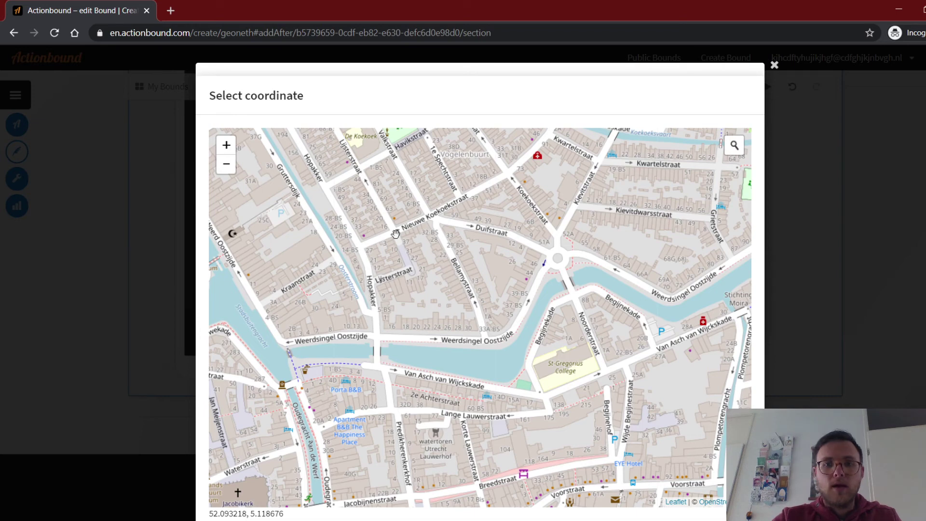
{"action": "left_click_drag", "start_coordinate": [395, 234], "coordinate": [429, 325]}
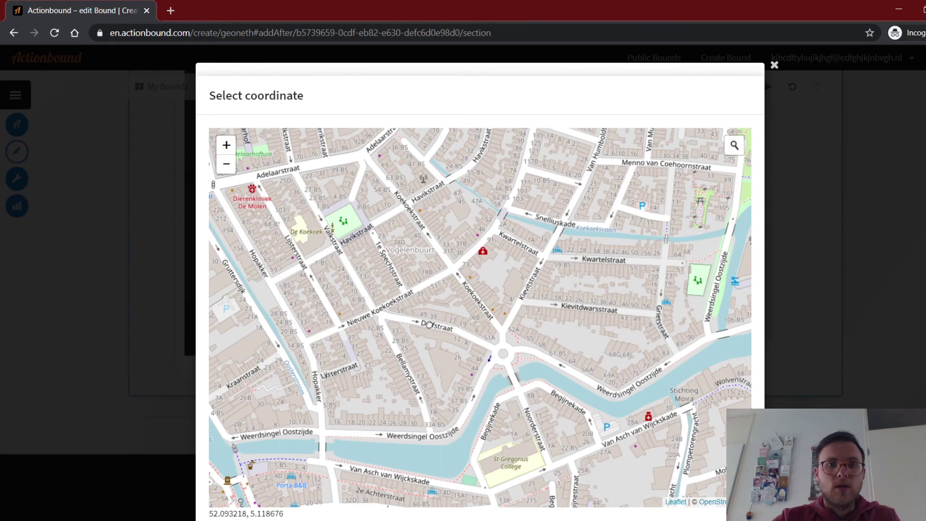
{"action": "left_click_drag", "start_coordinate": [429, 324], "coordinate": [364, 152]}
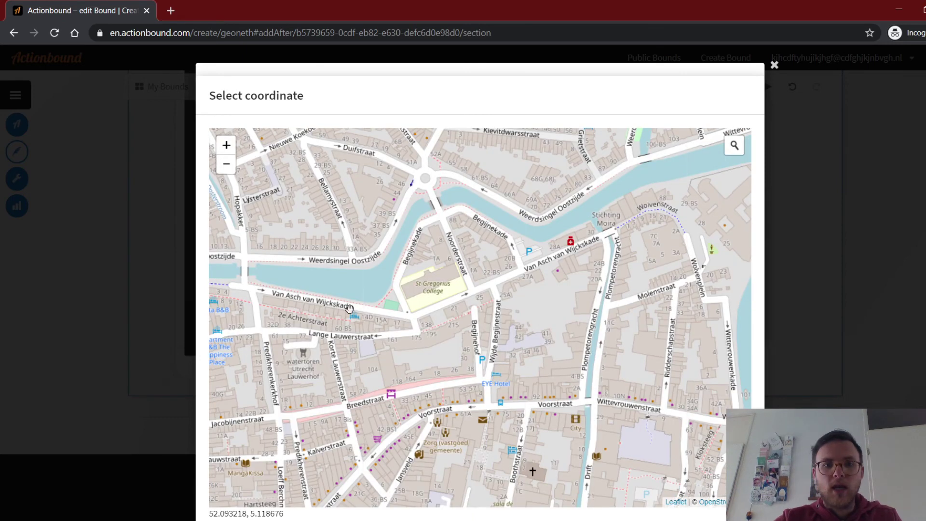
{"action": "left_click_drag", "start_coordinate": [349, 307], "coordinate": [490, 251]}
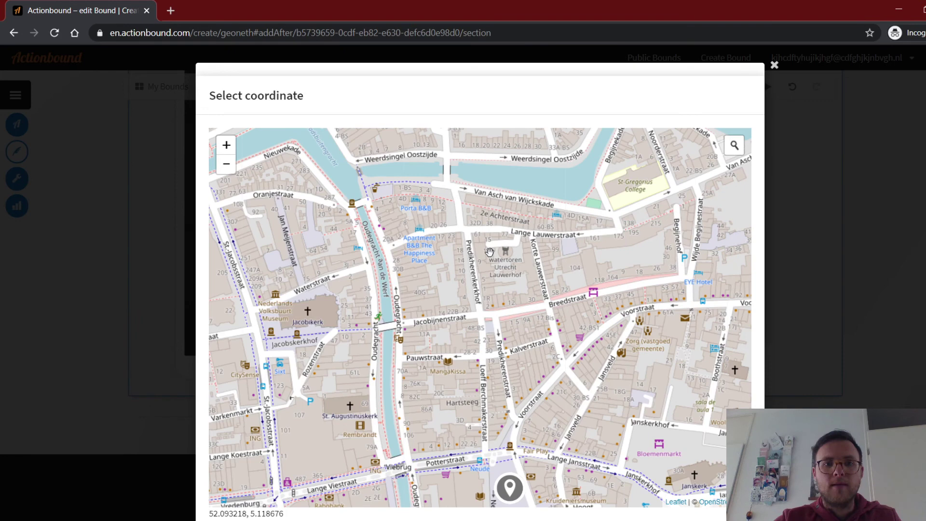
{"action": "left_click_drag", "start_coordinate": [710, 152], "coordinate": [493, 353]}
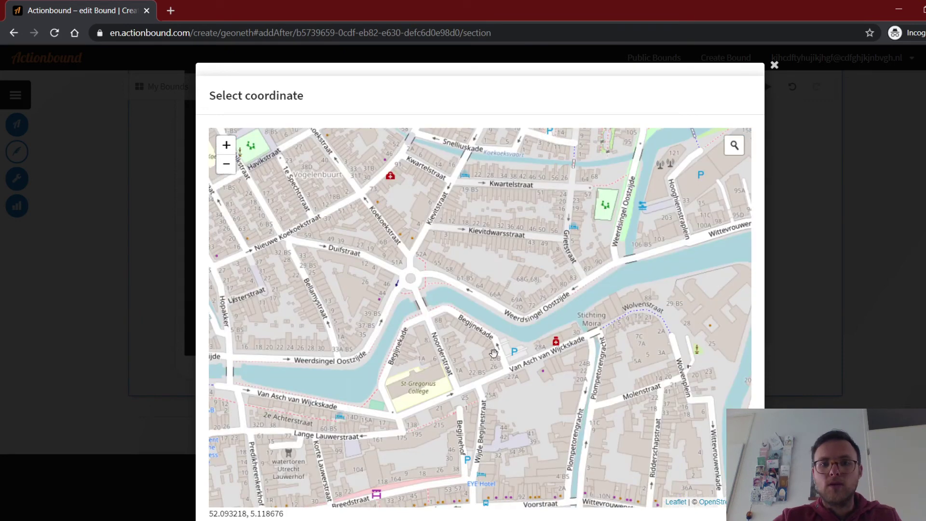
{"action": "scroll", "coordinate": [493, 354], "scroll_direction": "down", "scroll_amount": 1}
{"action": "left_click_drag", "start_coordinate": [575, 379], "coordinate": [526, 403]}
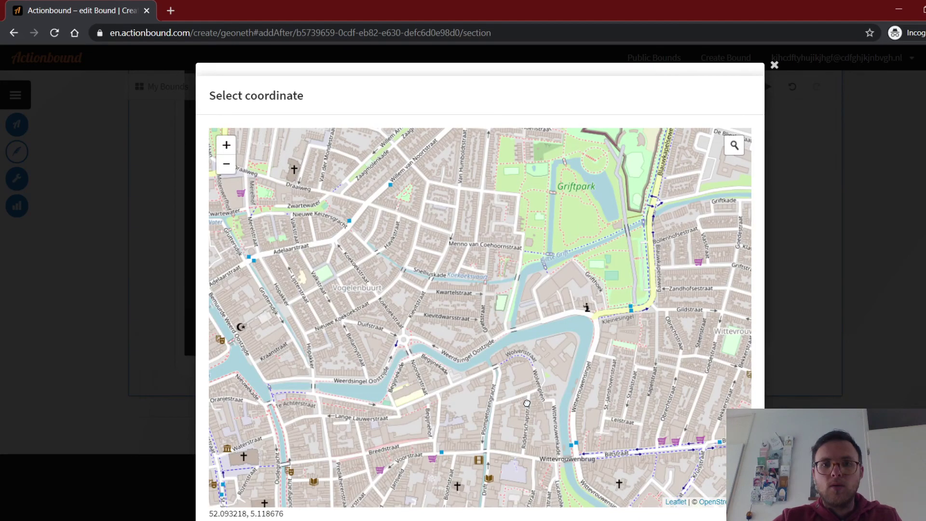
{"action": "scroll", "coordinate": [527, 402], "scroll_direction": "up", "scroll_amount": 4}
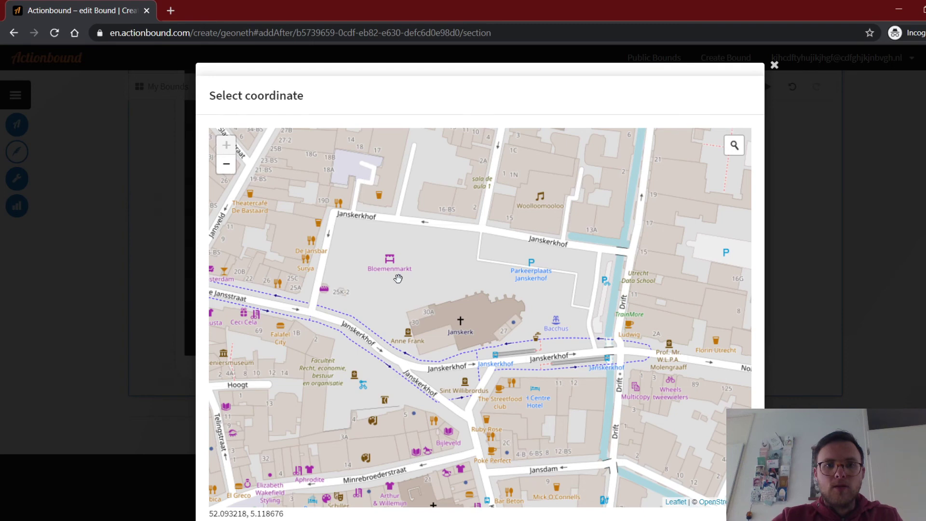
Place the End marker at 52.093570, 5.121288, confirm it, and add the End stage.
{"action": "left_click", "coordinate": [398, 278]}
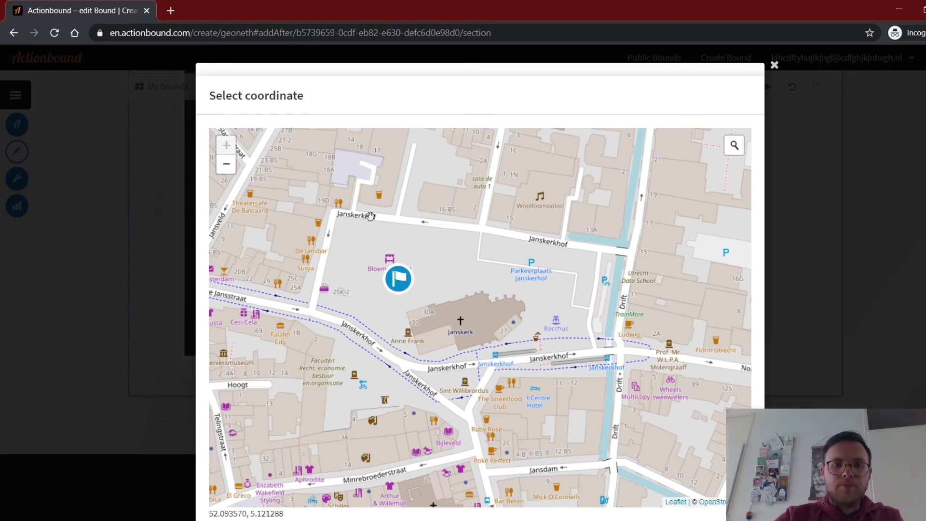
{"action": "scroll", "coordinate": [806, 144], "scroll_direction": "down", "scroll_amount": 2}
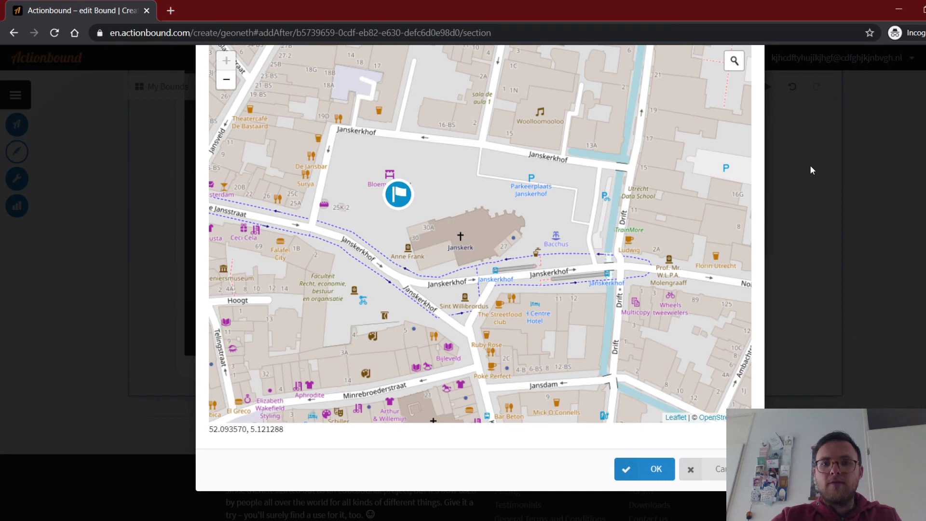
{"action": "left_click", "coordinate": [645, 469]}
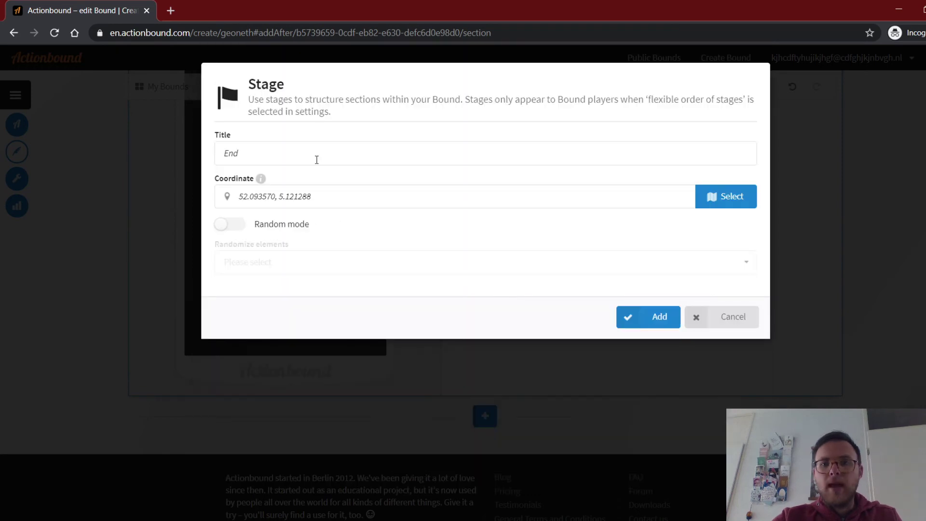
{"action": "left_click", "coordinate": [658, 324]}
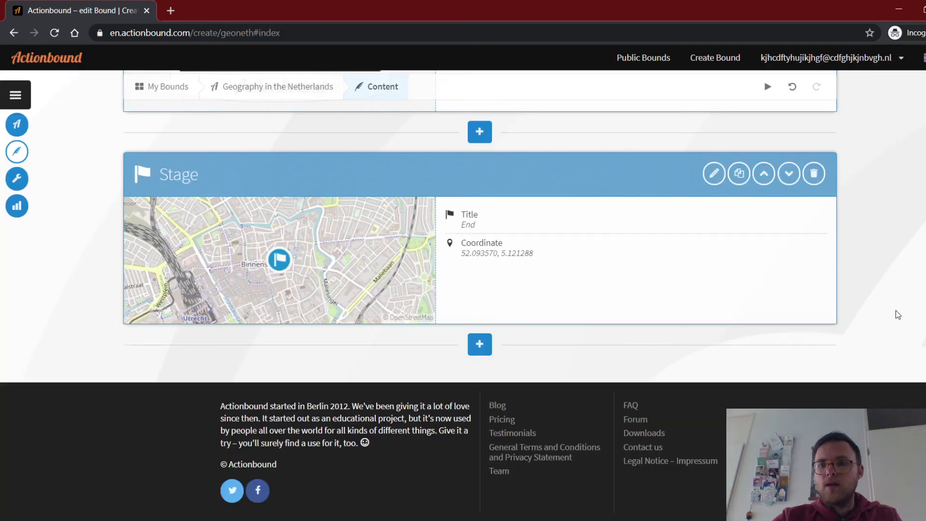
{"action": "scroll", "coordinate": [898, 315], "scroll_direction": "up", "scroll_amount": 14}
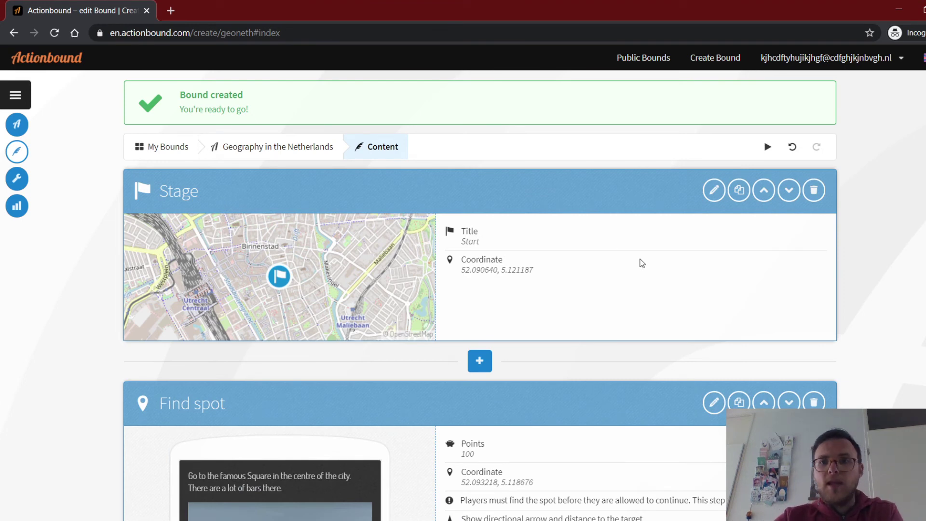
{"action": "scroll", "coordinate": [775, 197], "scroll_direction": "down", "scroll_amount": 3}
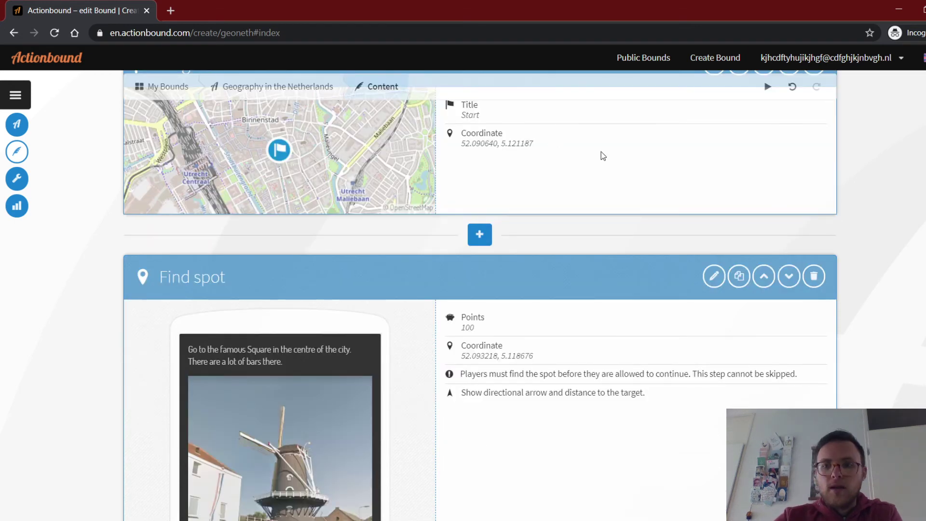
{"action": "scroll", "coordinate": [886, 174], "scroll_direction": "down", "scroll_amount": 3}
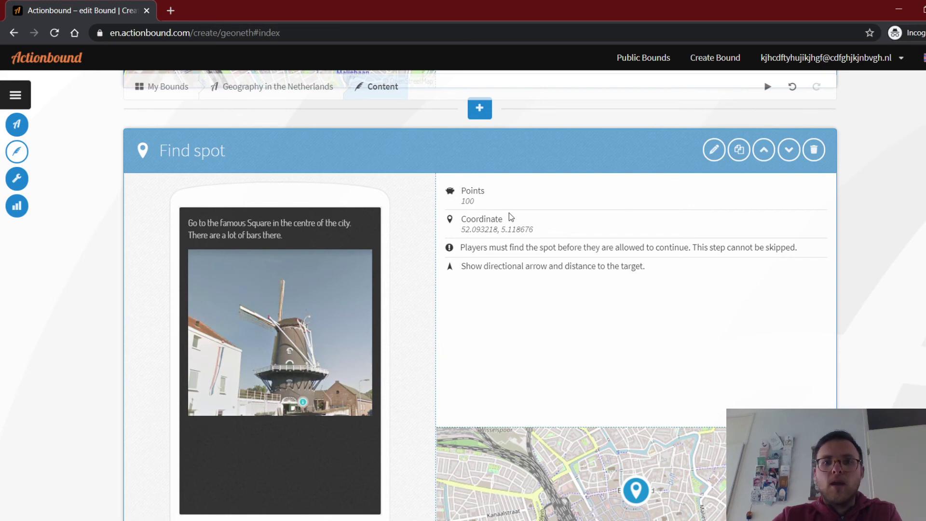
{"action": "scroll", "coordinate": [510, 216], "scroll_direction": "down", "scroll_amount": 8}
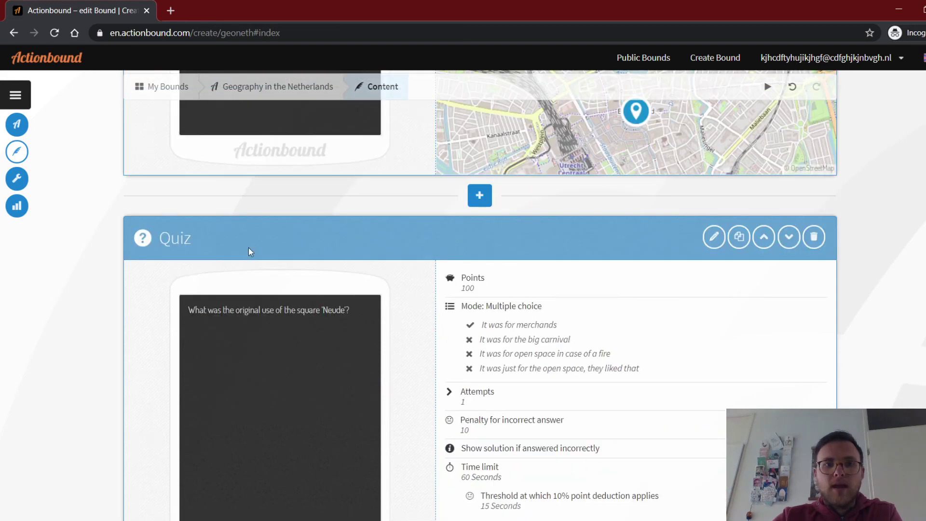
{"action": "scroll", "coordinate": [250, 252], "scroll_direction": "down", "scroll_amount": 8}
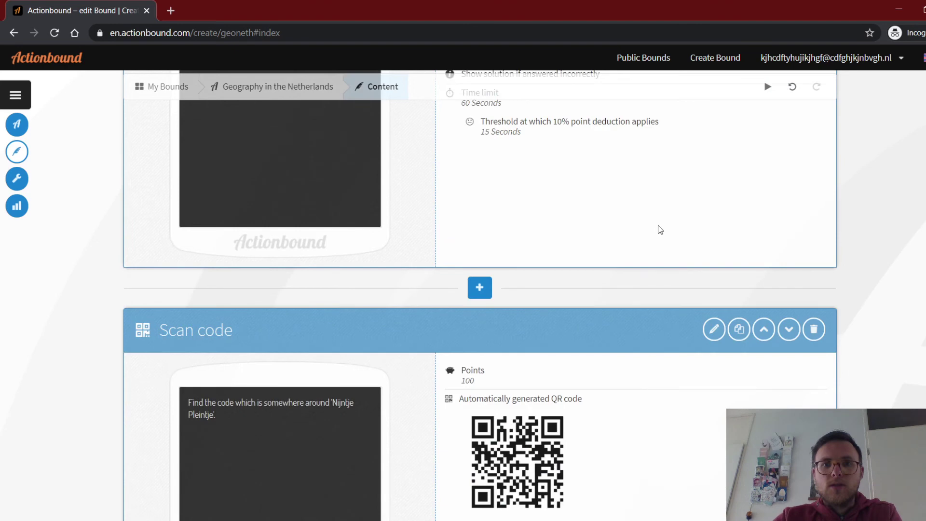
{"action": "scroll", "coordinate": [661, 229], "scroll_direction": "down", "scroll_amount": 3}
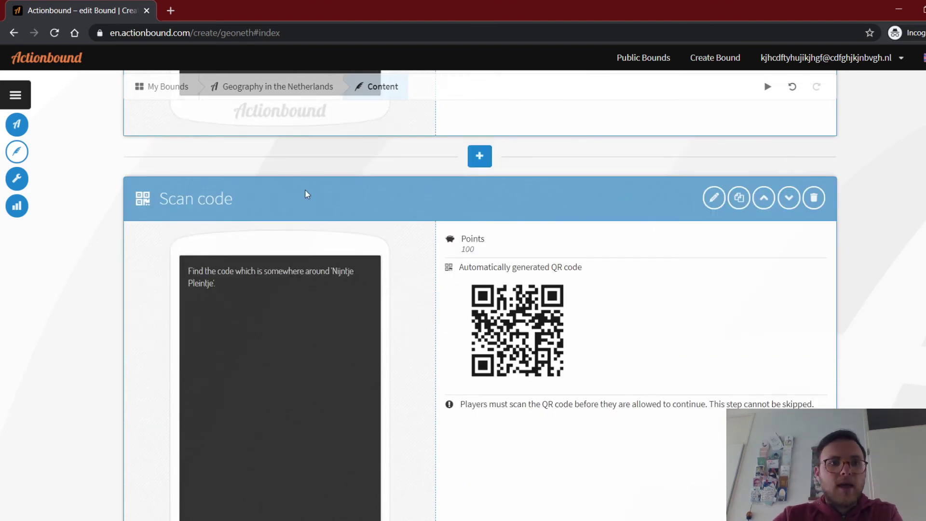
{"action": "scroll", "coordinate": [338, 220], "scroll_direction": "down", "scroll_amount": 3}
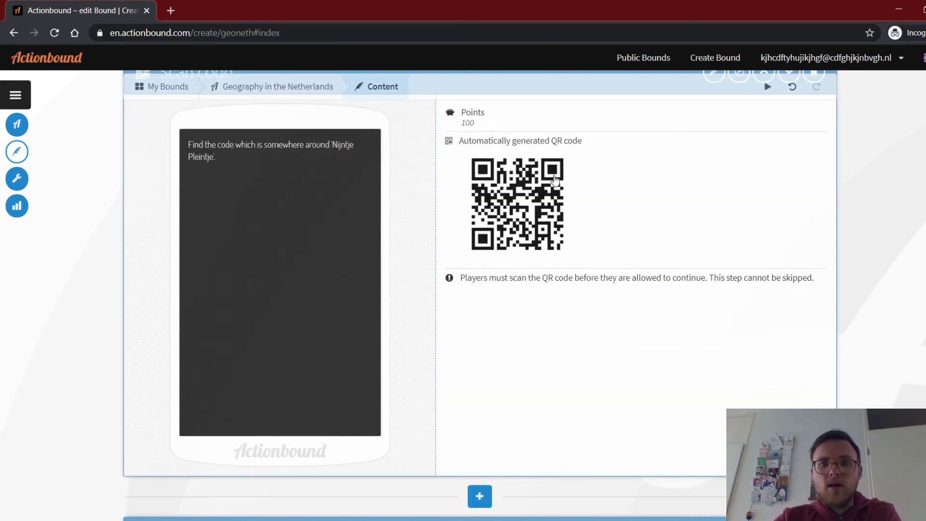
{"action": "scroll", "coordinate": [859, 187], "scroll_direction": "down", "scroll_amount": 7}
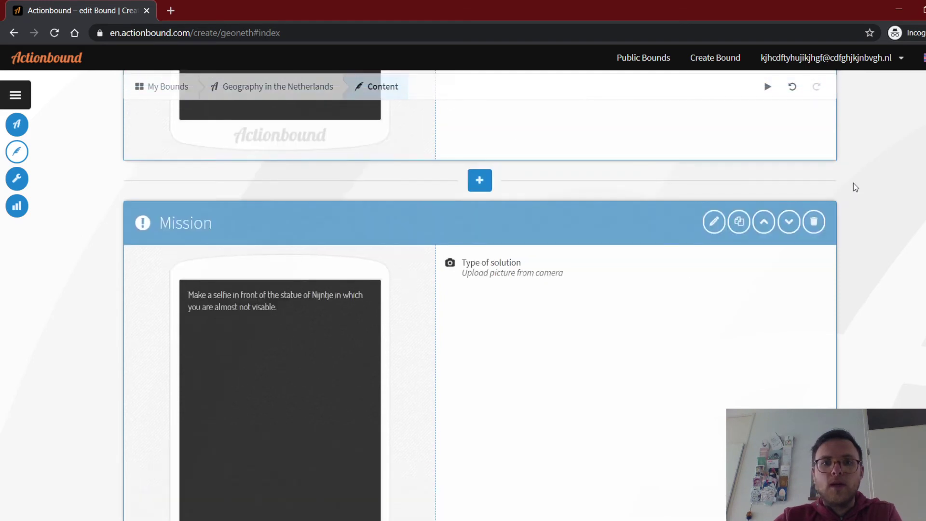
{"action": "scroll", "coordinate": [357, 316], "scroll_direction": "down", "scroll_amount": 3}
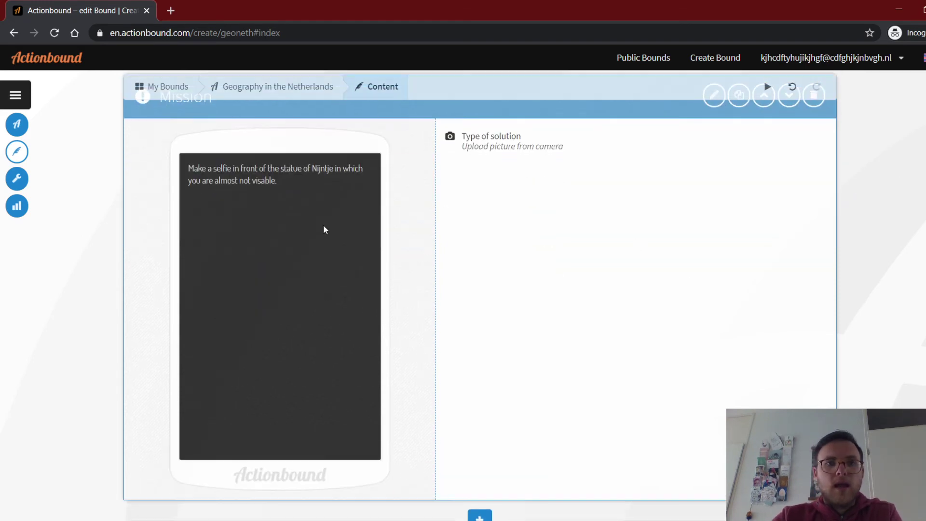
{"action": "scroll", "coordinate": [849, 223], "scroll_direction": "down", "scroll_amount": 5}
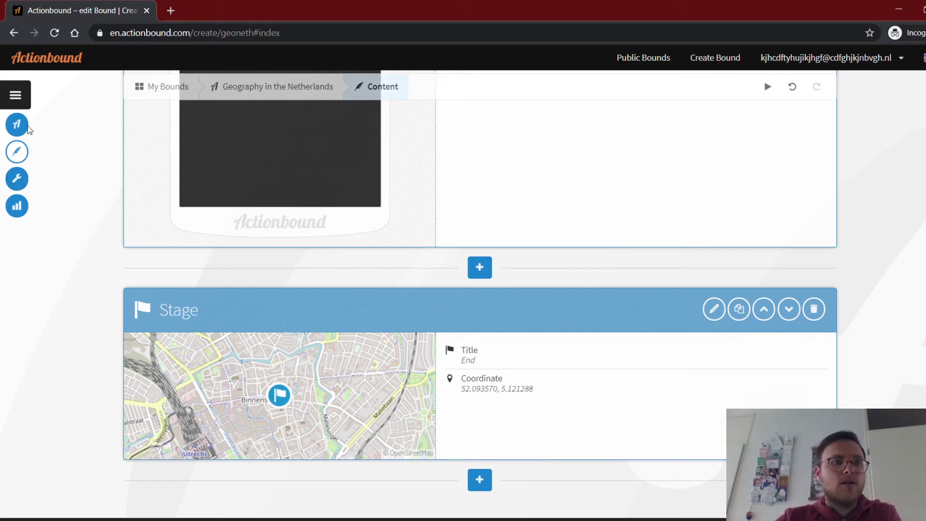
Open the bound's Settings page and leave public results set to Hide results.
{"action": "left_click", "coordinate": [19, 184]}
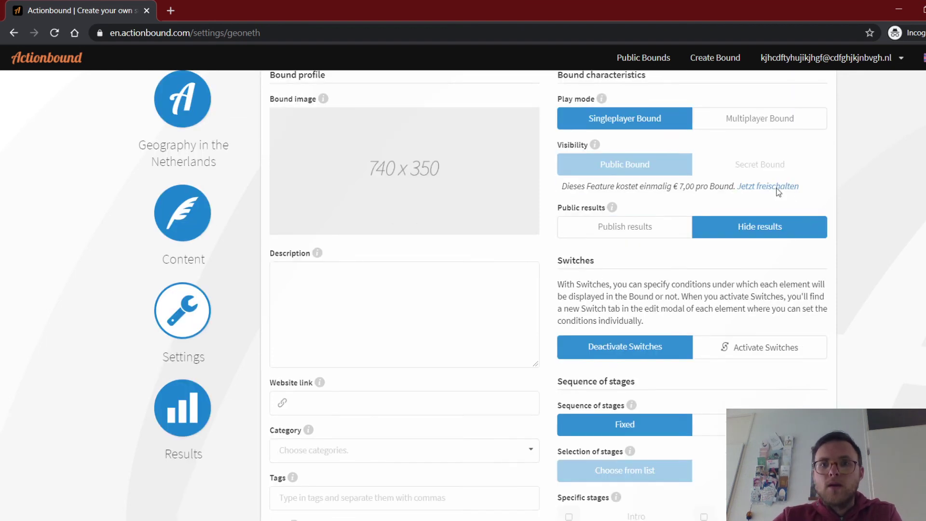
{"action": "scroll", "coordinate": [642, 192], "scroll_direction": "down", "scroll_amount": 1}
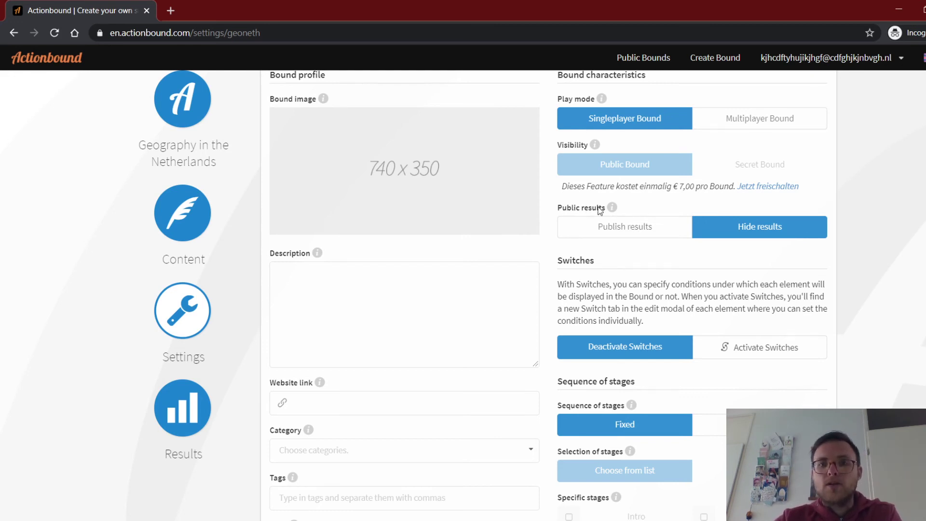
{"action": "left_click", "coordinate": [625, 234]}
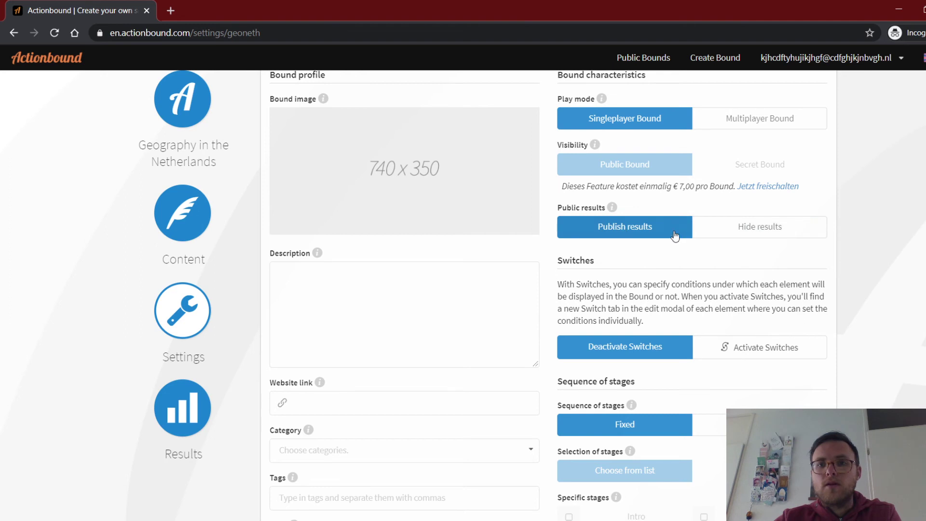
{"action": "left_click", "coordinate": [766, 229]}
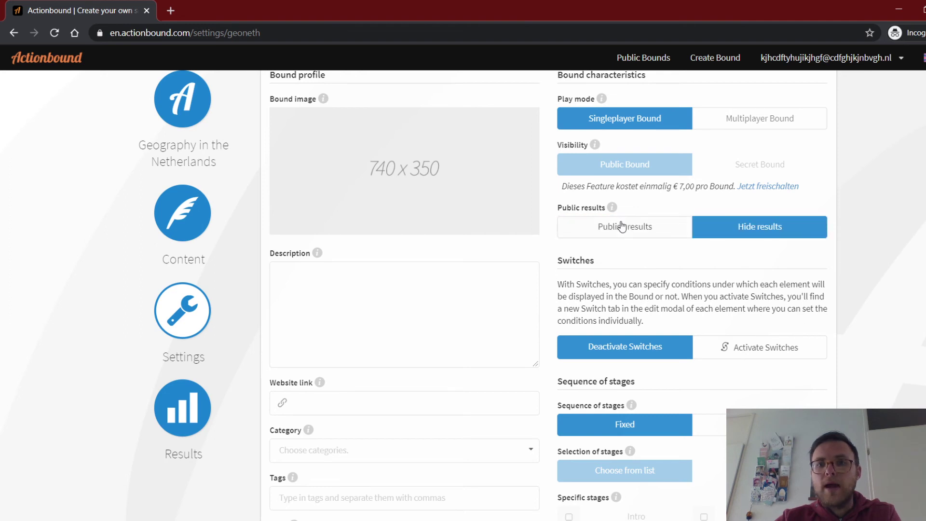
{"action": "left_click", "coordinate": [622, 226]}
{"action": "left_click", "coordinate": [746, 226]}
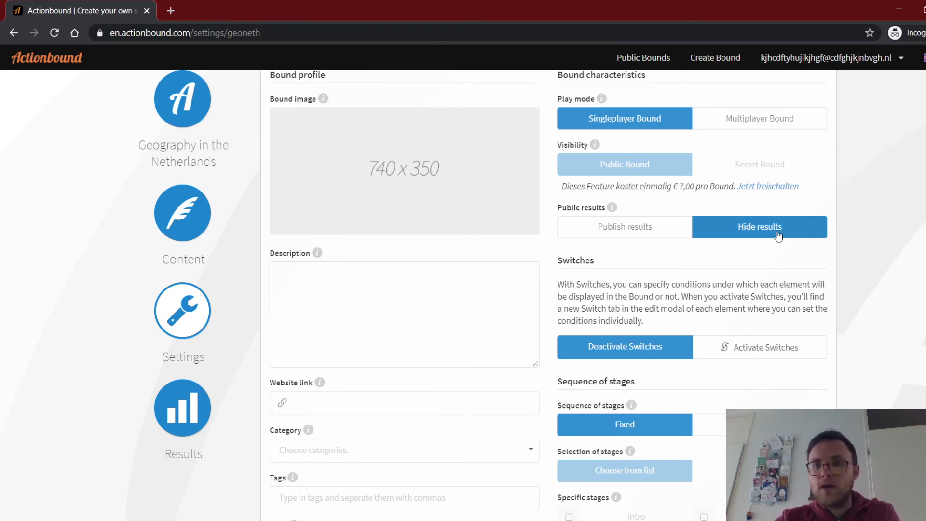
{"action": "scroll", "coordinate": [876, 222], "scroll_direction": "down", "scroll_amount": 1}
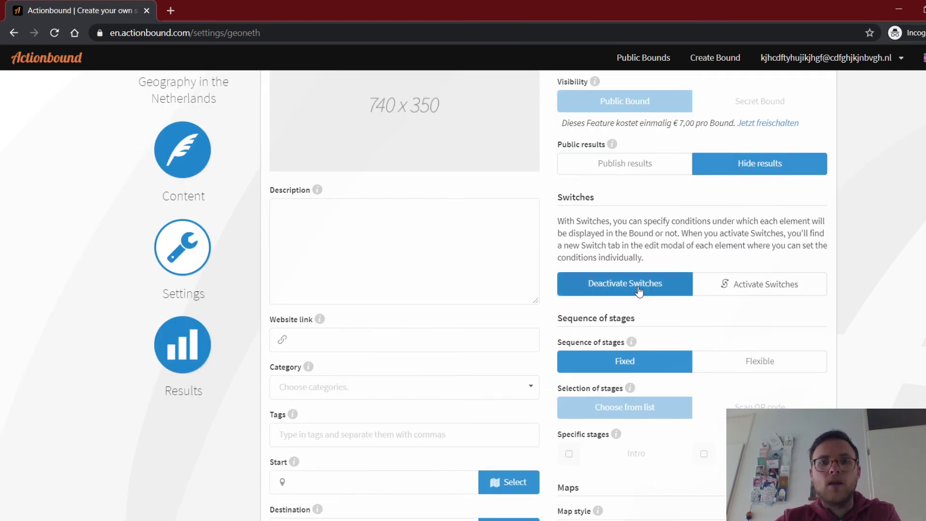
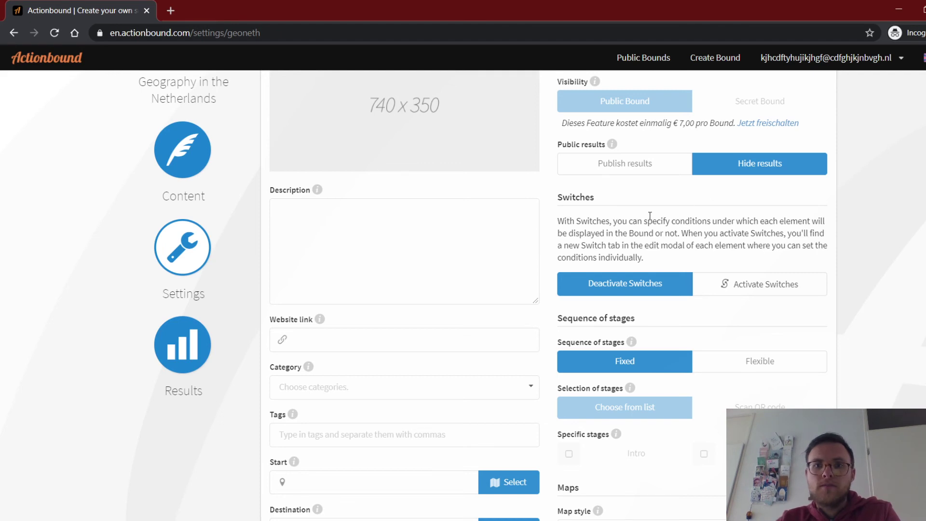
Tick Intro and Outro as specific stages, then set the stage sequence back to Fixed.
{"action": "scroll", "coordinate": [639, 193], "scroll_direction": "down", "scroll_amount": 1}
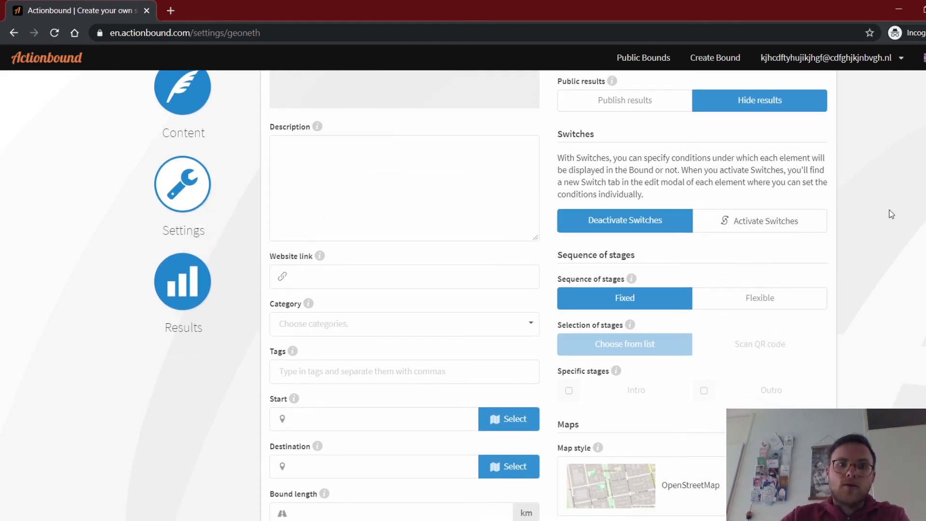
{"action": "scroll", "coordinate": [800, 229], "scroll_direction": "down", "scroll_amount": 2}
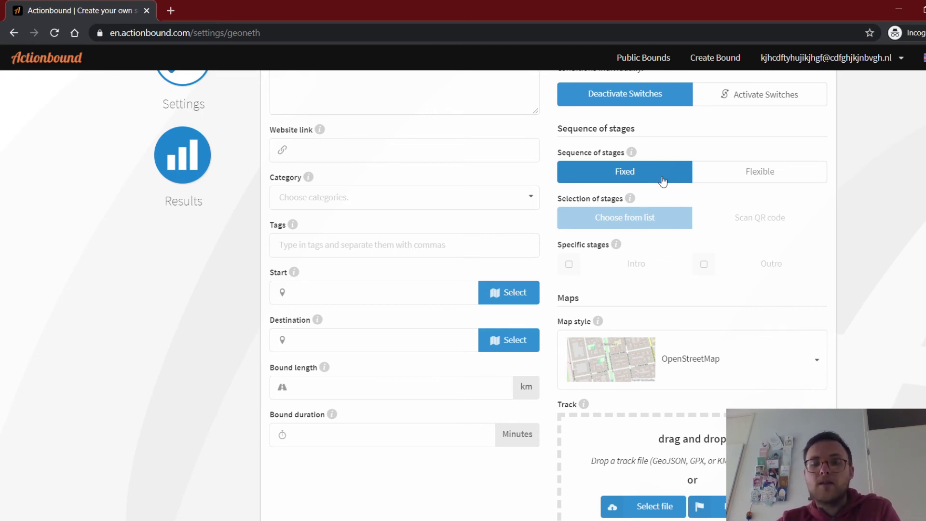
{"action": "left_click", "coordinate": [771, 178]}
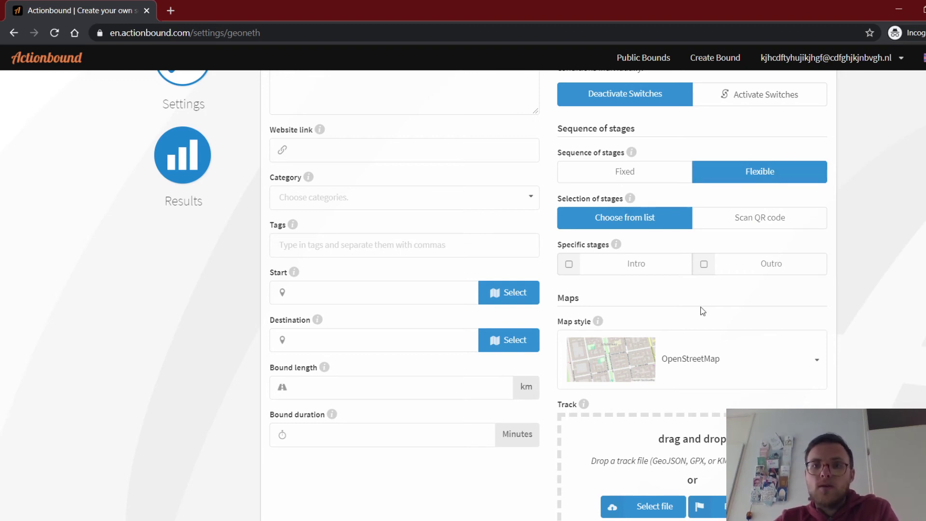
{"action": "left_click", "coordinate": [569, 266]}
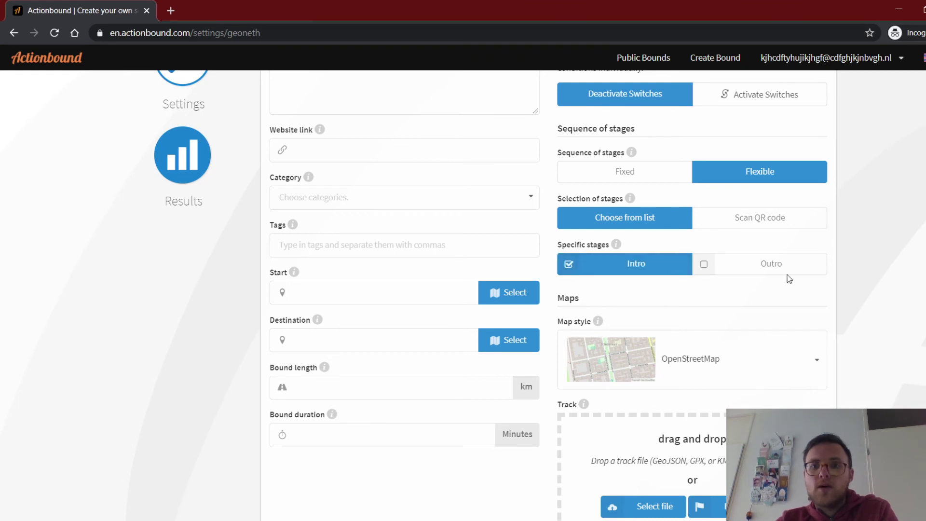
{"action": "left_click", "coordinate": [704, 266]}
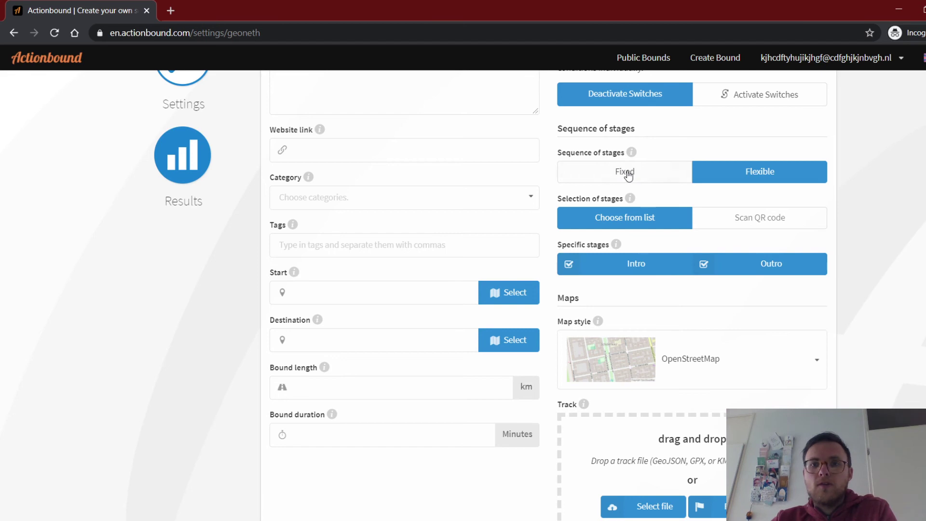
{"action": "left_click", "coordinate": [628, 174]}
{"action": "scroll", "coordinate": [764, 223], "scroll_direction": "down", "scroll_amount": 3}
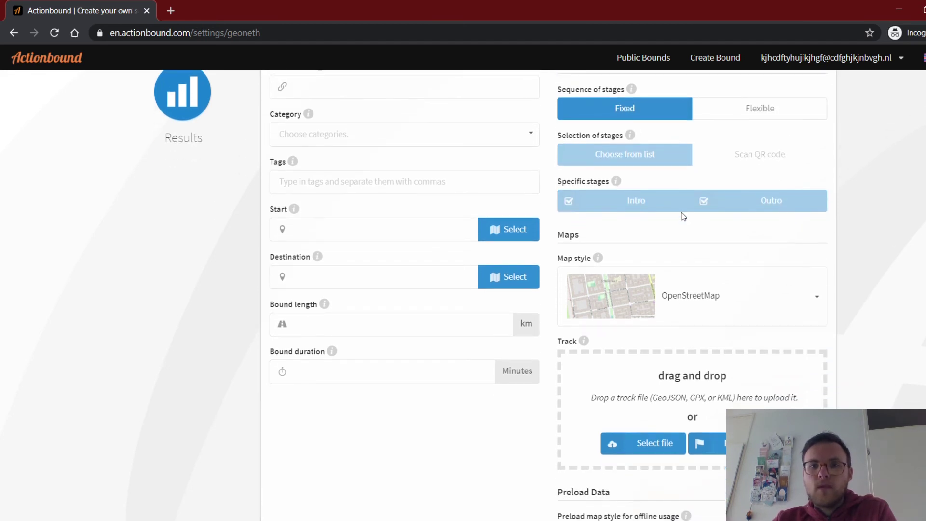
{"action": "left_click", "coordinate": [760, 240]}
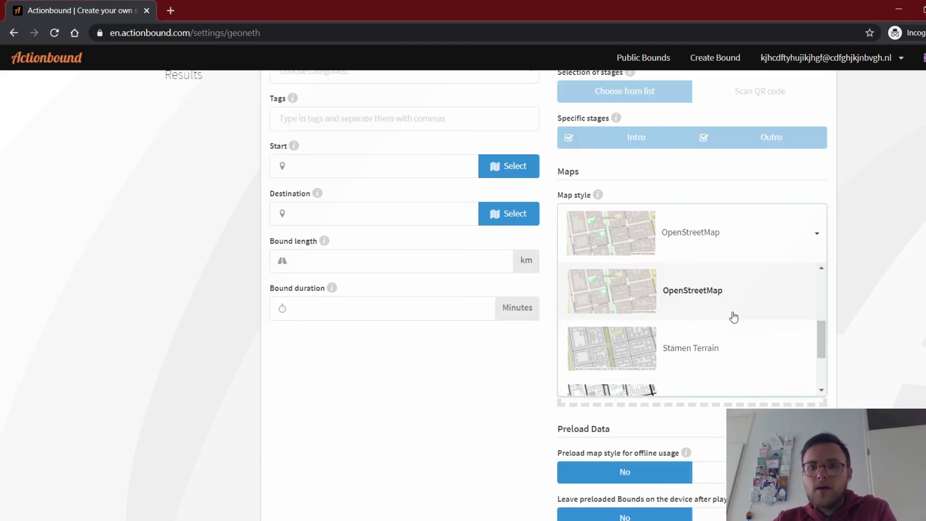
{"action": "scroll", "coordinate": [730, 328], "scroll_direction": "up", "scroll_amount": 2}
{"action": "scroll", "coordinate": [730, 328], "scroll_direction": "up", "scroll_amount": 1}
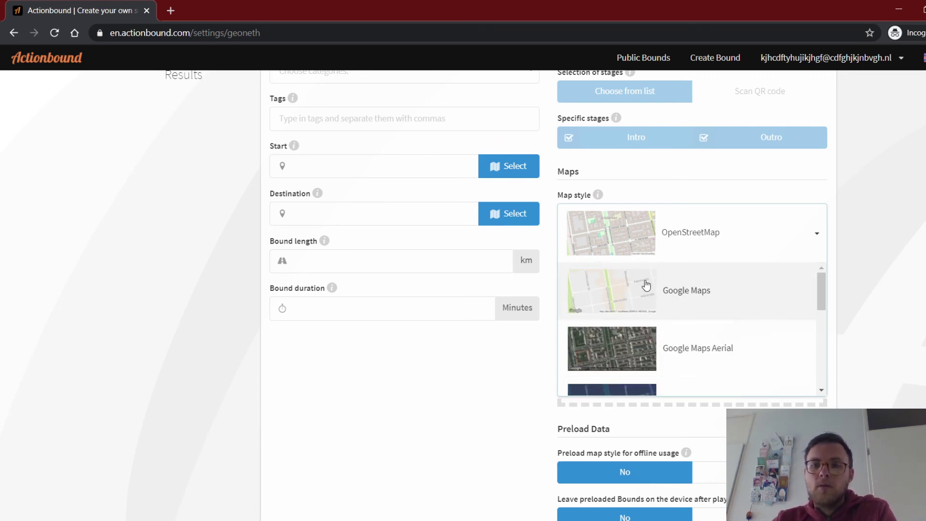
{"action": "scroll", "coordinate": [682, 300], "scroll_direction": "down", "scroll_amount": 2}
{"action": "scroll", "coordinate": [682, 300], "scroll_direction": "down", "scroll_amount": 1}
{"action": "scroll", "coordinate": [709, 292], "scroll_direction": "up", "scroll_amount": 2}
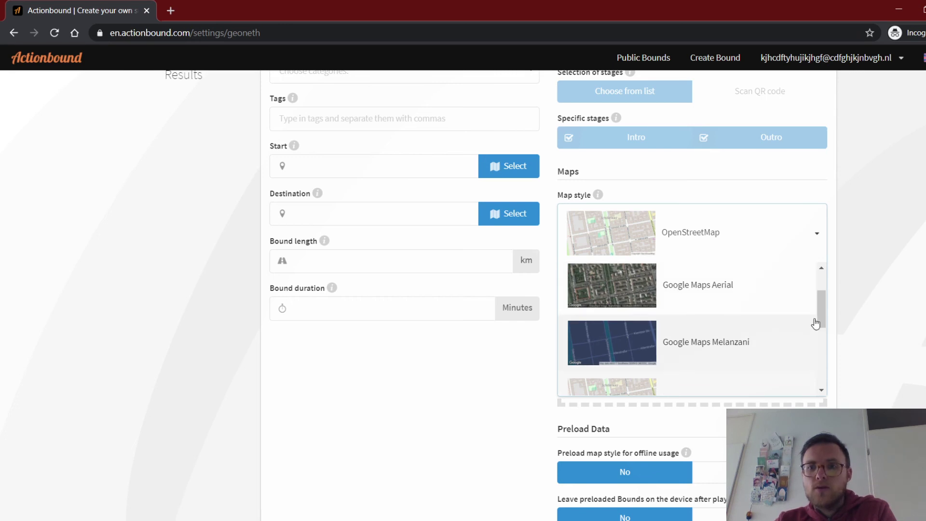
{"action": "left_click_drag", "start_coordinate": [823, 310], "coordinate": [822, 375]}
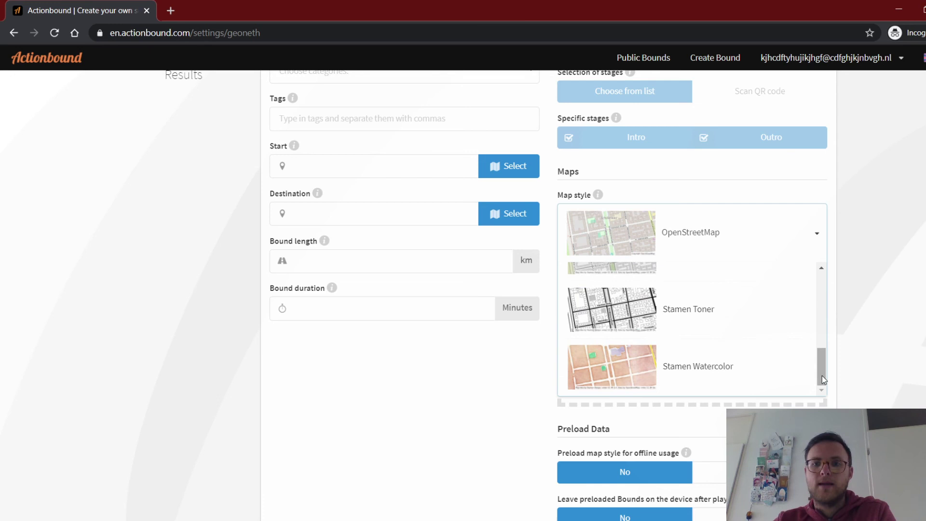
{"action": "left_click", "coordinate": [861, 304]}
{"action": "scroll", "coordinate": [849, 272], "scroll_direction": "down", "scroll_amount": 2}
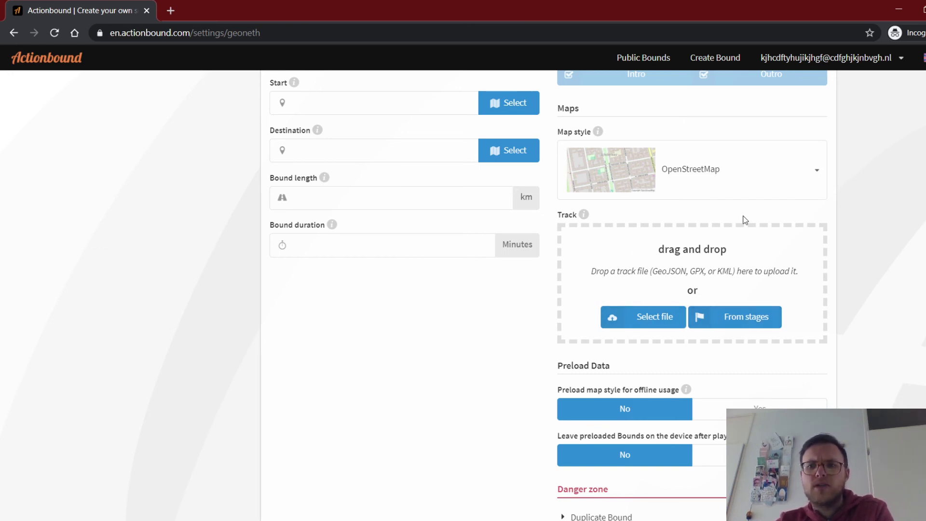
Set 'Preload map style for offline usage' and 'Leave preloaded Bounds on the device' to Yes.
{"action": "scroll", "coordinate": [910, 222], "scroll_direction": "down", "scroll_amount": 3}
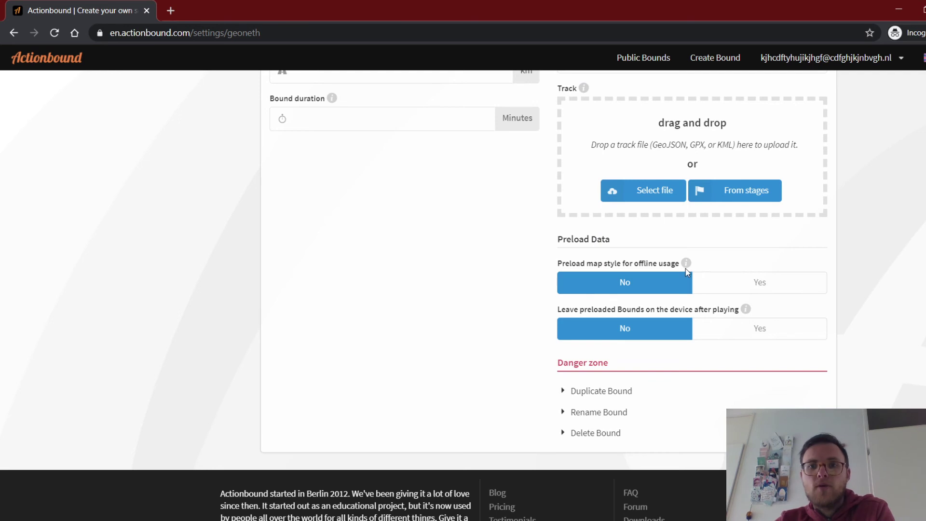
{"action": "mouse_move", "coordinate": [686, 264]}
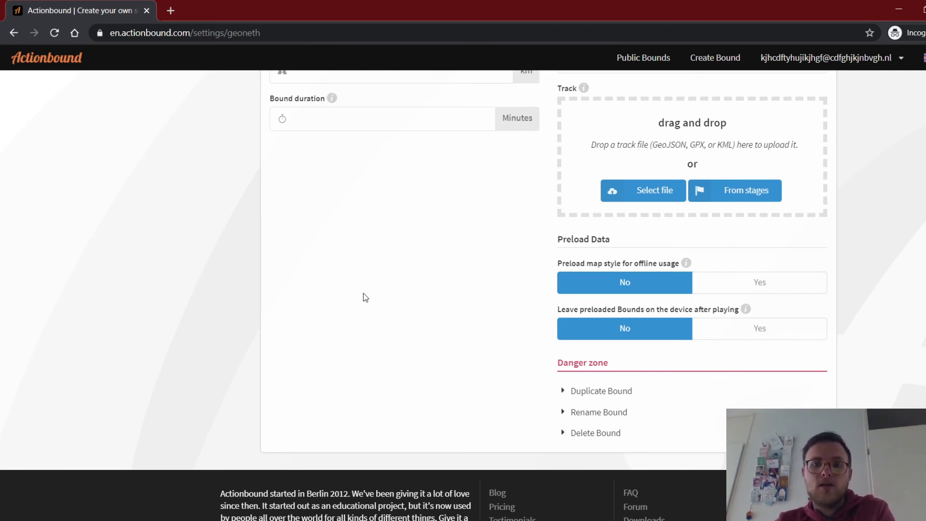
{"action": "left_click", "coordinate": [770, 285]}
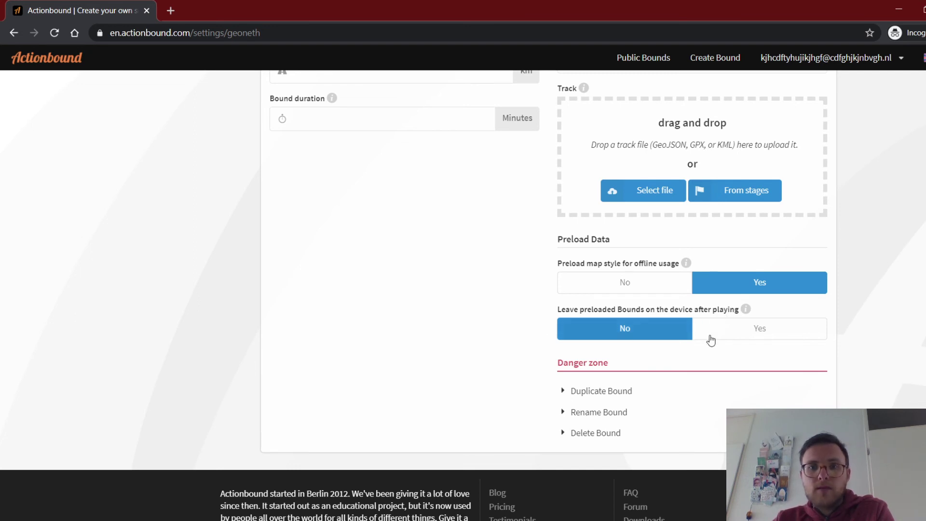
{"action": "mouse_move", "coordinate": [747, 314]}
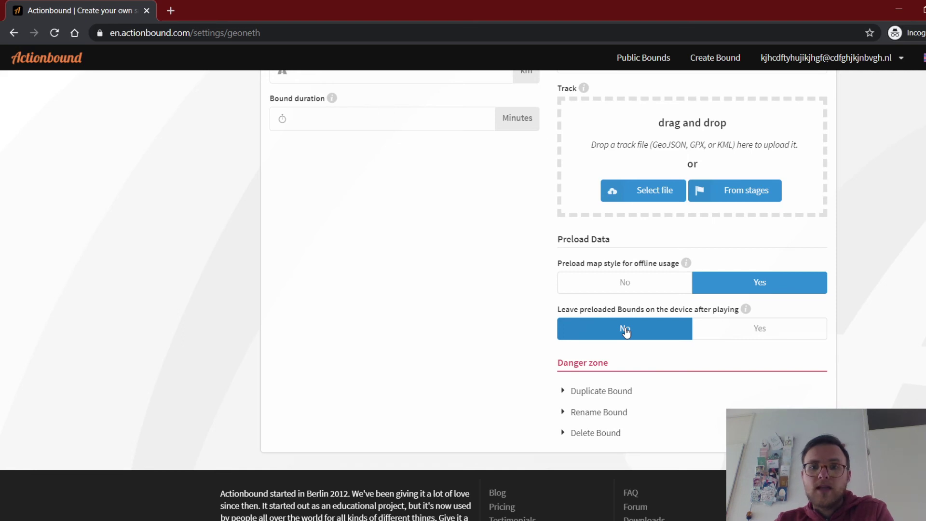
{"action": "left_click", "coordinate": [762, 331]}
Choose the windmill photo Sint-janskerkstraat.JPG from the Media Library as the bound image.
{"action": "scroll", "coordinate": [388, 312], "scroll_direction": "up", "scroll_amount": 10}
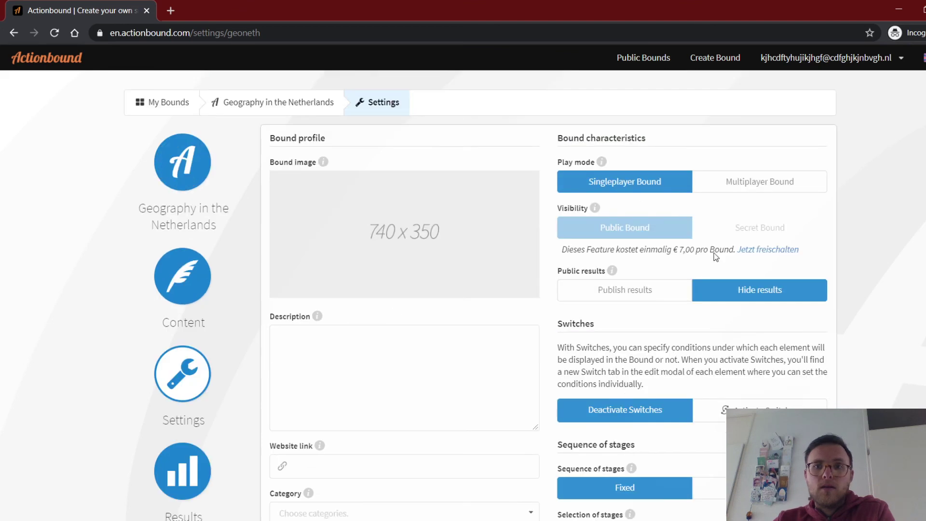
{"action": "left_click_drag", "start_coordinate": [653, 138], "coordinate": [557, 136]}
{"action": "left_click_drag", "start_coordinate": [325, 138], "coordinate": [269, 138]}
{"action": "mouse_move", "coordinate": [362, 211]}
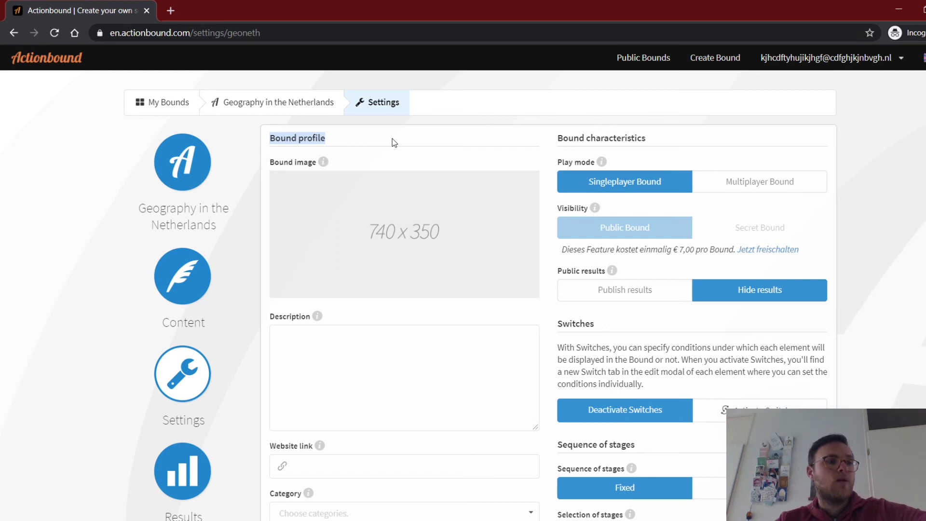
{"action": "mouse_move", "coordinate": [354, 193]}
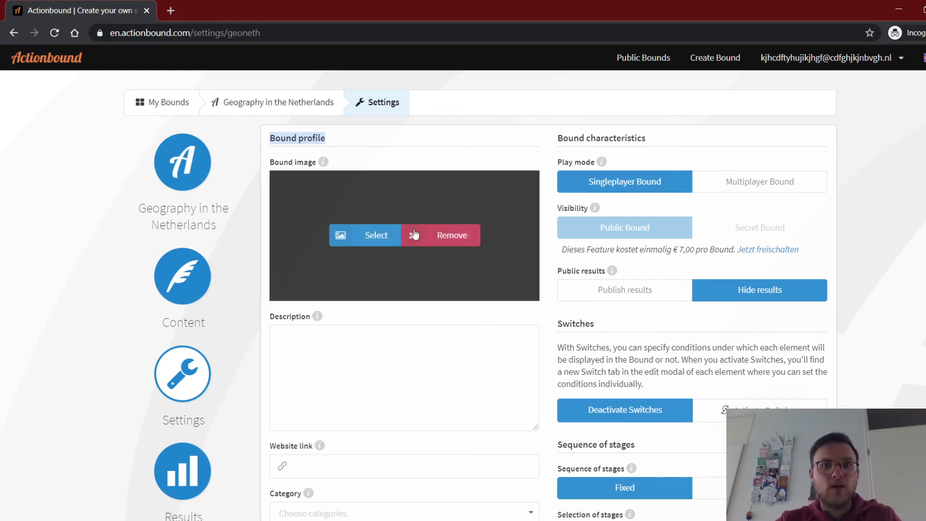
{"action": "left_click", "coordinate": [367, 229]}
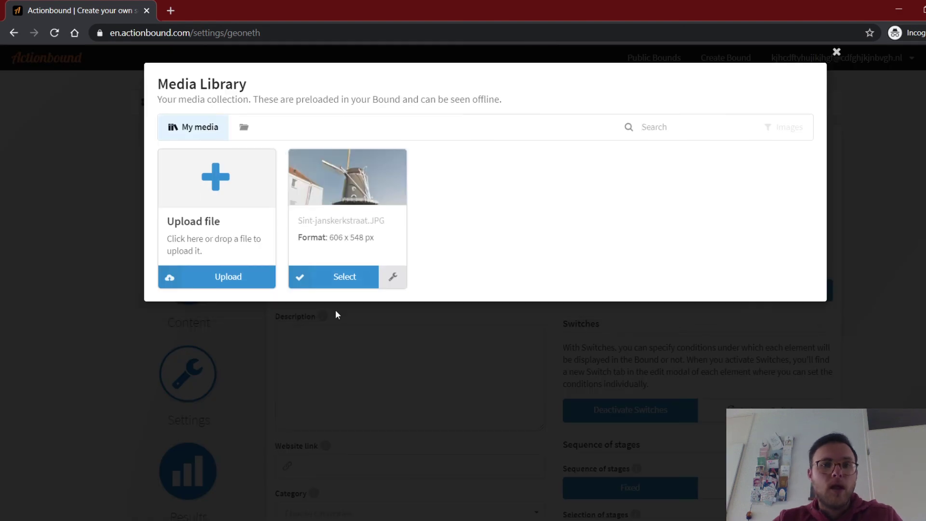
{"action": "left_click", "coordinate": [338, 278]}
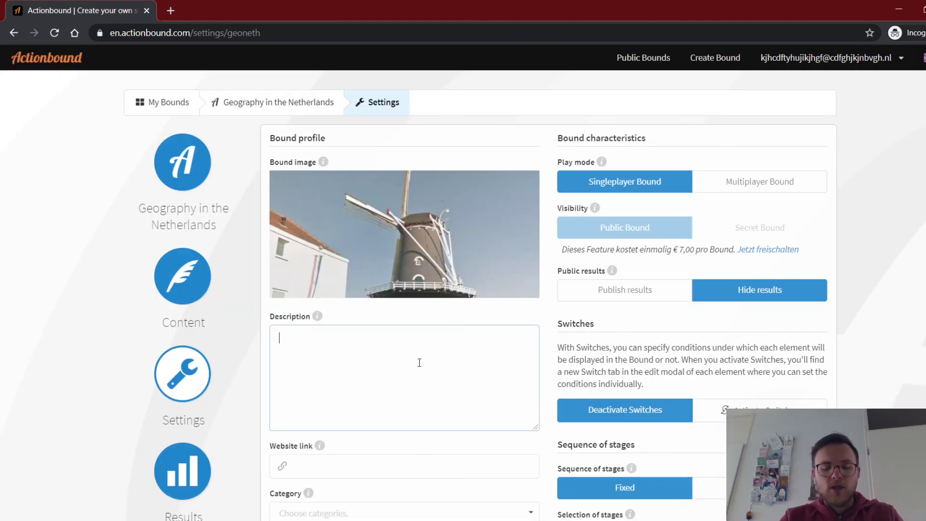
Enter the description 'This is a bound in the centre of Utrecht. You will visit famous places, very nice!'.
{"action": "type", "text": "This is a"}
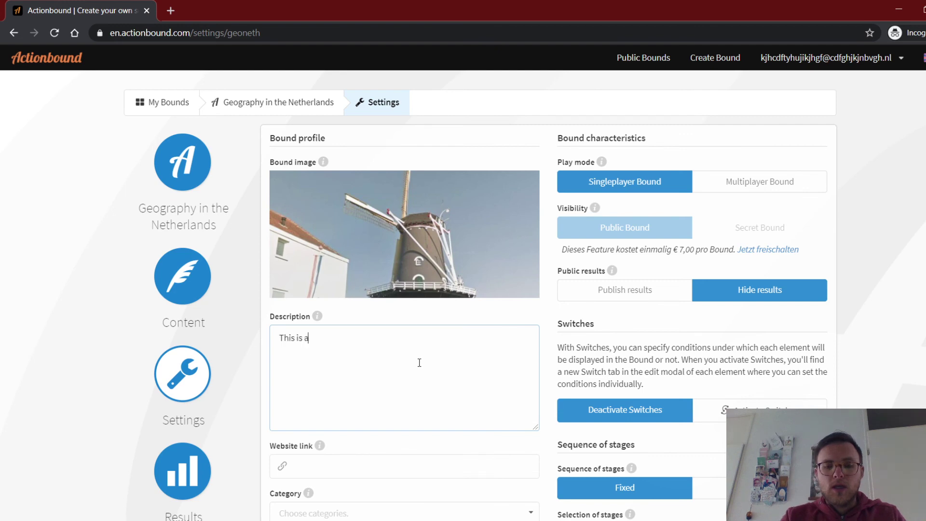
{"action": "type", "text": " bound "}
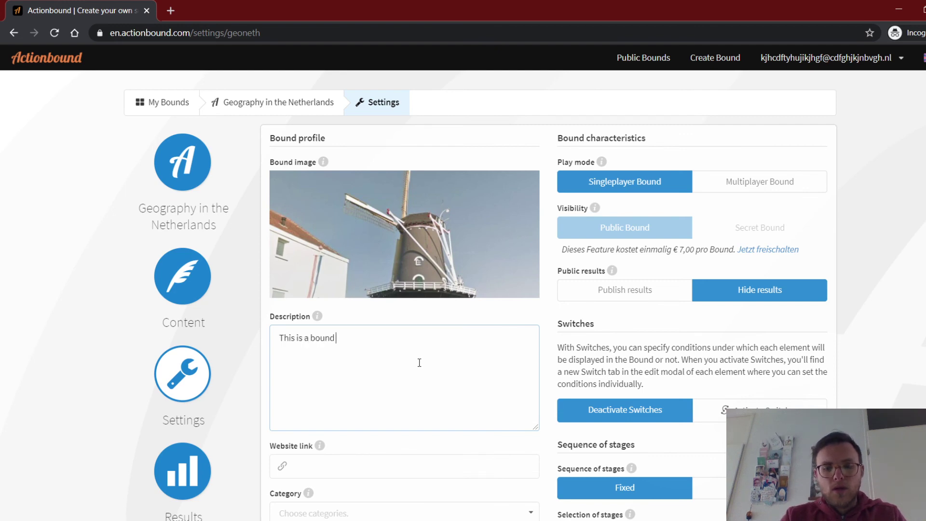
{"action": "type", "text": "in the ce"}
{"action": "type", "text": "ntre"}
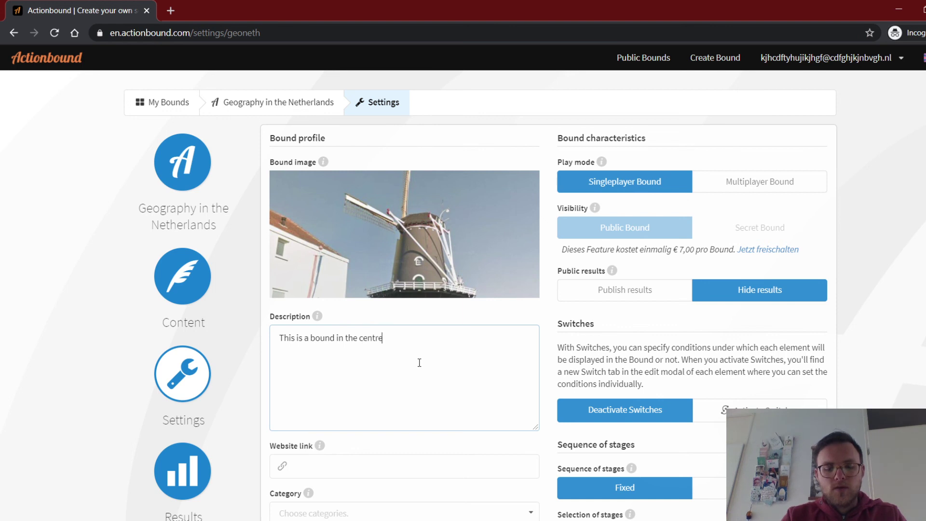
{"action": "type", "text": " of Utrec"}
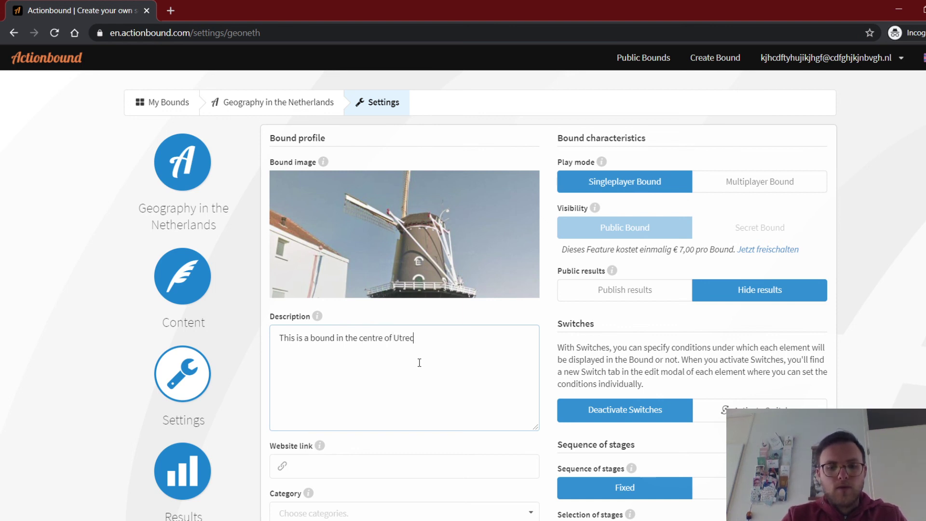
{"action": "type", "text": "ht. You will"}
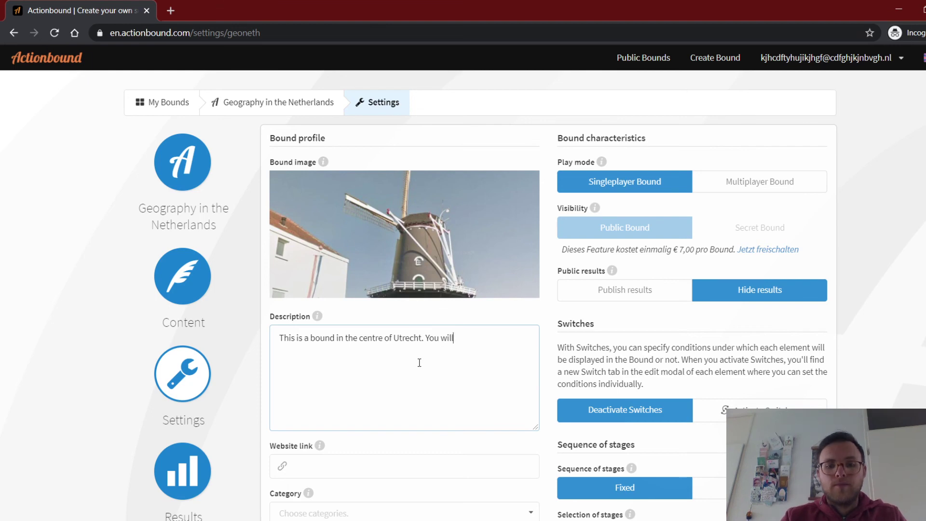
{"action": "type", "text": " visit famous "}
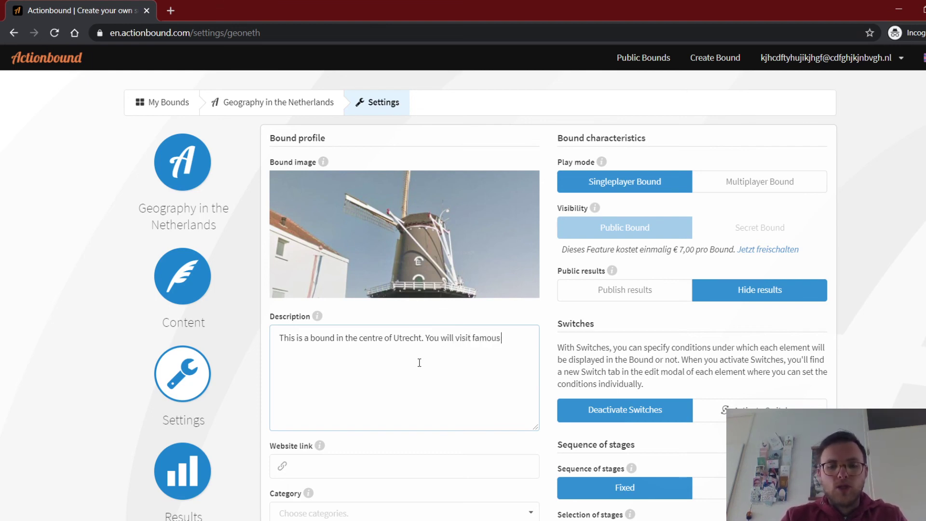
{"action": "type", "text": "places, very"}
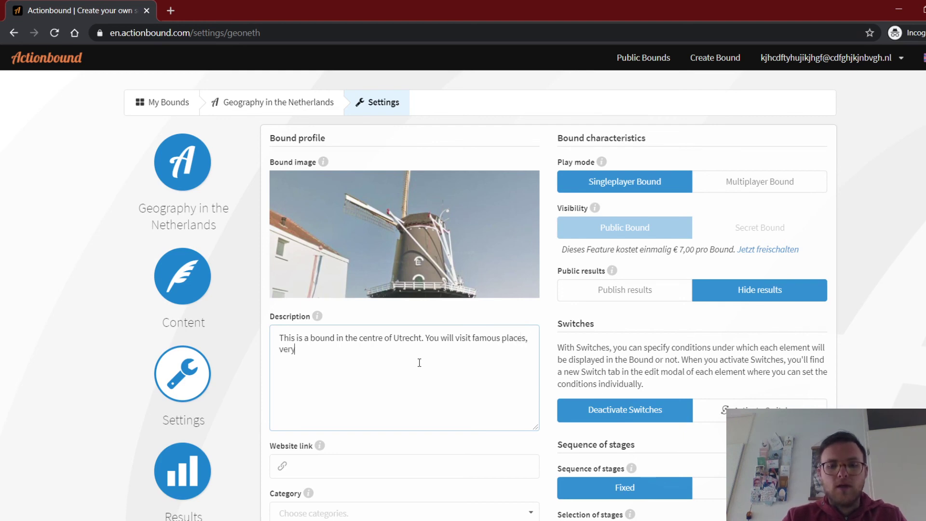
{"action": "type", "text": " nice!"}
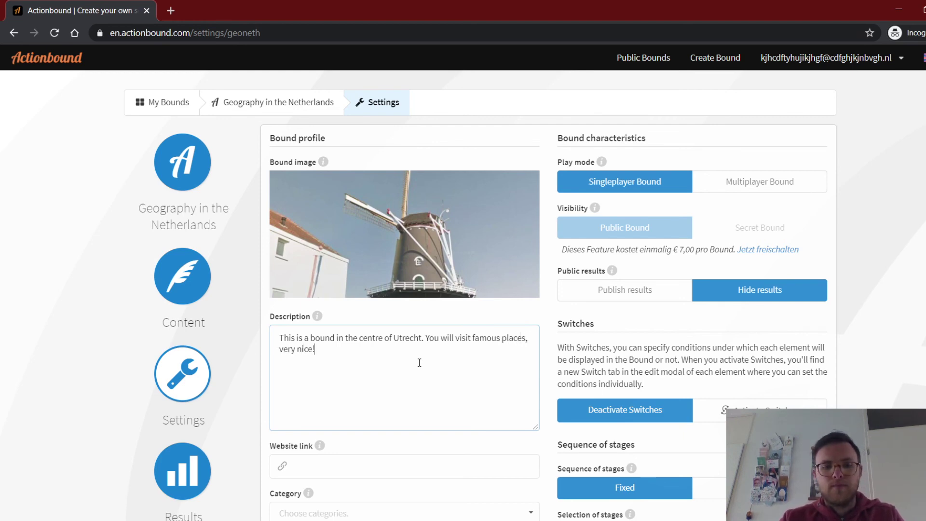
{"action": "scroll", "coordinate": [362, 423], "scroll_direction": "down", "scroll_amount": 1}
{"action": "scroll", "coordinate": [363, 423], "scroll_direction": "down", "scroll_amount": 1}
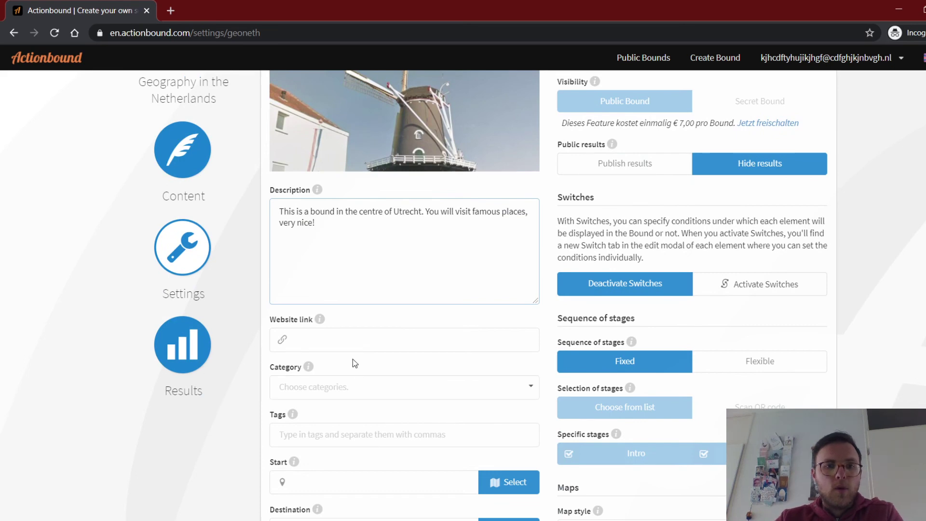
Choose Cities from the bound's Category dropdown.
{"action": "scroll", "coordinate": [413, 318], "scroll_direction": "down", "scroll_amount": 1}
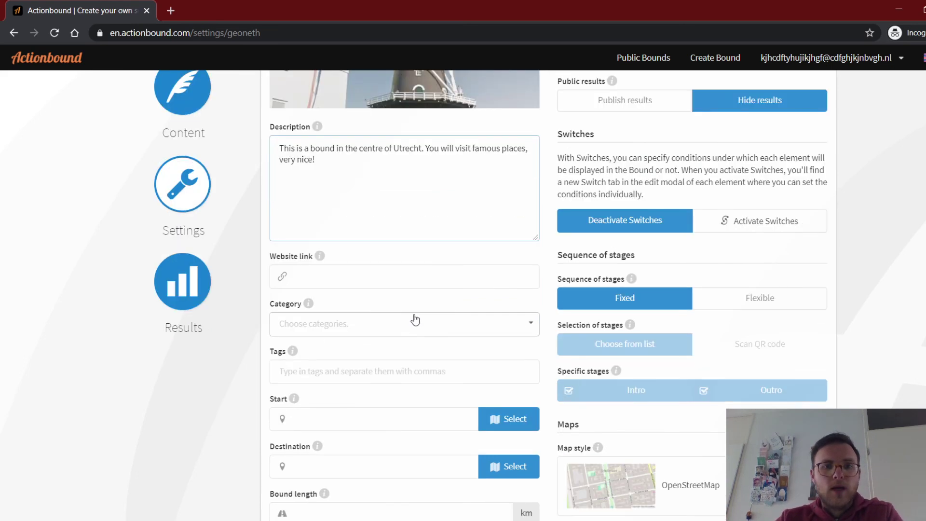
{"action": "left_click", "coordinate": [416, 328]}
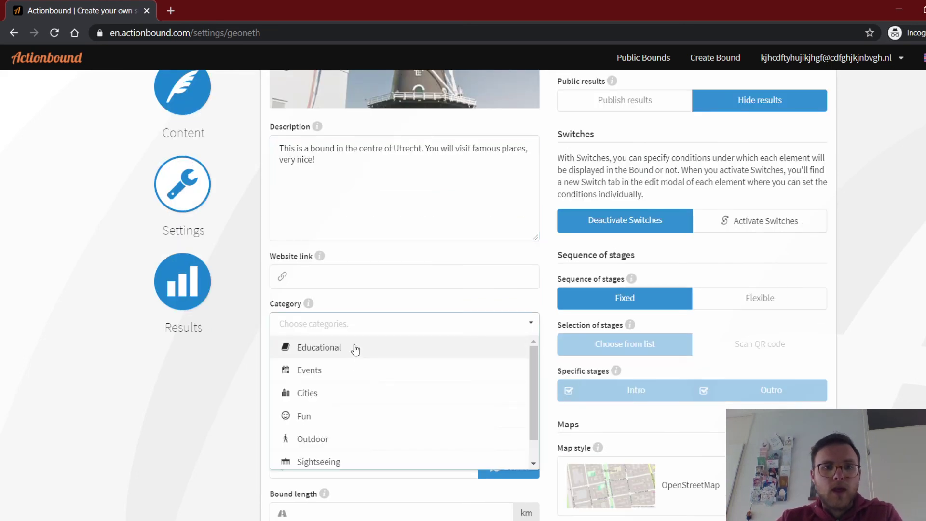
{"action": "left_click", "coordinate": [333, 396]}
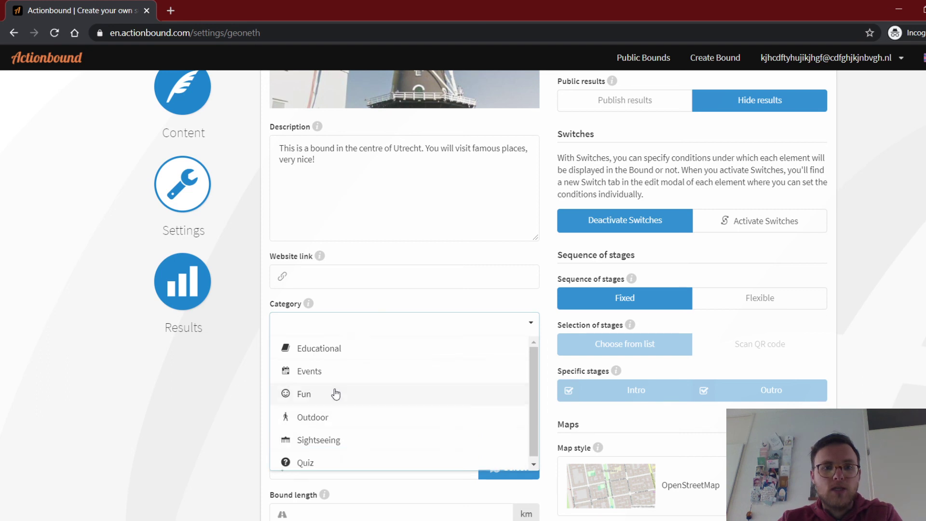
{"action": "left_click", "coordinate": [204, 377]}
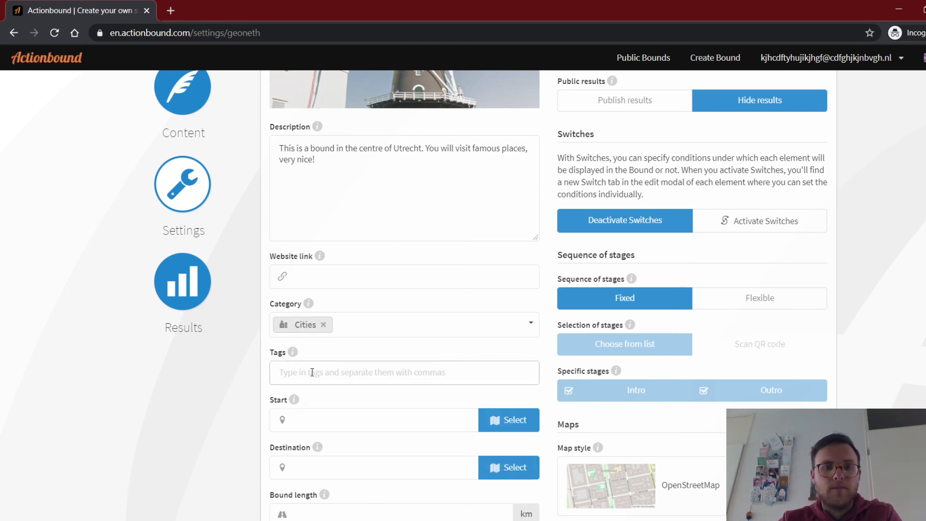
{"action": "scroll", "coordinate": [234, 384], "scroll_direction": "down", "scroll_amount": 2}
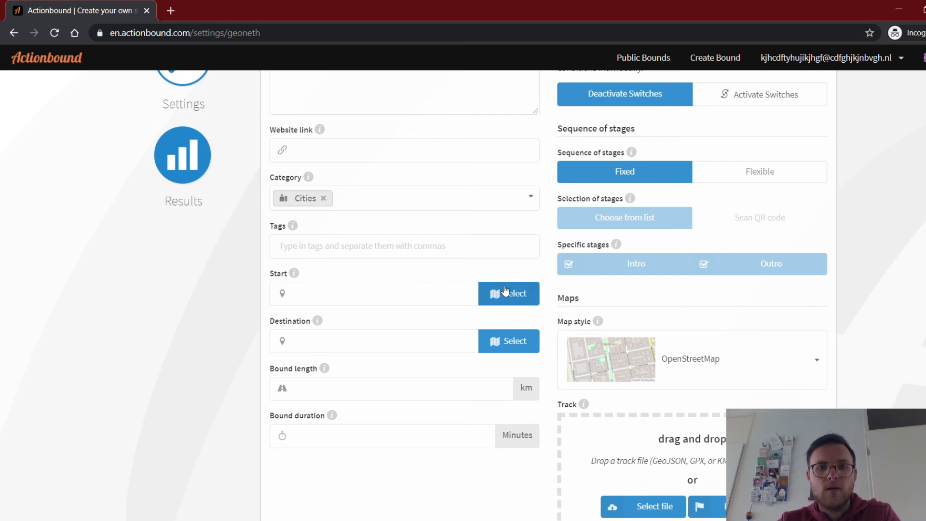
{"action": "left_click", "coordinate": [505, 291]}
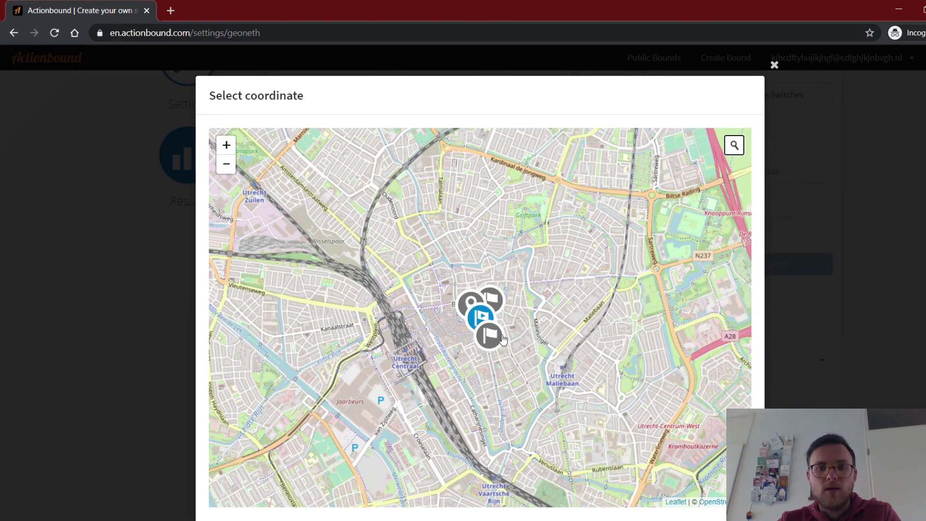
{"action": "left_click", "coordinate": [501, 338]}
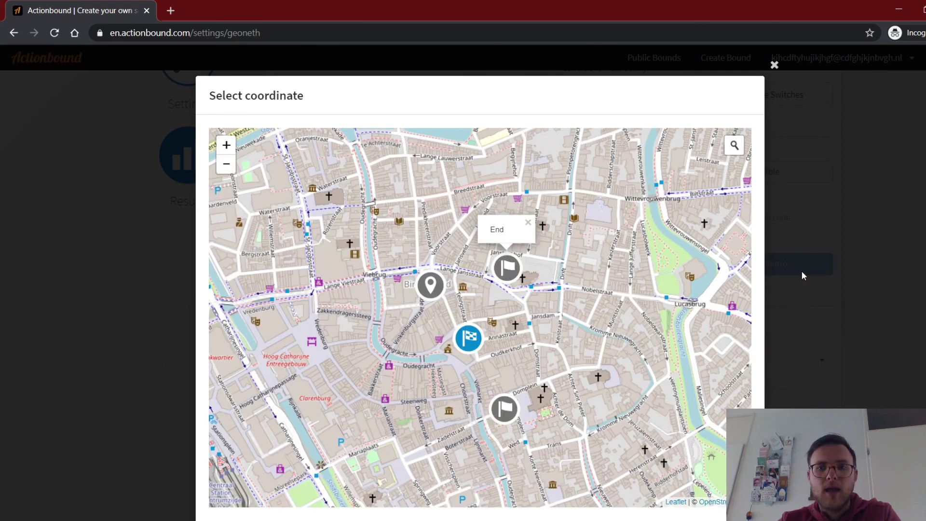
{"action": "scroll", "coordinate": [801, 271], "scroll_direction": "down", "scroll_amount": 2}
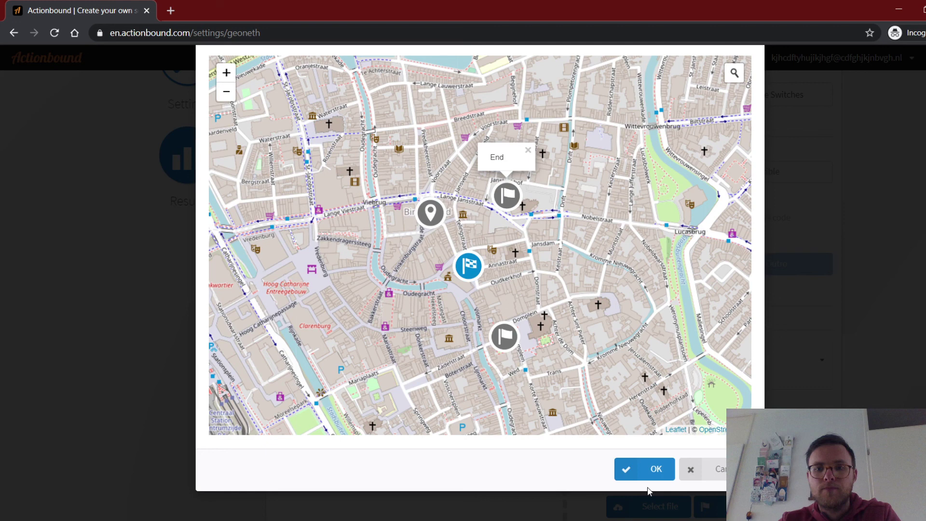
{"action": "left_click", "coordinate": [647, 477]}
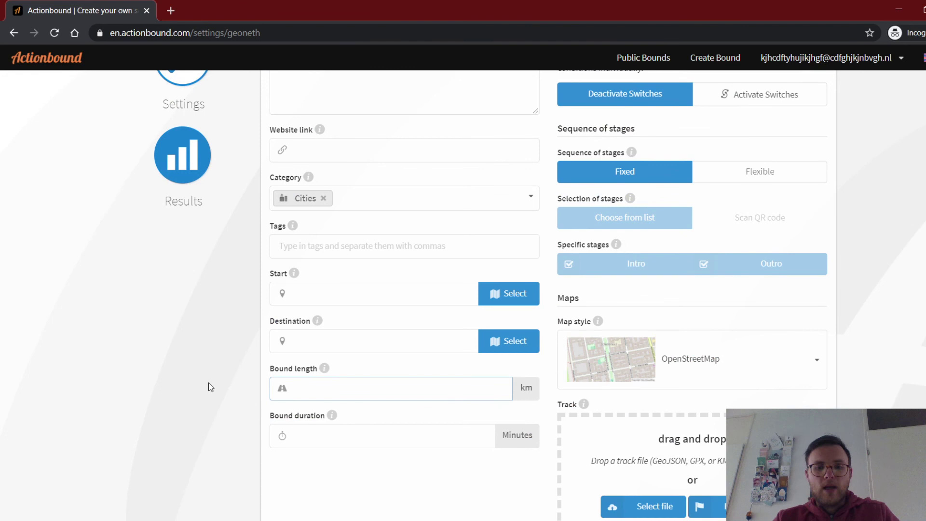
Enter bound length 1 km and duration 30 minutes, then go to the Results page.
{"action": "type", "text": "1"}
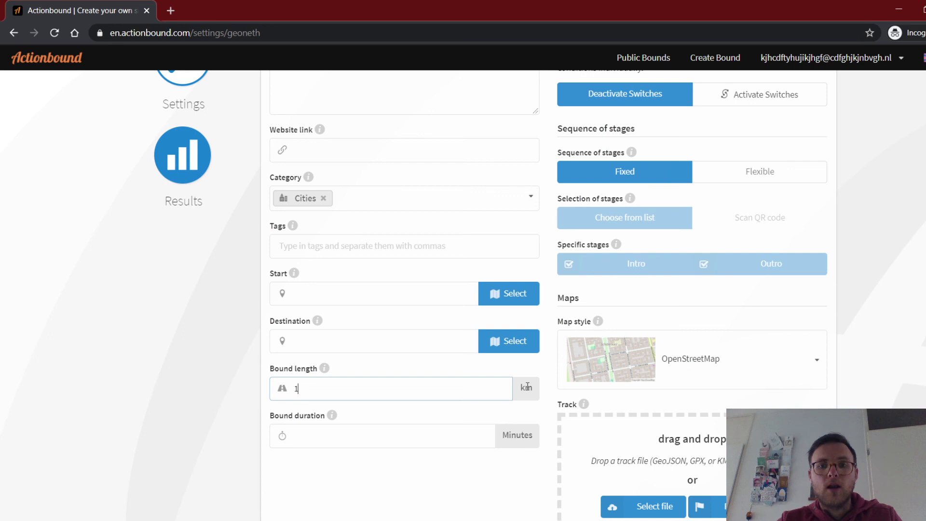
{"action": "key", "text": "Tab"}
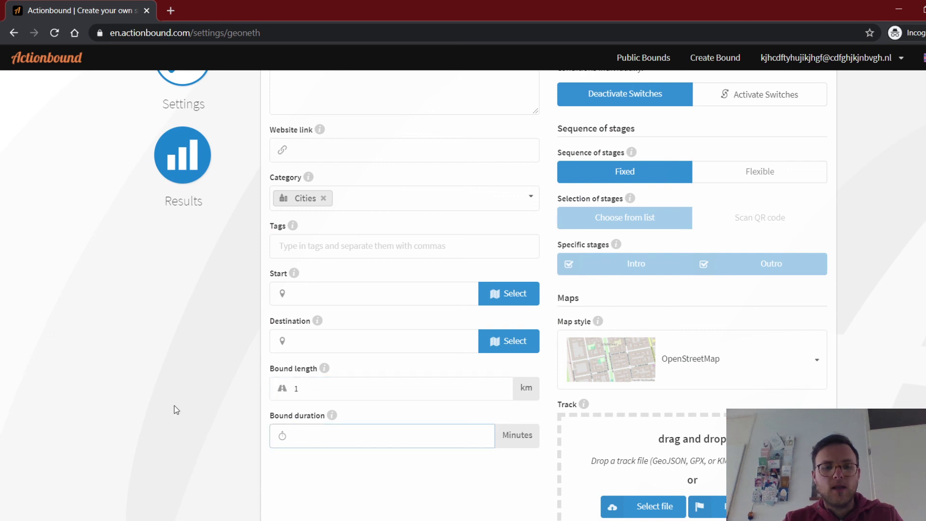
{"action": "type", "text": "30"}
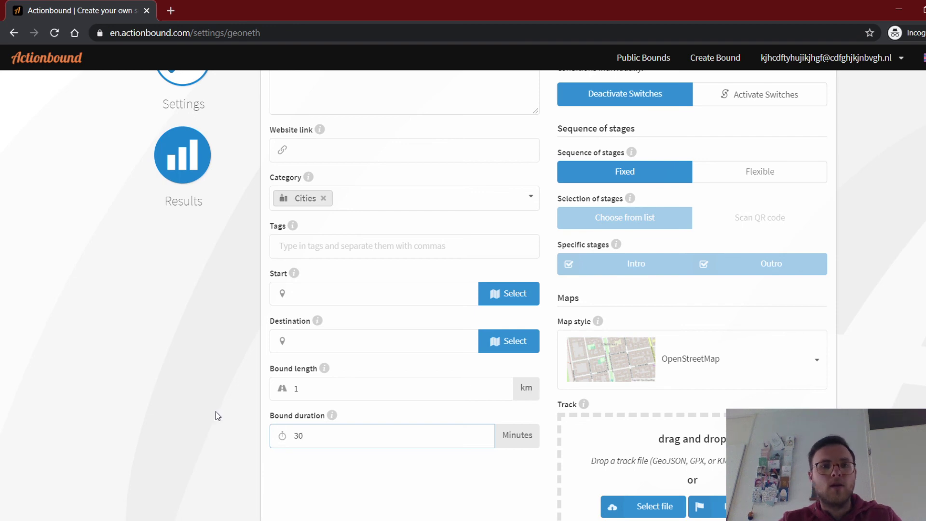
{"action": "scroll", "coordinate": [360, 370], "scroll_direction": "up", "scroll_amount": 5}
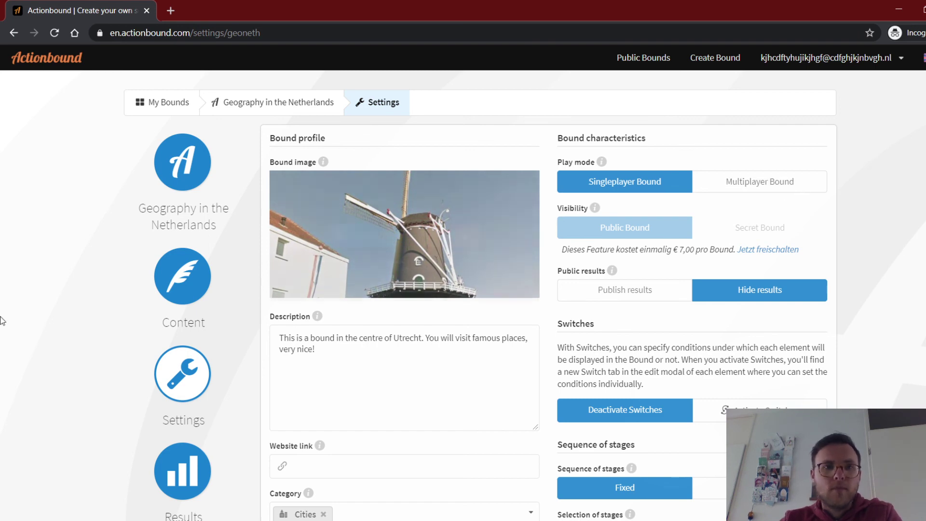
{"action": "scroll", "coordinate": [78, 303], "scroll_direction": "down", "scroll_amount": 3}
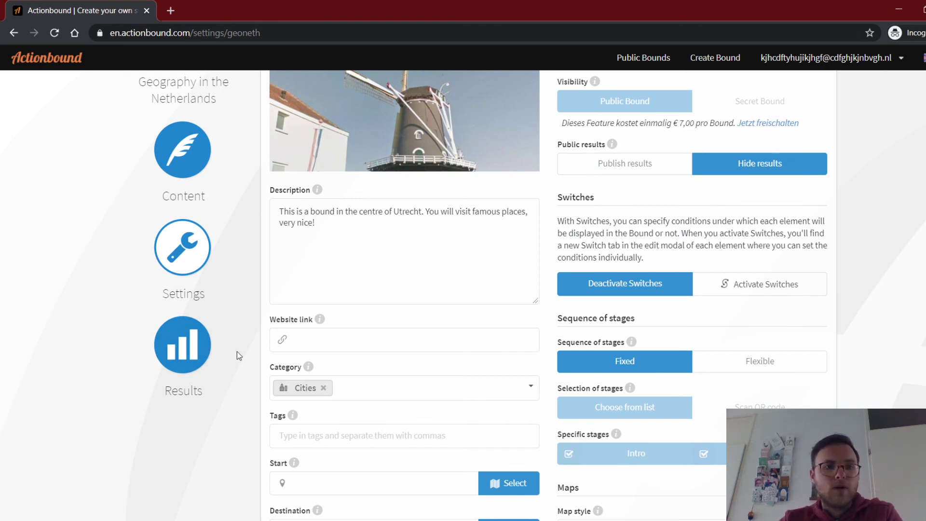
{"action": "scroll", "coordinate": [143, 366], "scroll_direction": "up", "scroll_amount": 3}
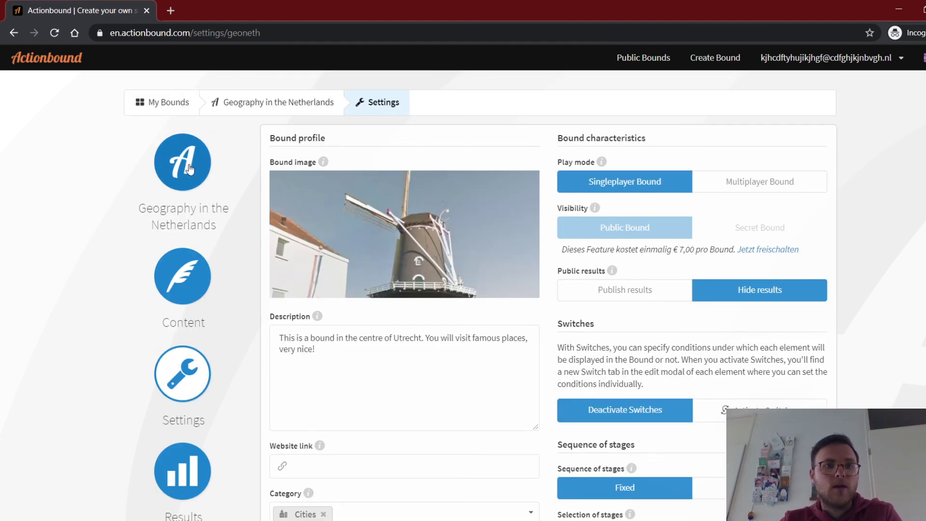
{"action": "scroll", "coordinate": [82, 203], "scroll_direction": "down", "scroll_amount": 1}
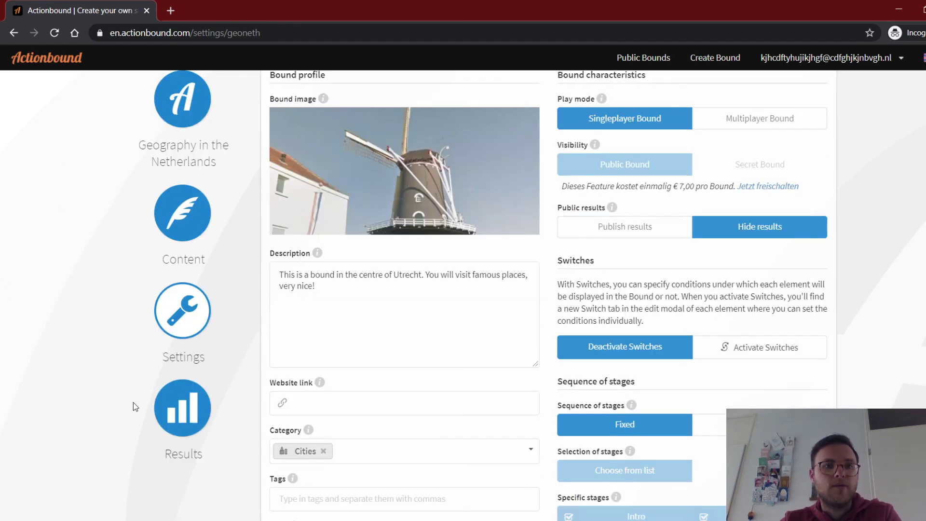
{"action": "left_click", "coordinate": [180, 407]}
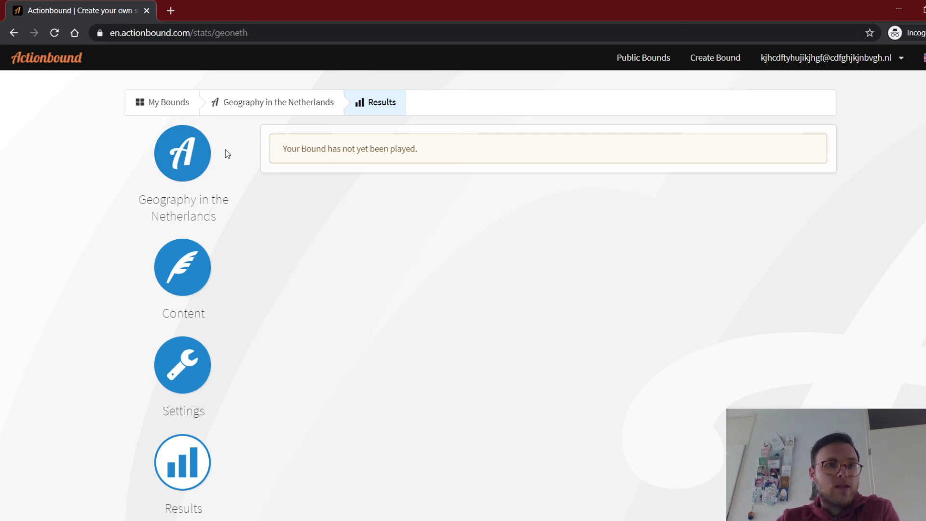
Return from Results to the Geography in the Netherlands overview page.
{"action": "left_click", "coordinate": [188, 160]}
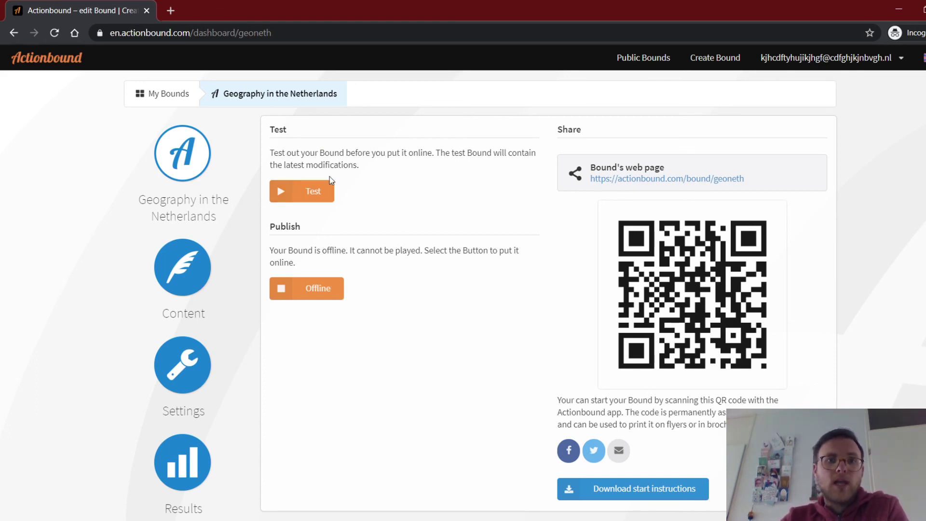
{"action": "left_click", "coordinate": [313, 195]}
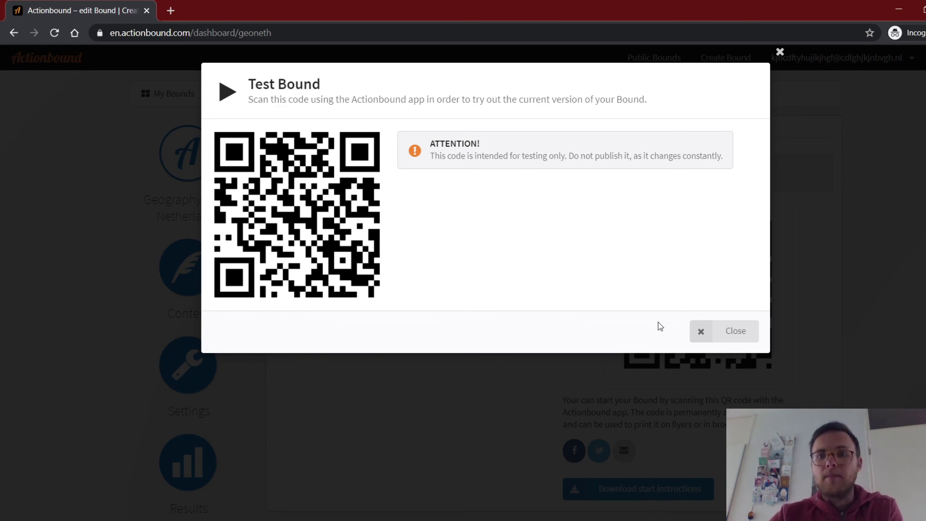
{"action": "left_click", "coordinate": [745, 330]}
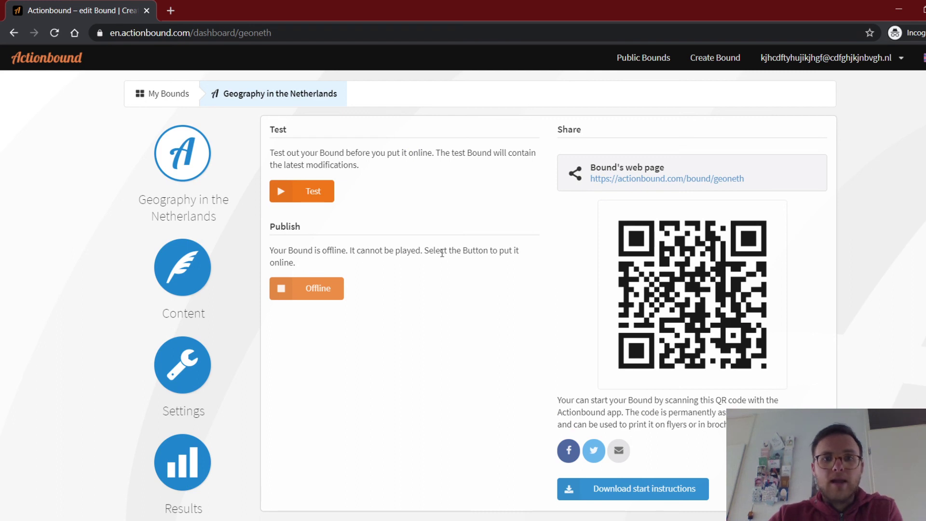
Publish the current version online, confirming the bound is for personal use only.
{"action": "left_click", "coordinate": [321, 292]}
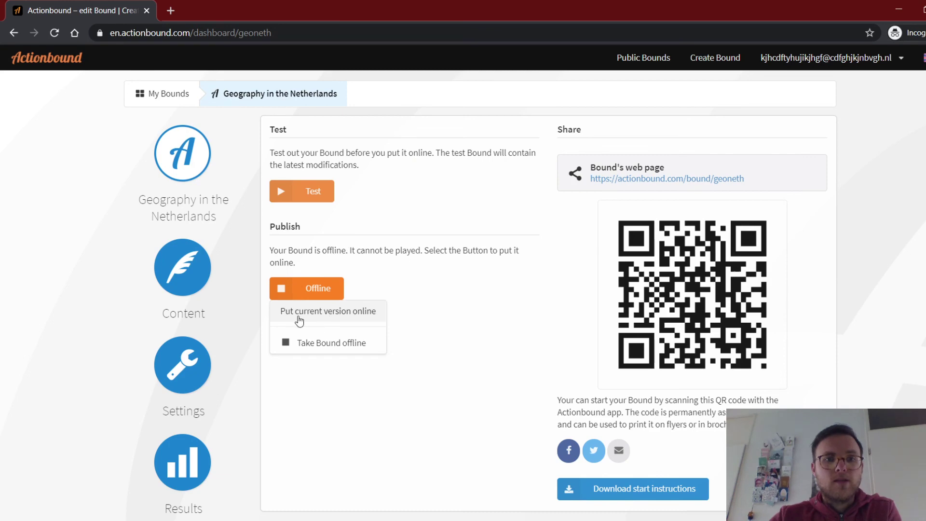
{"action": "left_click", "coordinate": [353, 309]}
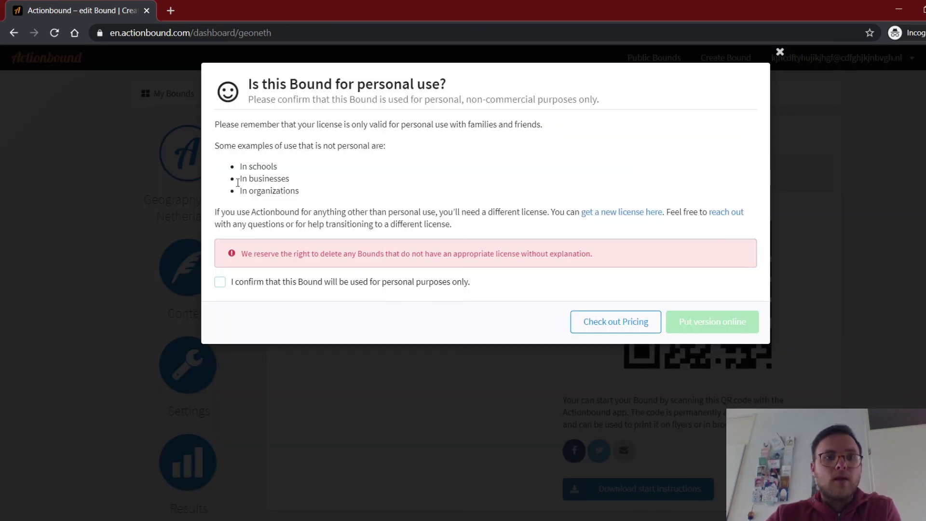
{"action": "left_click", "coordinate": [220, 285]}
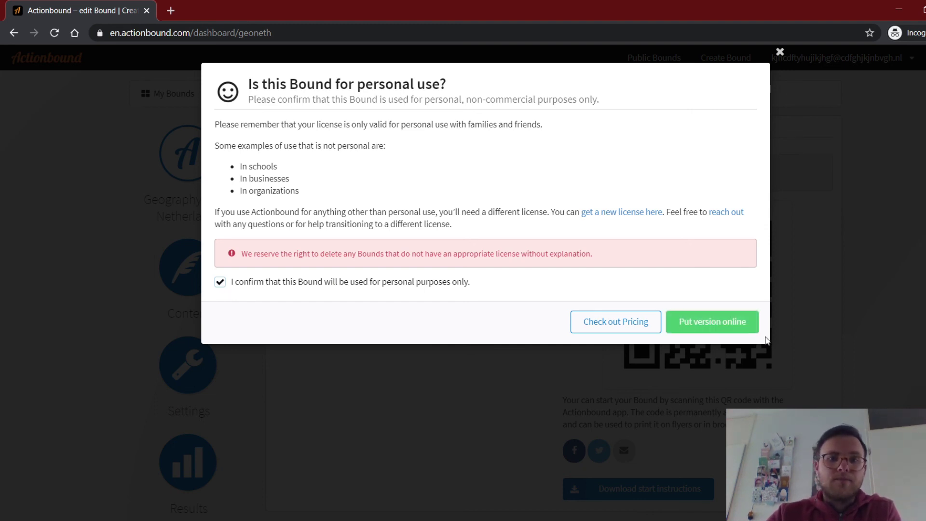
{"action": "left_click", "coordinate": [712, 331]}
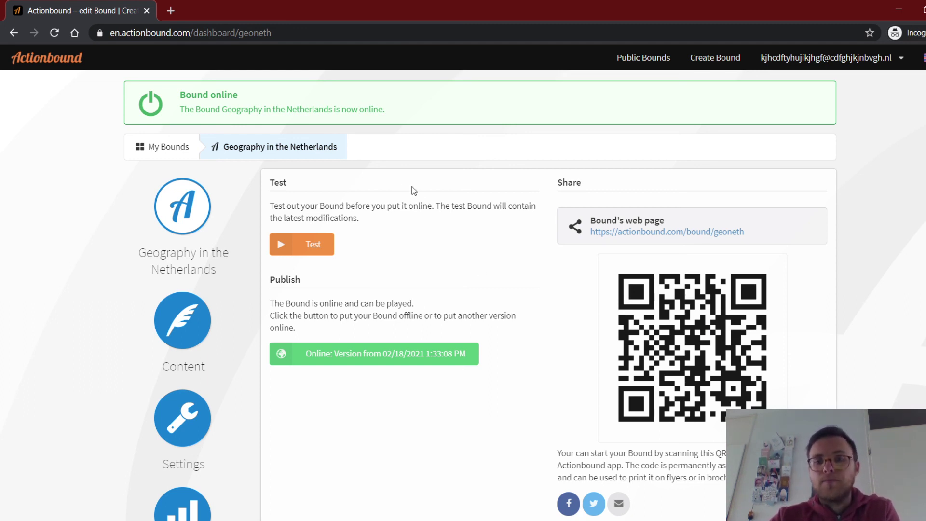
{"action": "scroll", "coordinate": [848, 327], "scroll_direction": "down", "scroll_amount": 1}
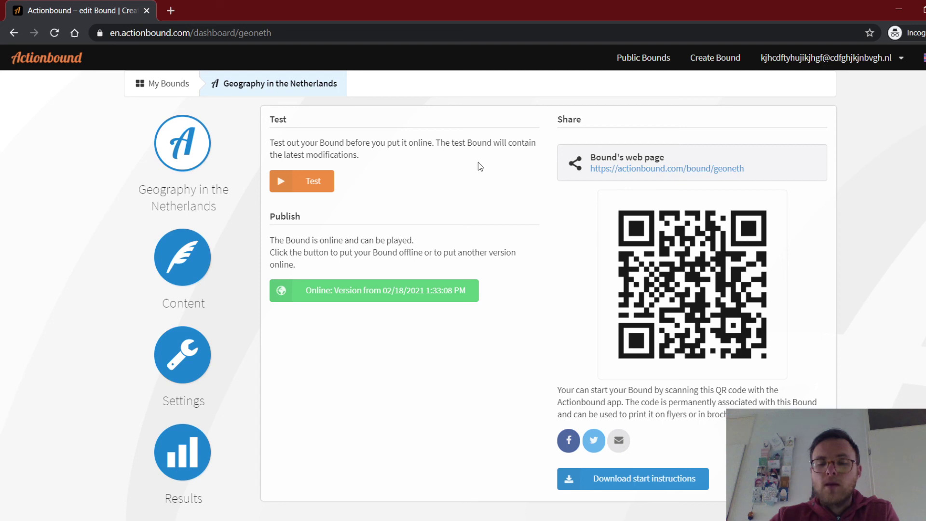
{"action": "scroll", "coordinate": [480, 167], "scroll_direction": "down", "scroll_amount": 3}
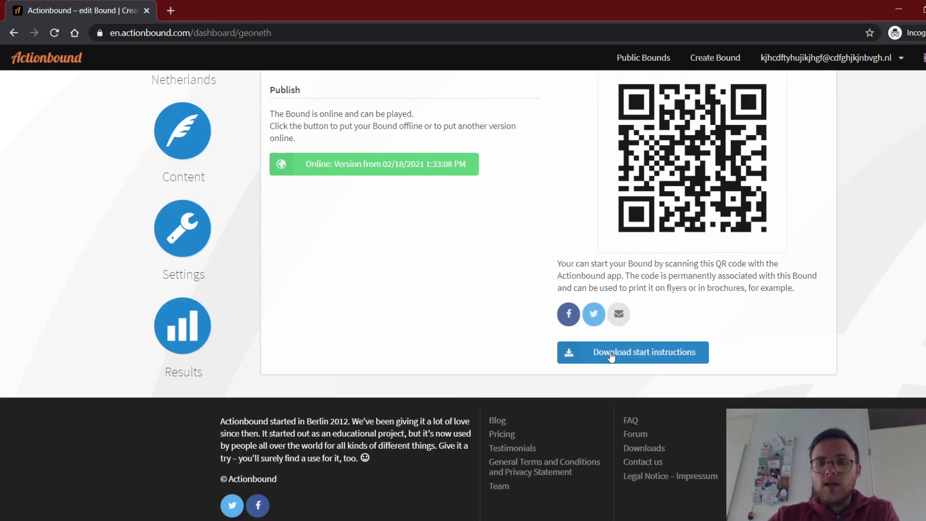
{"action": "left_click", "coordinate": [642, 356]}
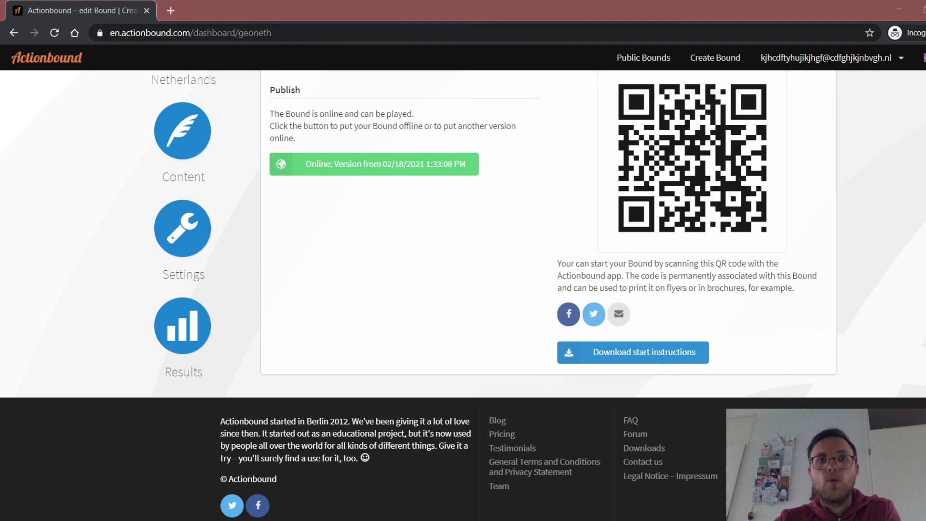
{"action": "key", "text": "alt+Tab"}
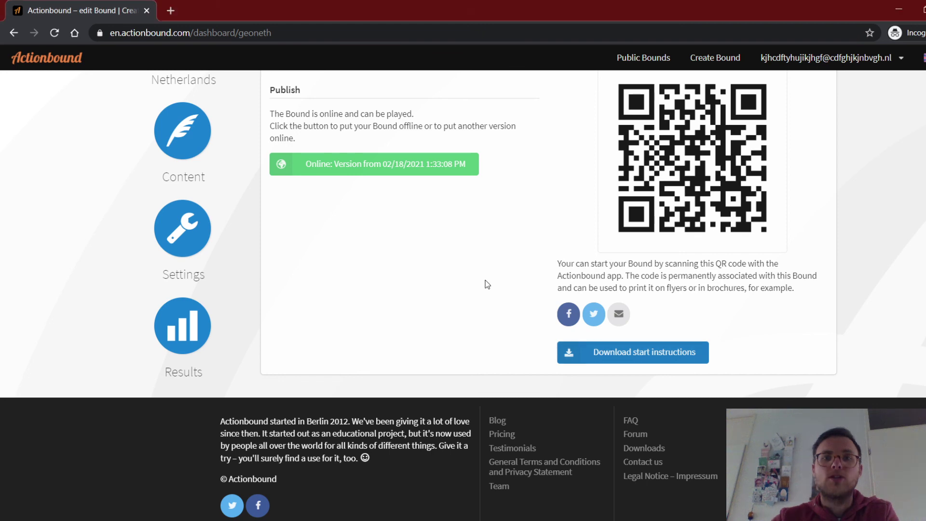
{"action": "scroll", "coordinate": [487, 285], "scroll_direction": "up", "scroll_amount": 3}
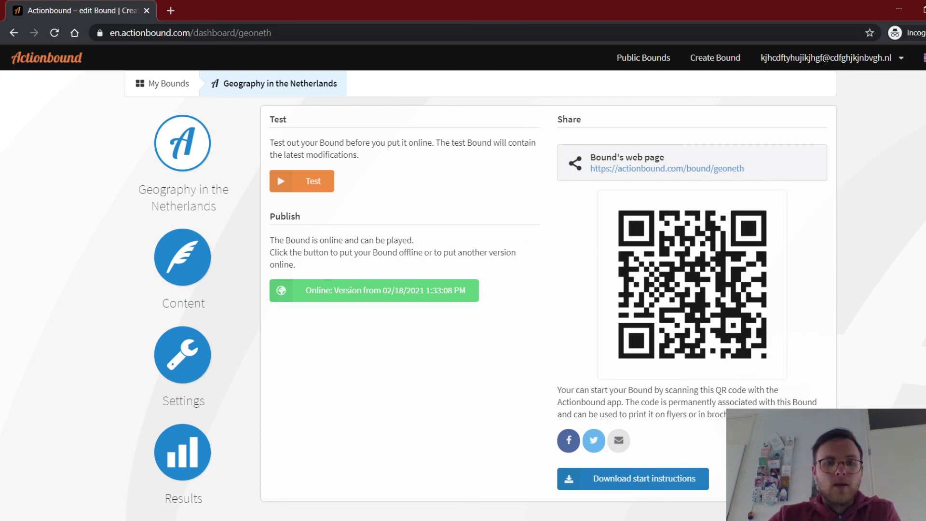
{"action": "key", "text": "alt+Tab"}
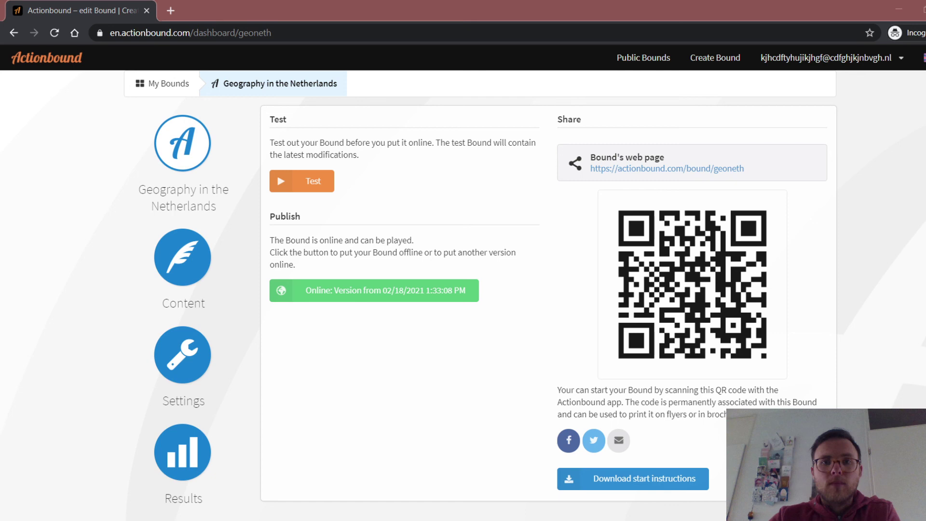